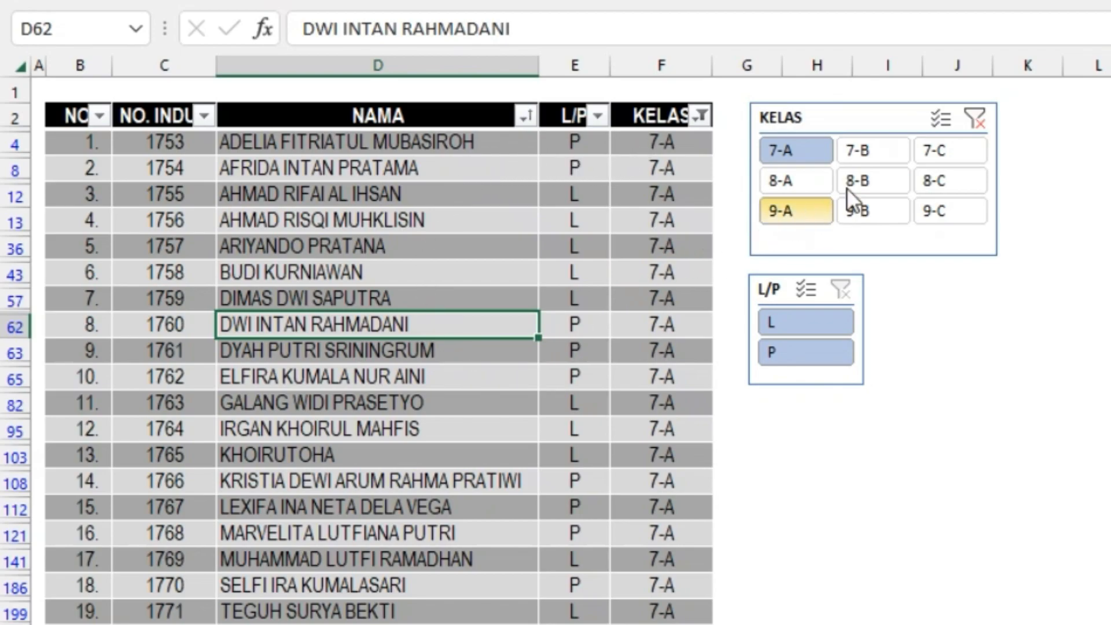
Step: Clear the class filter, filter the student table to class 7-A, and show its L students followed by its P students
left_click(974, 118)
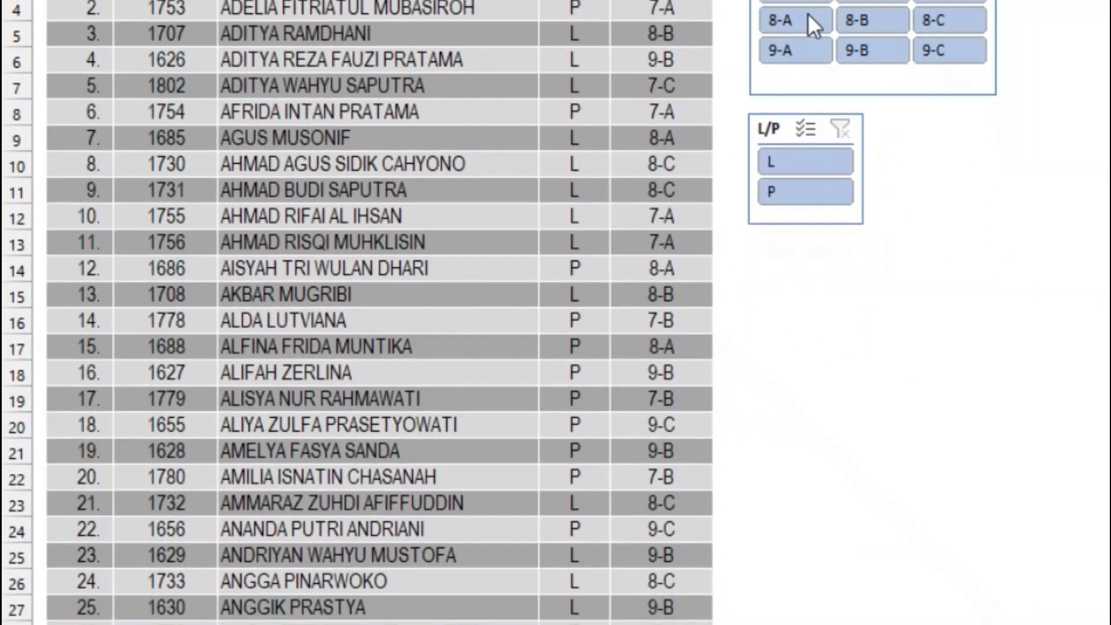
left_click(795, 98)
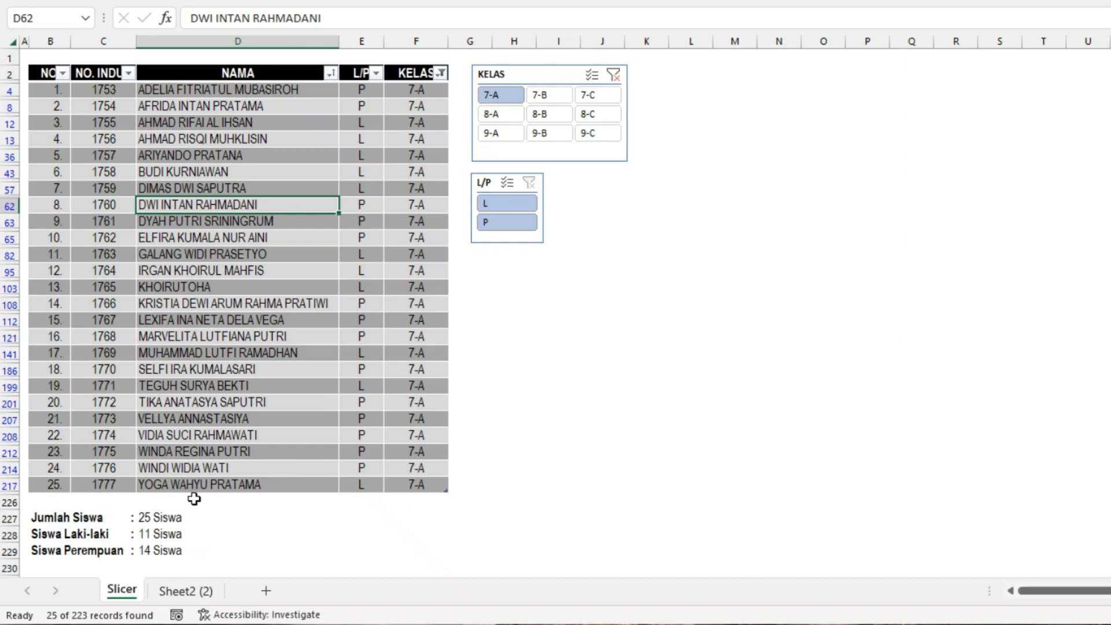
left_click(513, 206)
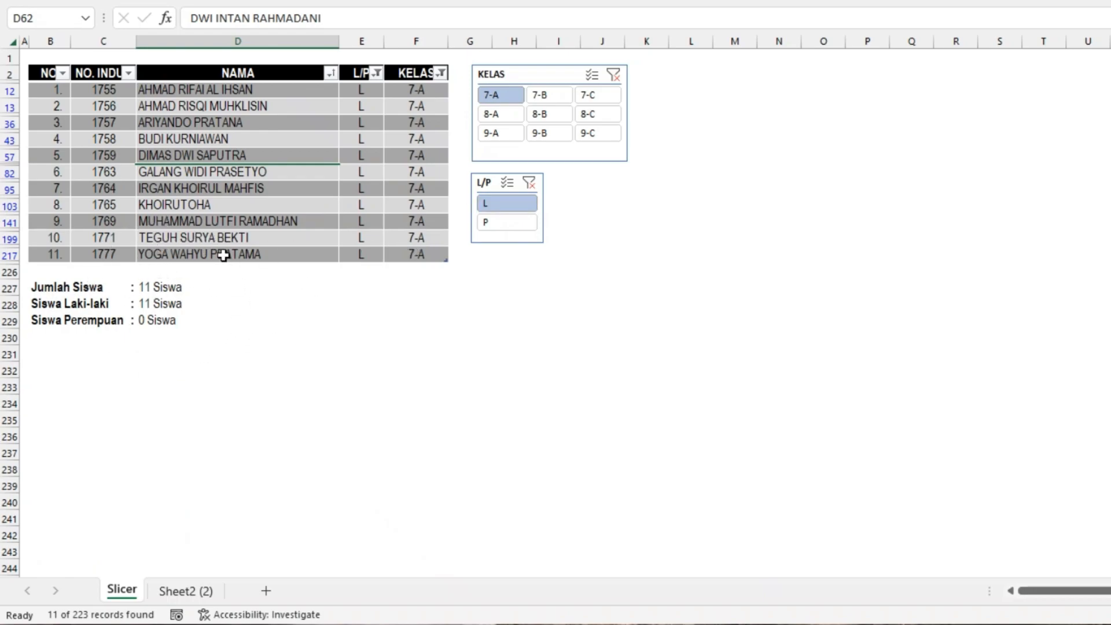
left_click(509, 221)
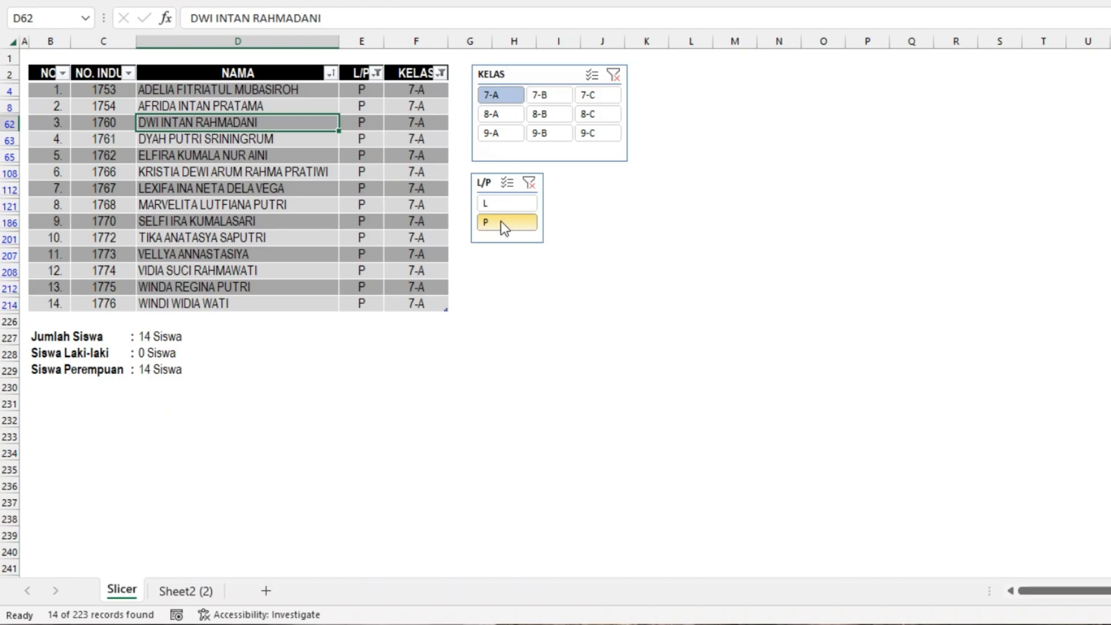
Step: Clear the L/P and KELAS slicer filters and go to the end of the student list
left_click(529, 183)
left_click(614, 74)
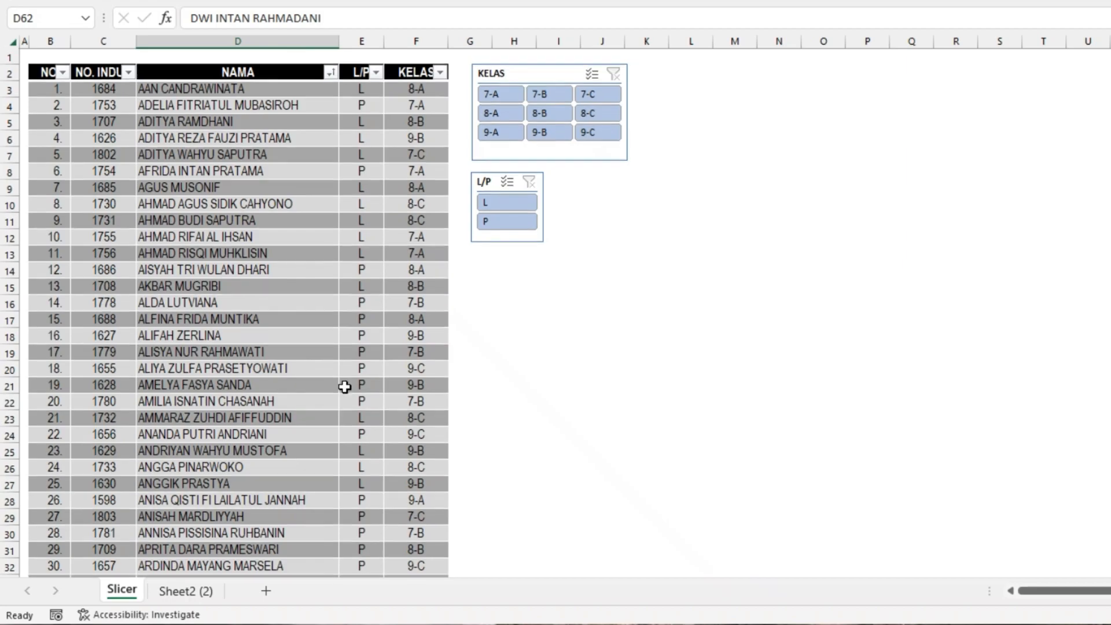
key("ctrl+End")
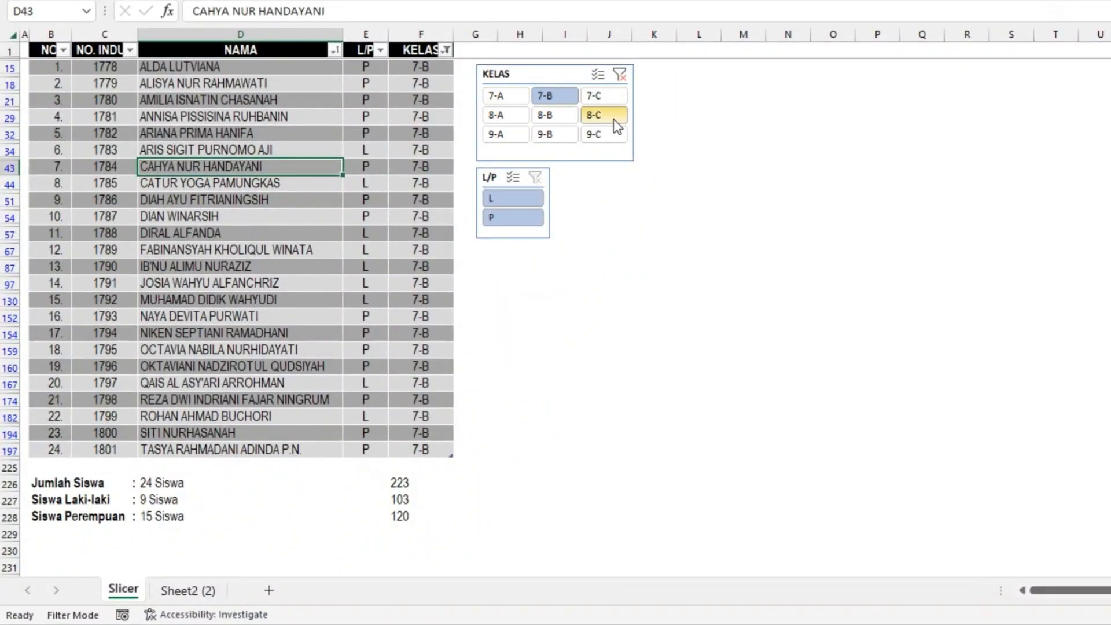
Step: Clear the KELAS slicer filter and select the empty cell F226 below the student table
left_click(620, 75)
left_click(624, 78)
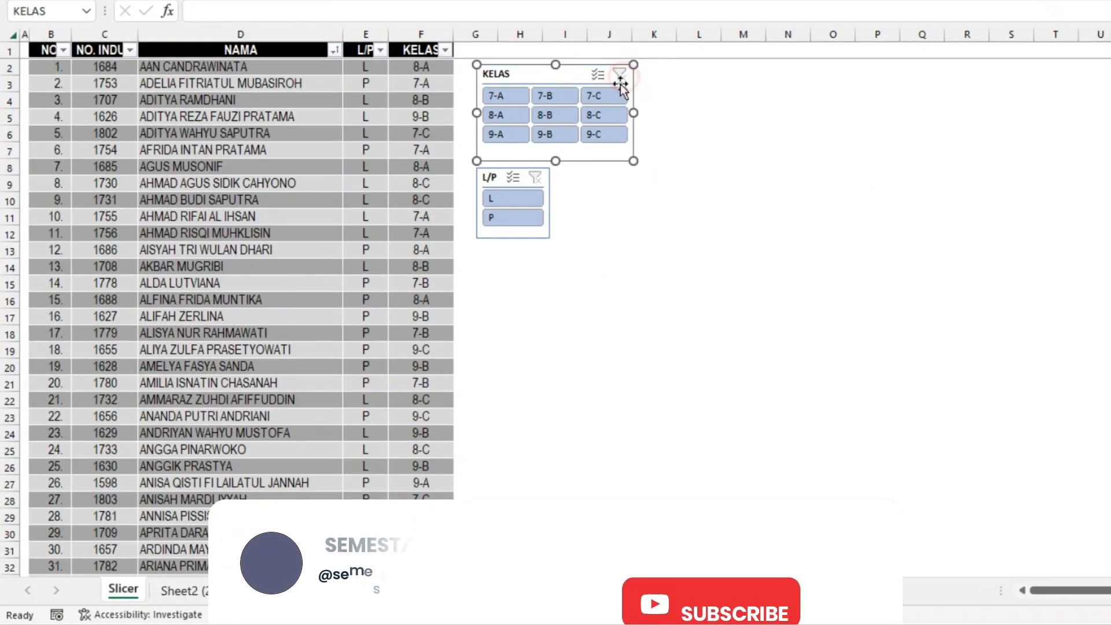
left_click(541, 177)
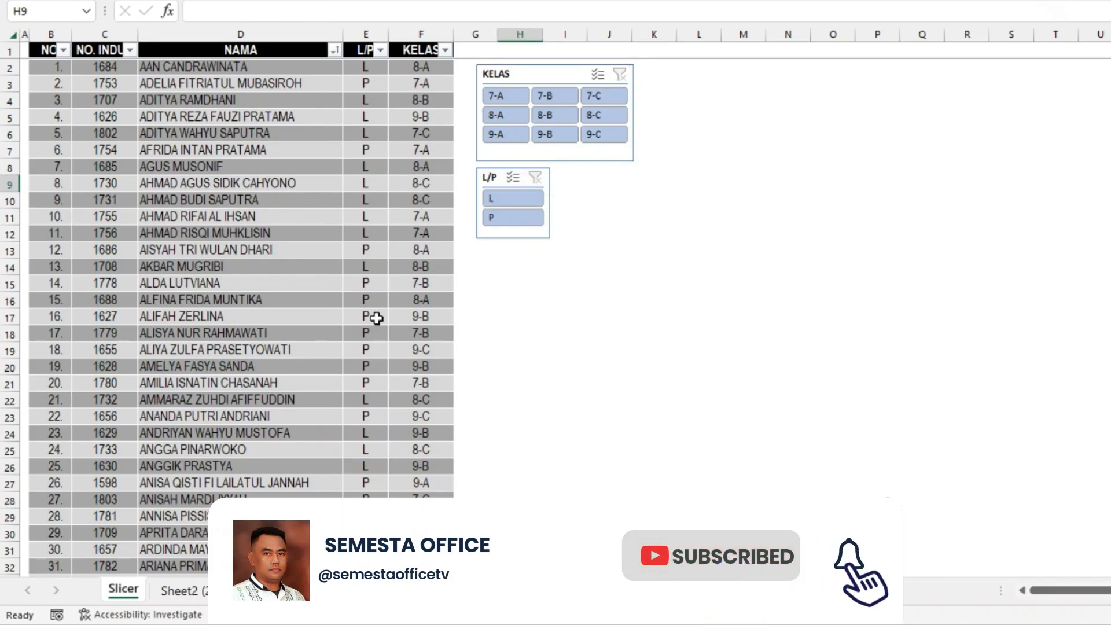
scroll(224, 262, "down", 8)
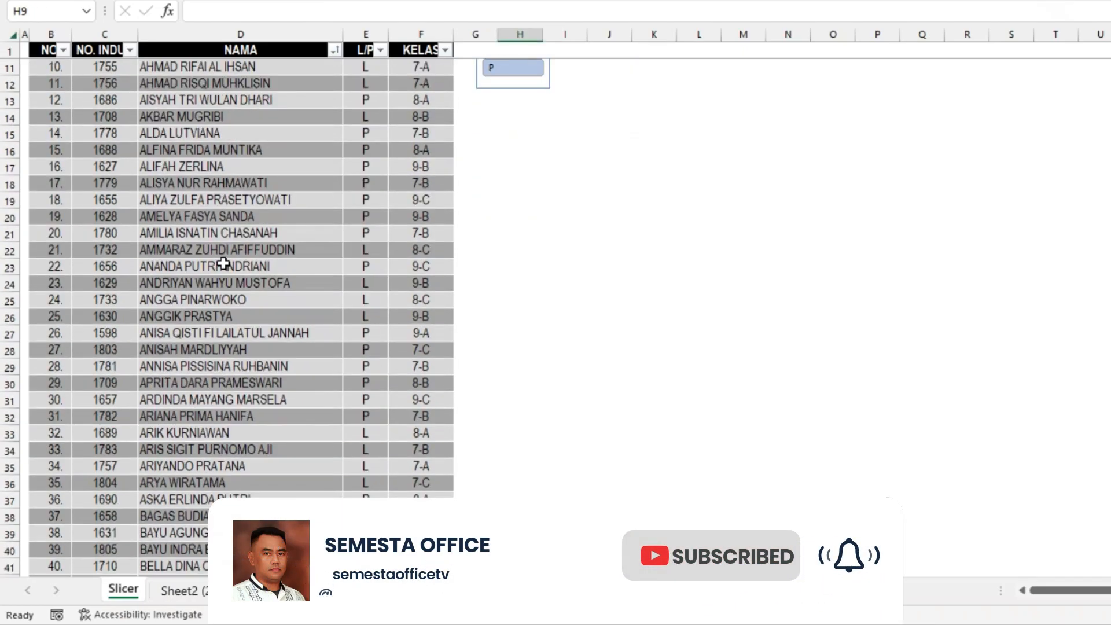
scroll(223, 263, "down", 20)
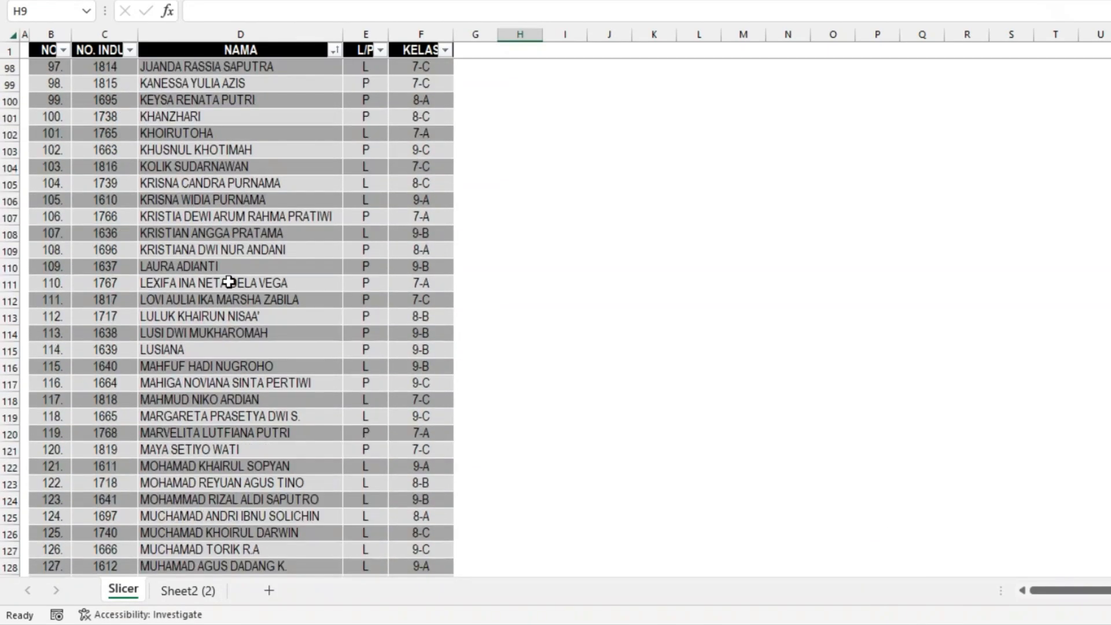
scroll(229, 282, "down", 20)
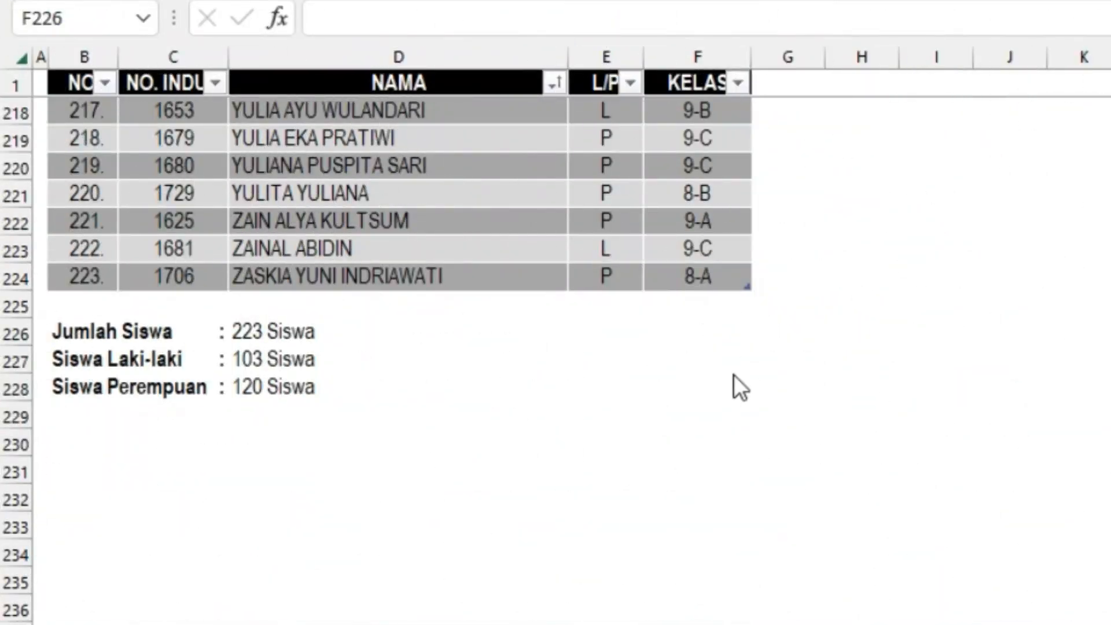
left_click(690, 337)
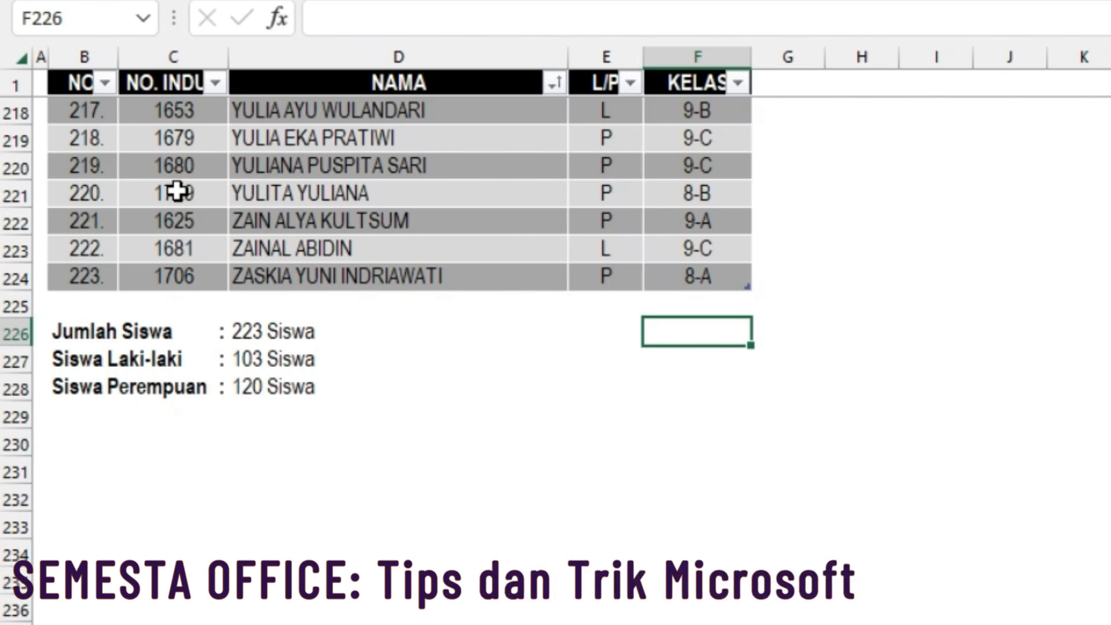
Step: Check the student table's data columns and look up the table's name in its design properties
left_click(369, 109)
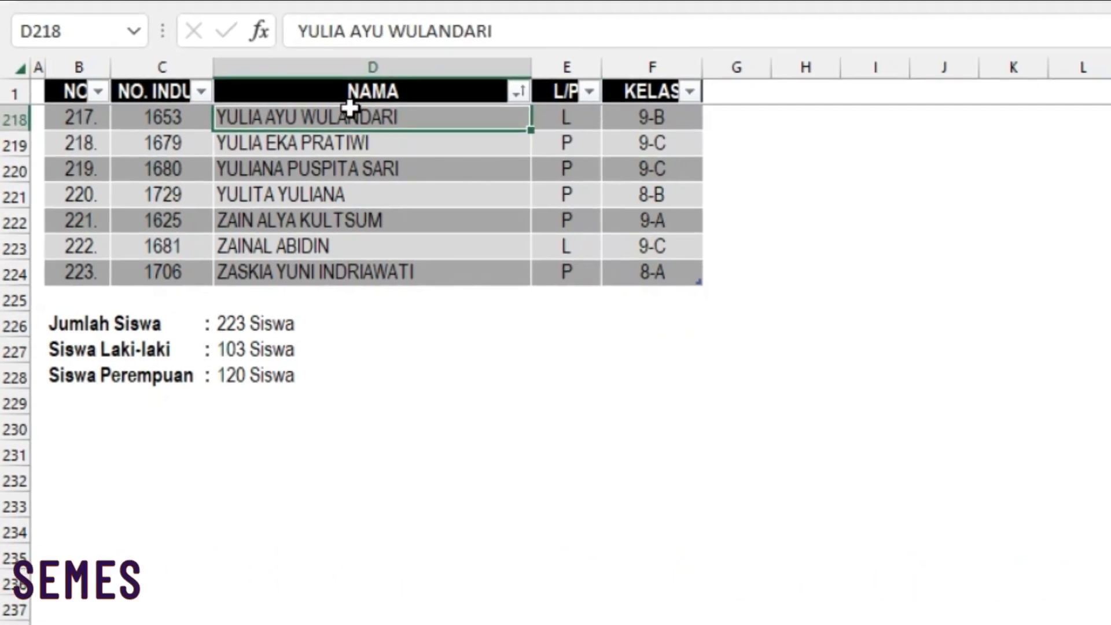
left_click(416, 141)
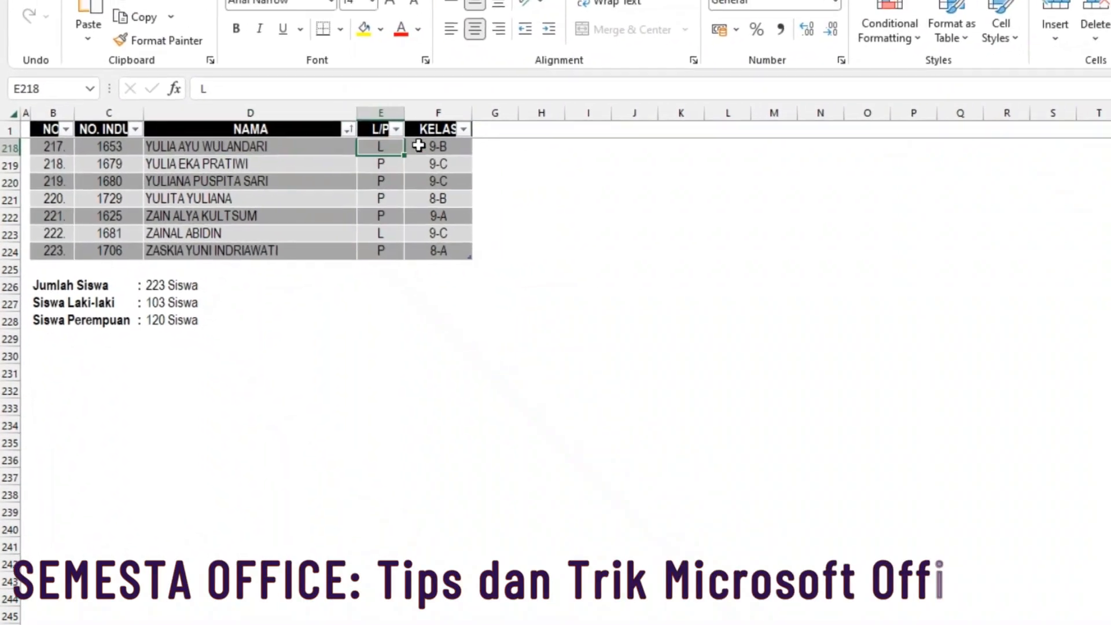
left_click(479, 142)
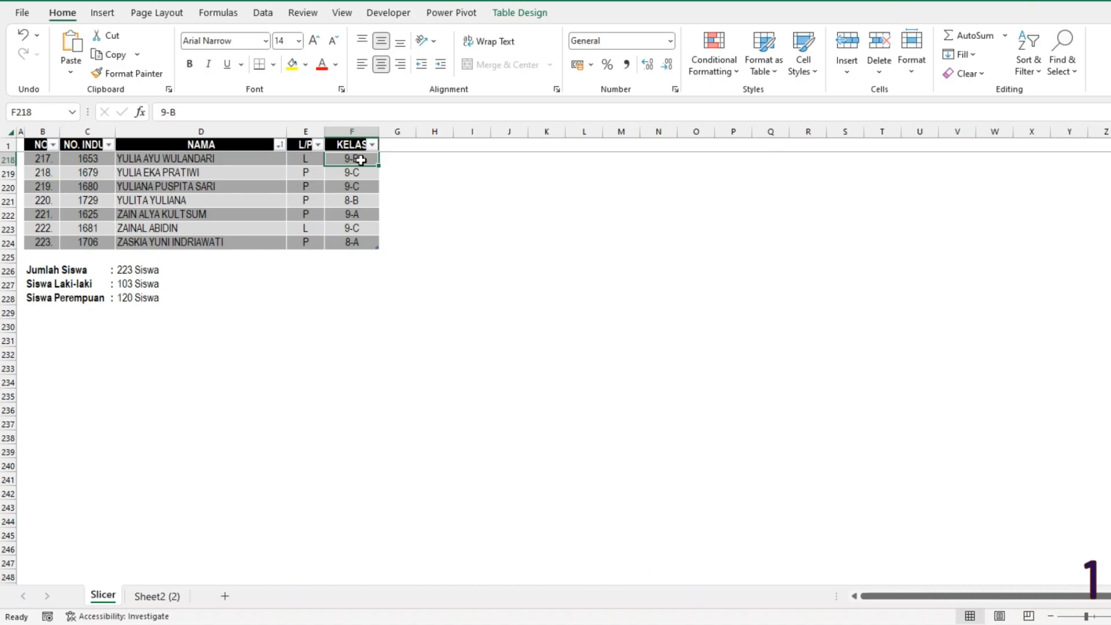
left_click(221, 189)
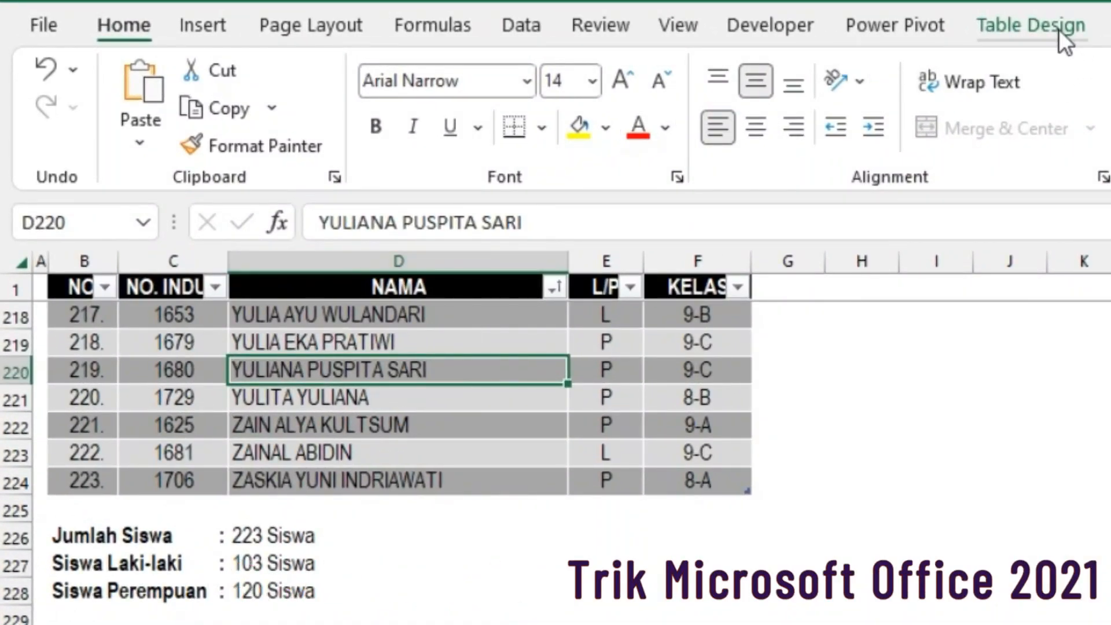
left_click(1042, 26)
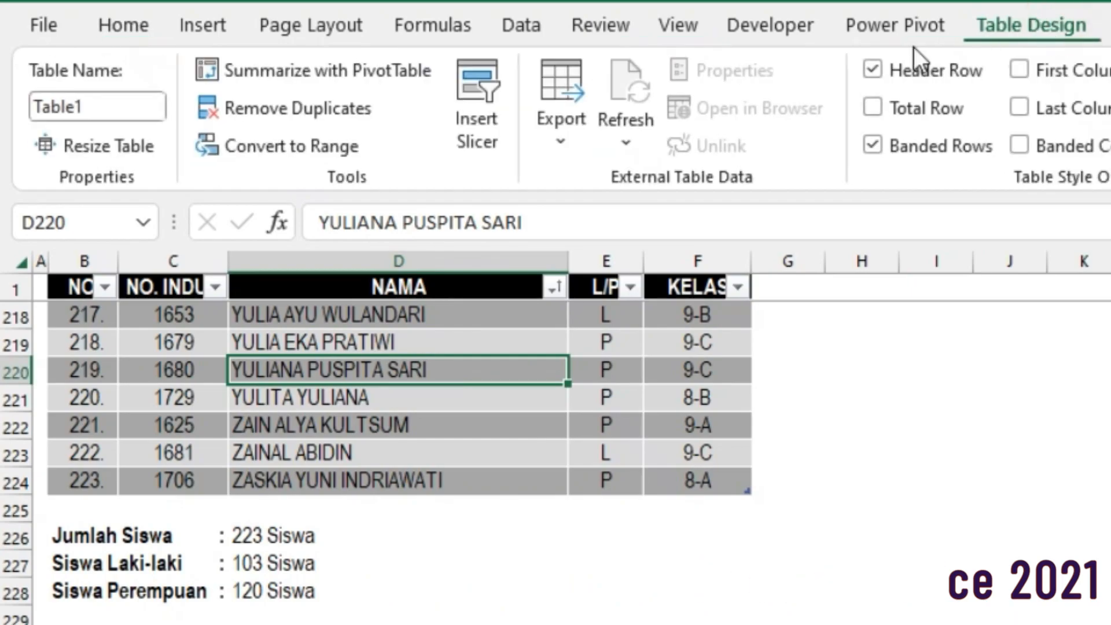
left_click(103, 106)
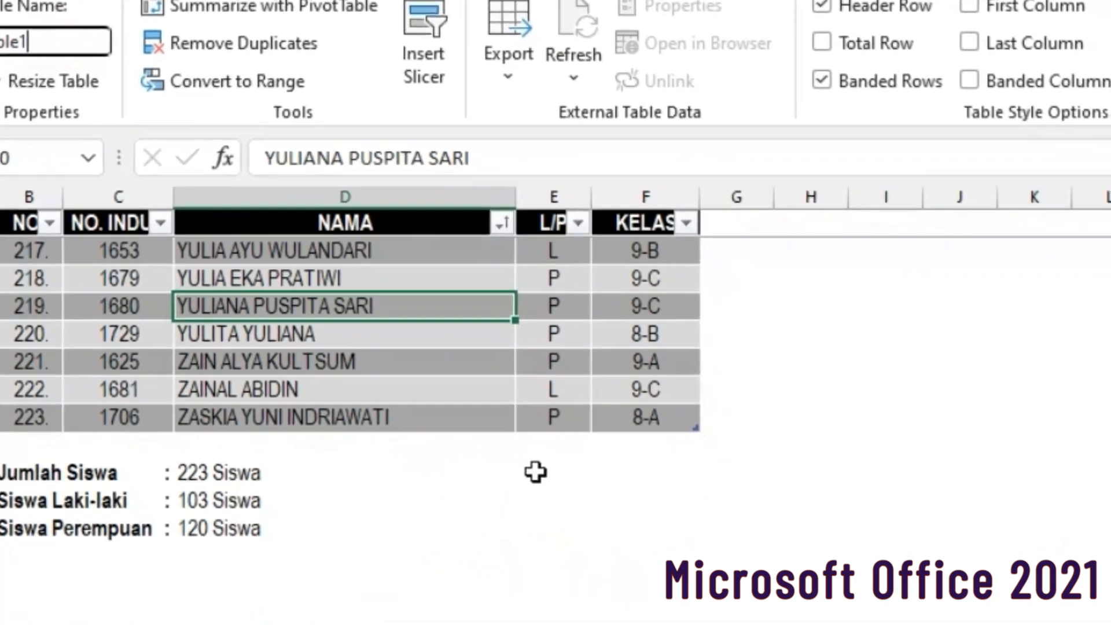
Step: Enter =COUNTA(Table1[L/P]) in cell F226 to count all students
left_click(693, 536)
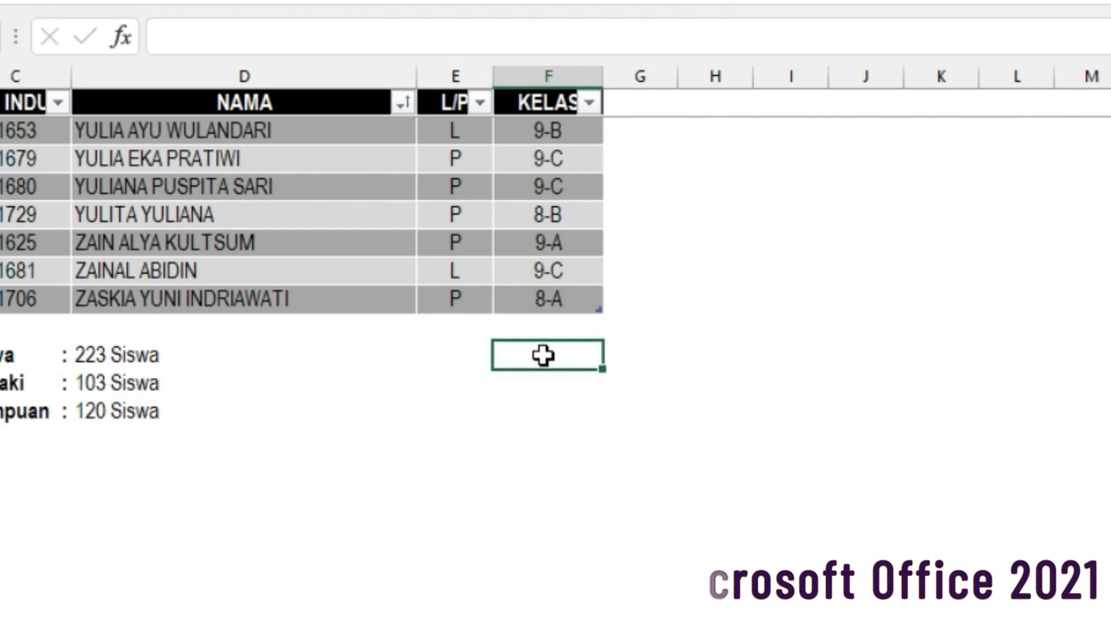
double_click(543, 355)
type("=cou")
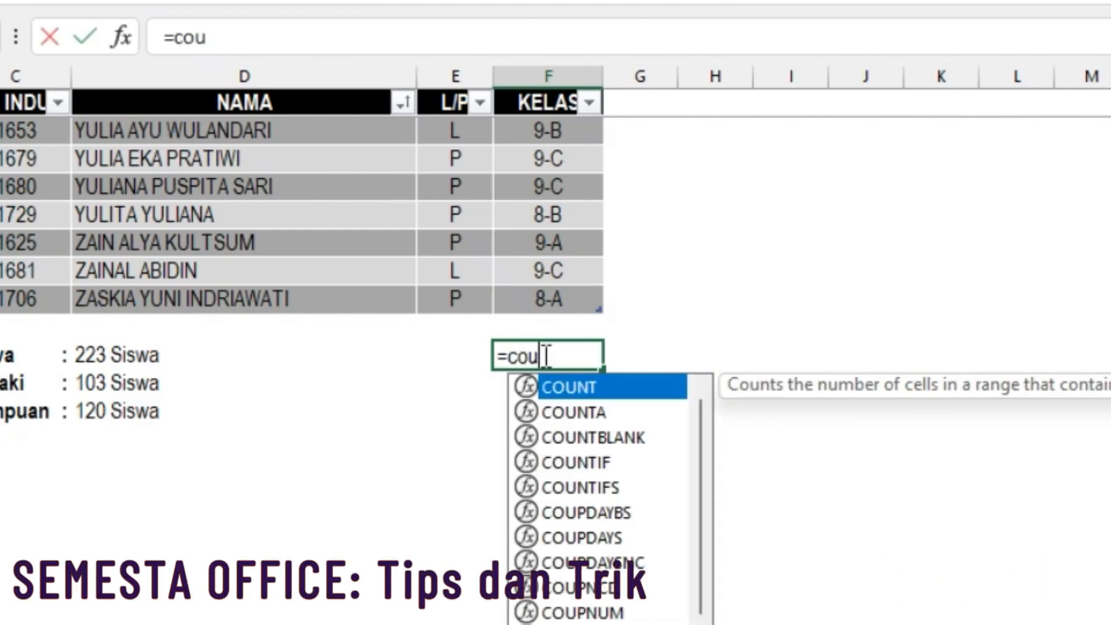
double_click(618, 413)
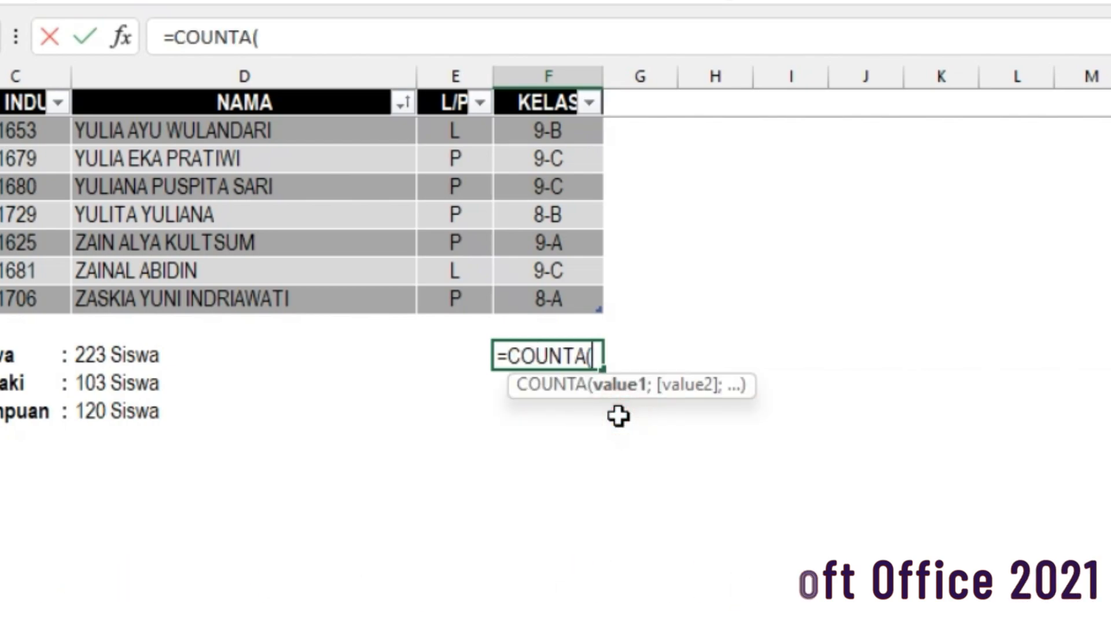
type("Ta")
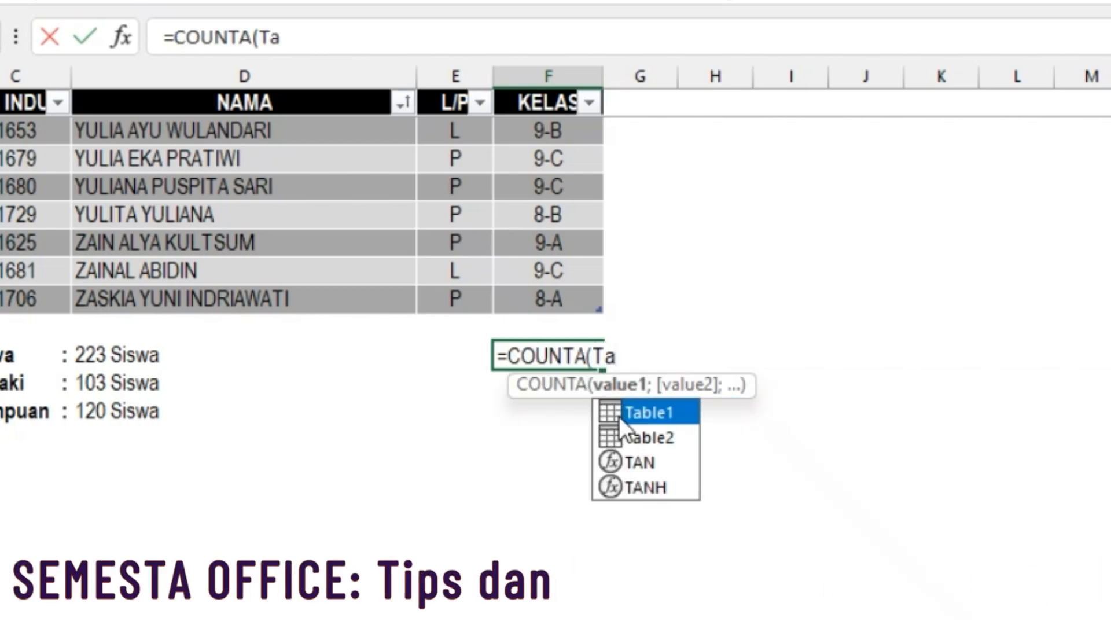
double_click(628, 408)
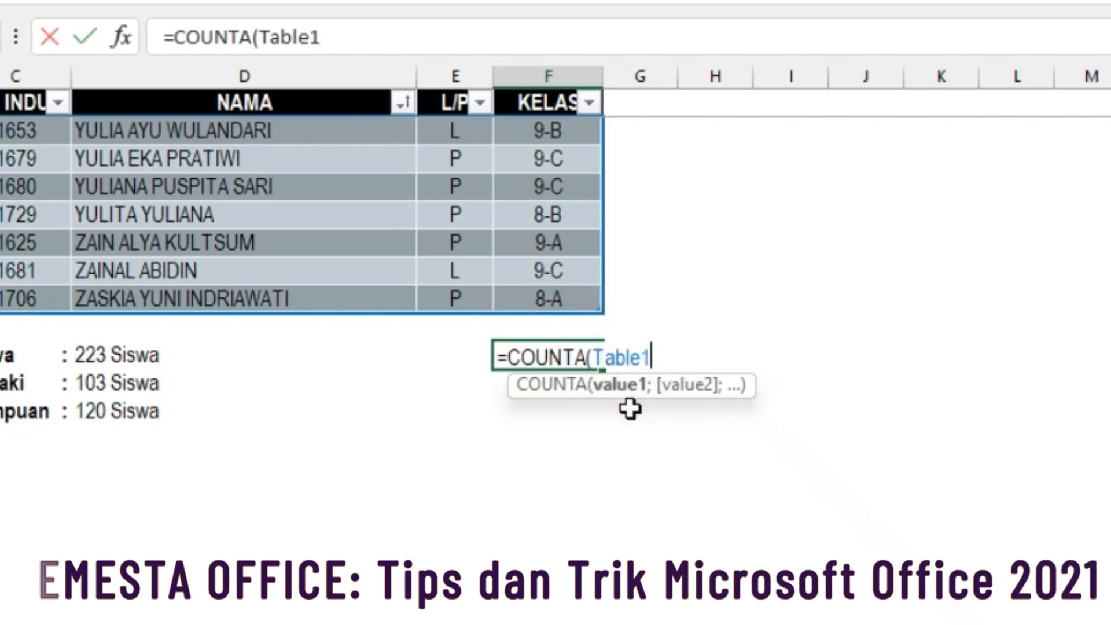
type("[")
left_click(707, 543)
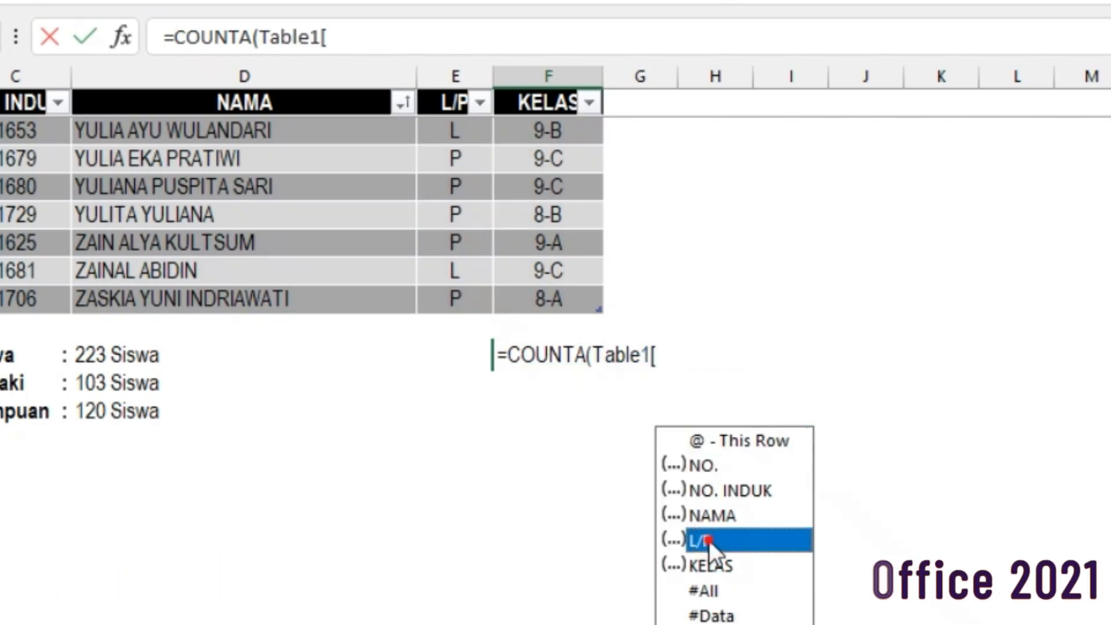
double_click(707, 542)
type("])")
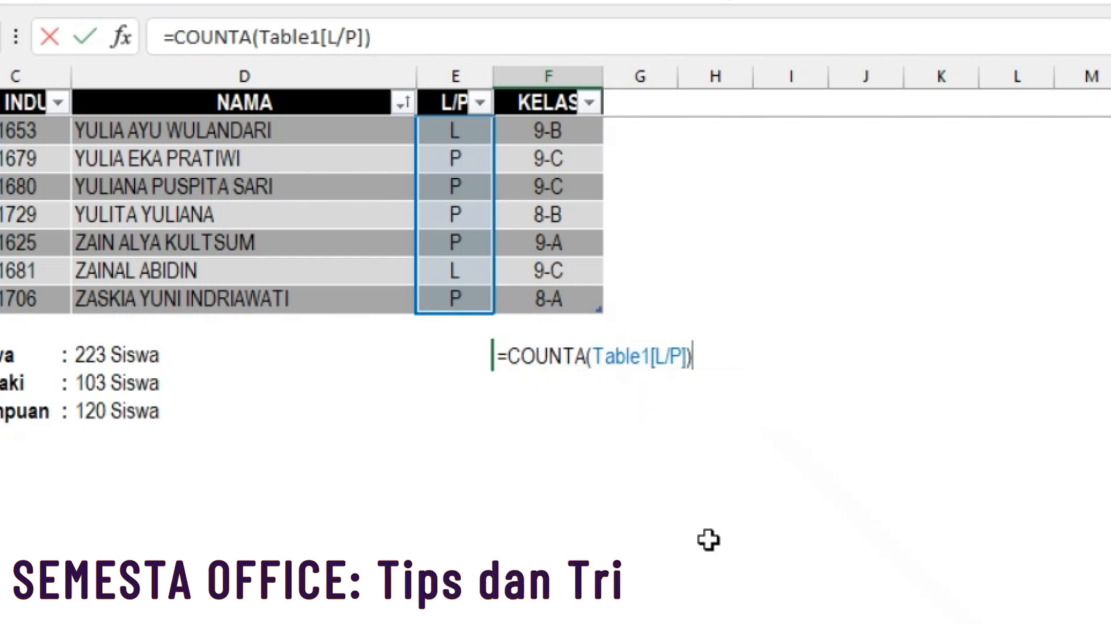
key("Return")
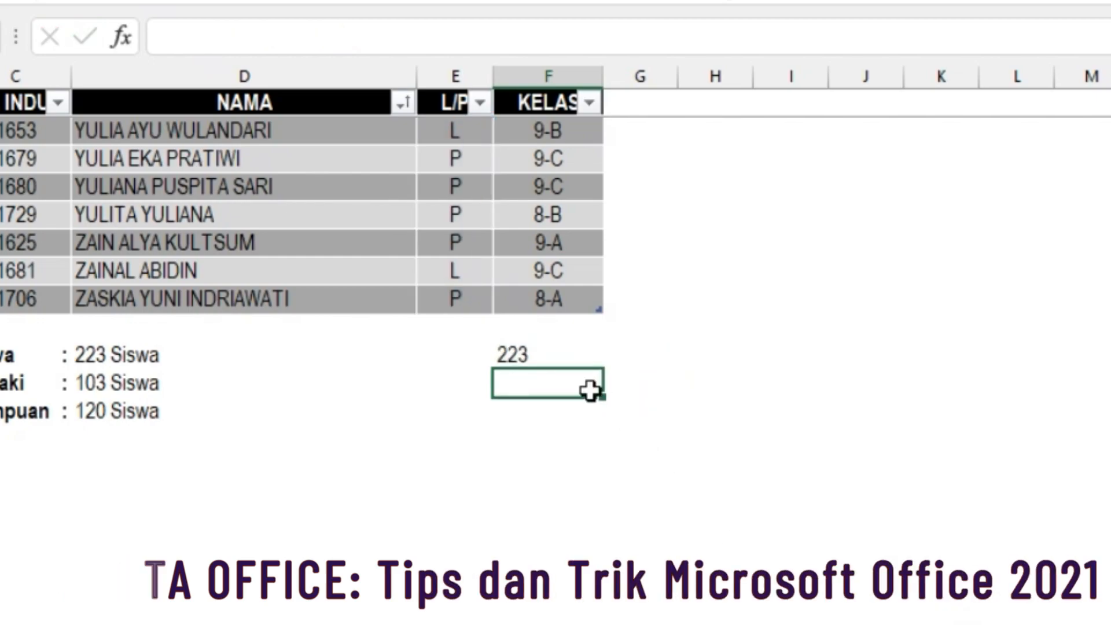
Step: Compare the formula of the Jumlah Siswa total in D226 with the COUNTA formula in F226
left_click(498, 355)
left_click(137, 354)
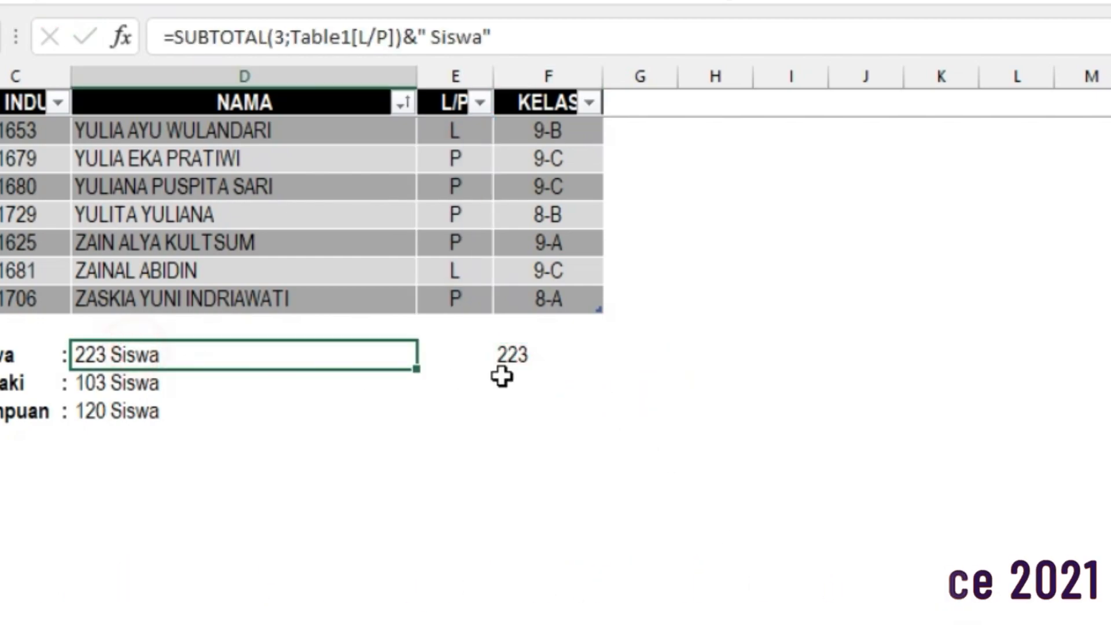
left_click(530, 358)
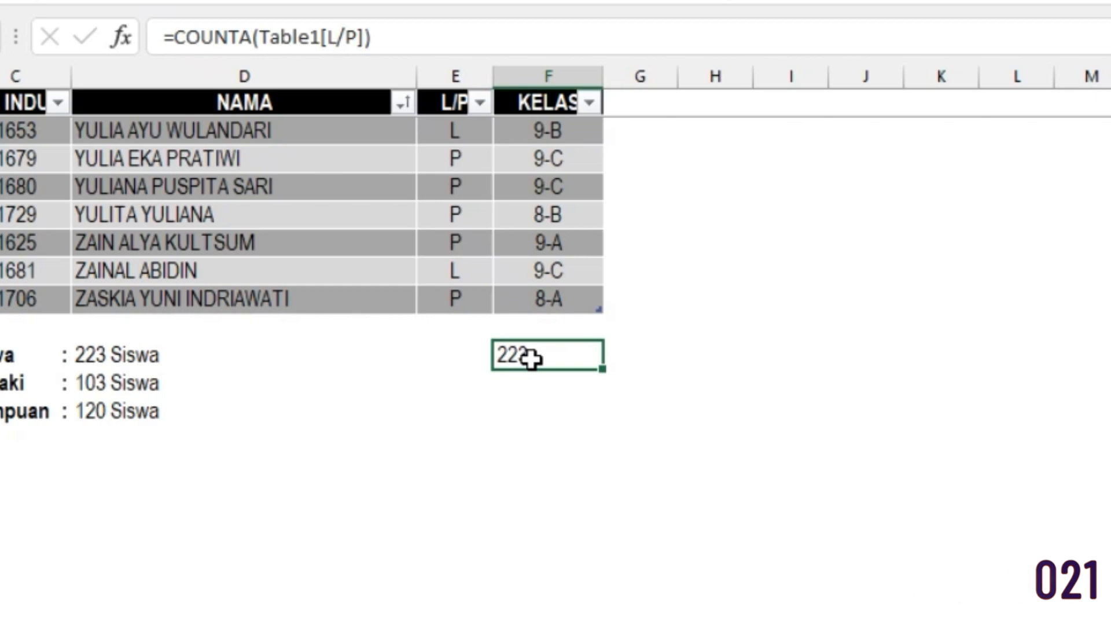
Step: Enter =COUNTIF(Table1[L/P];"L") in cell F227 to count the male students
left_click(551, 396)
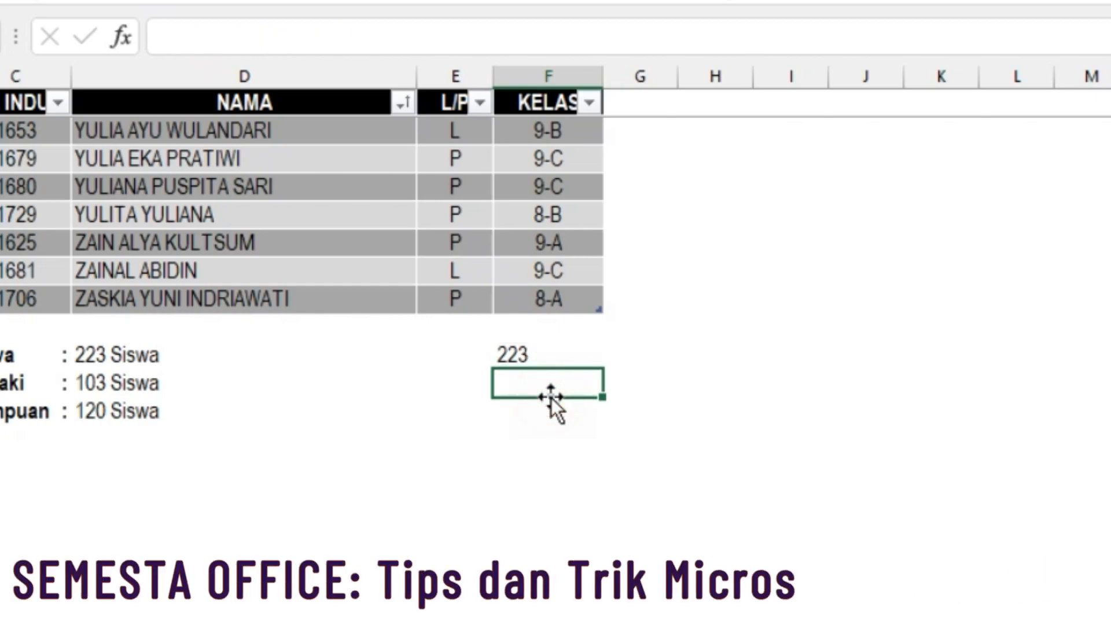
type("=cou")
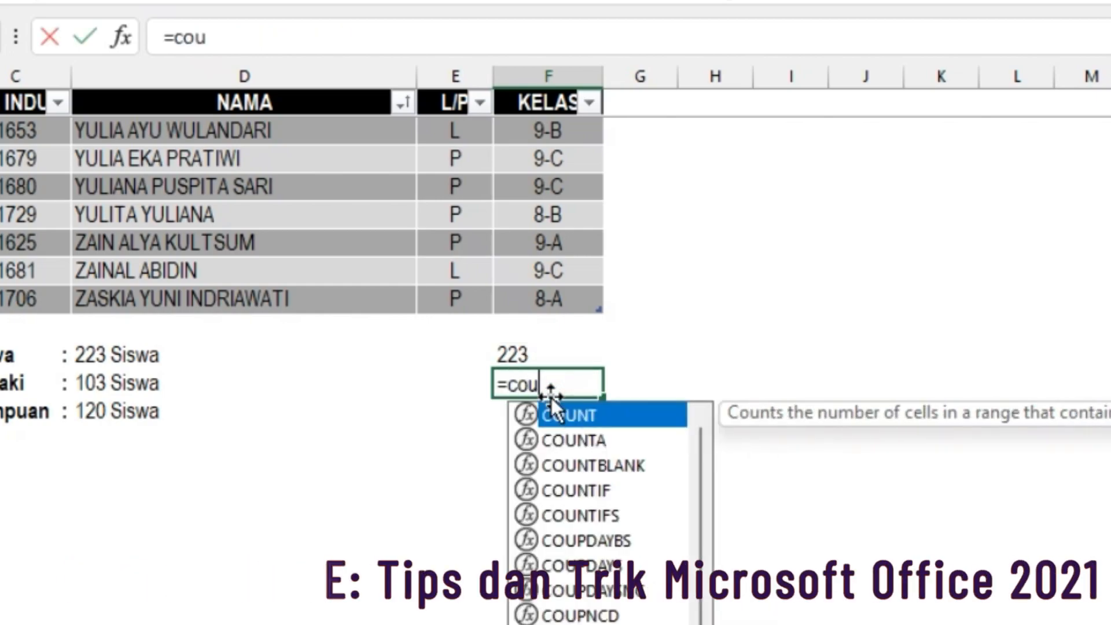
type("ntif")
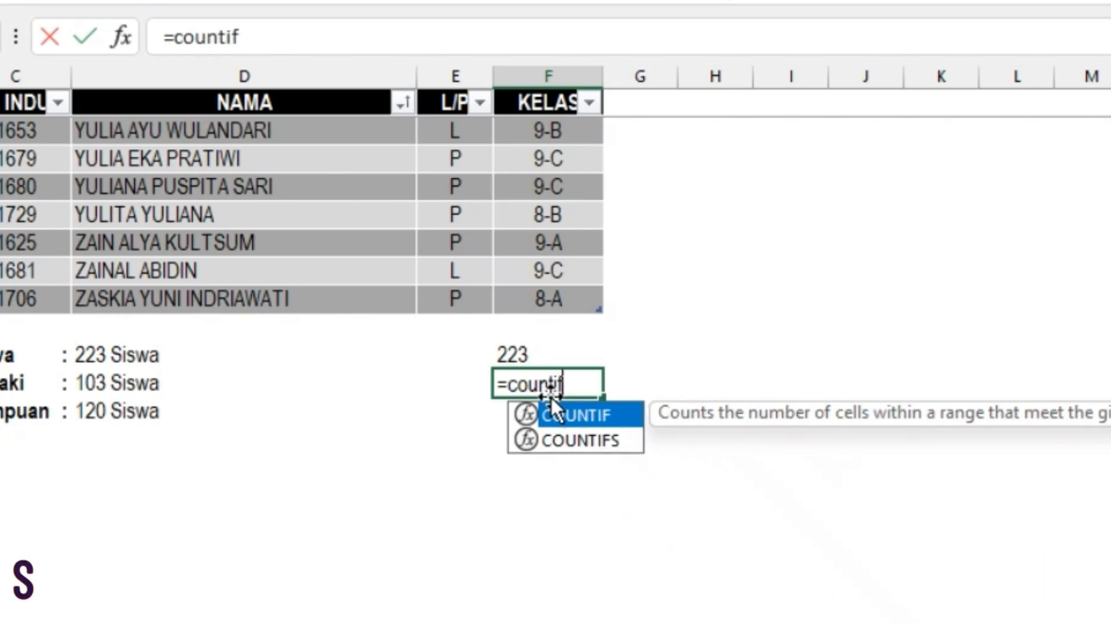
type("(")
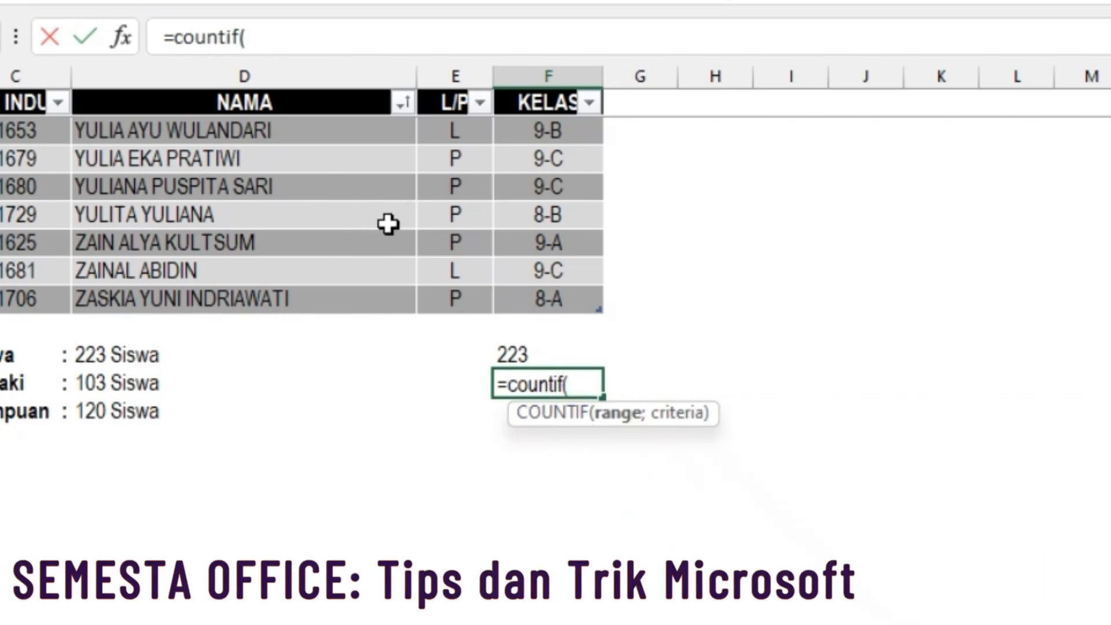
type("Table1")
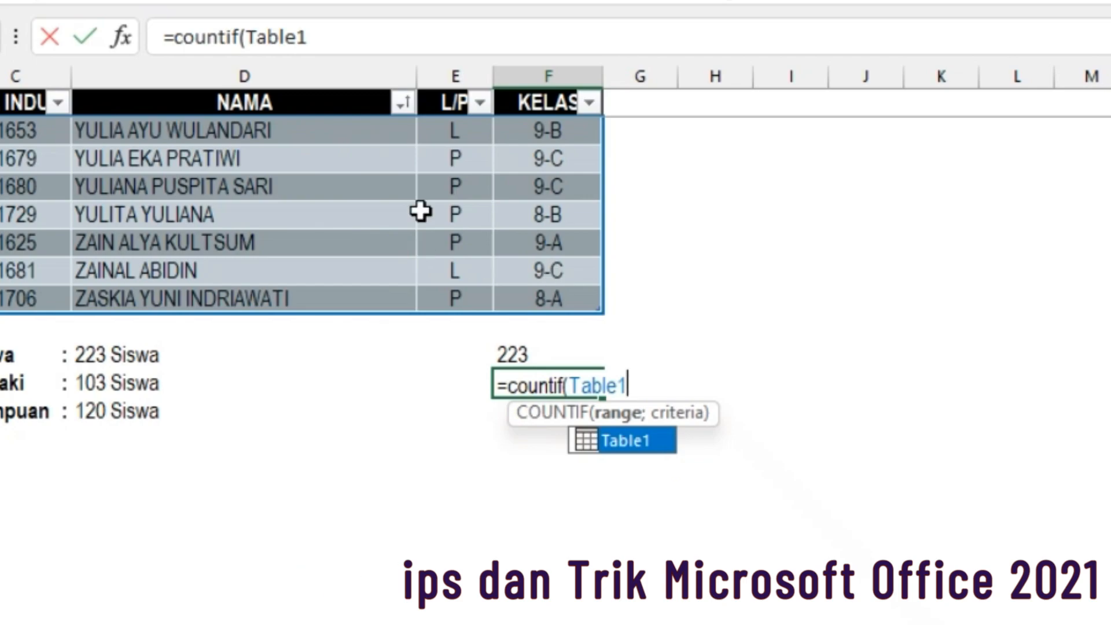
type("[")
left_click(696, 570)
double_click(696, 570)
type("];")
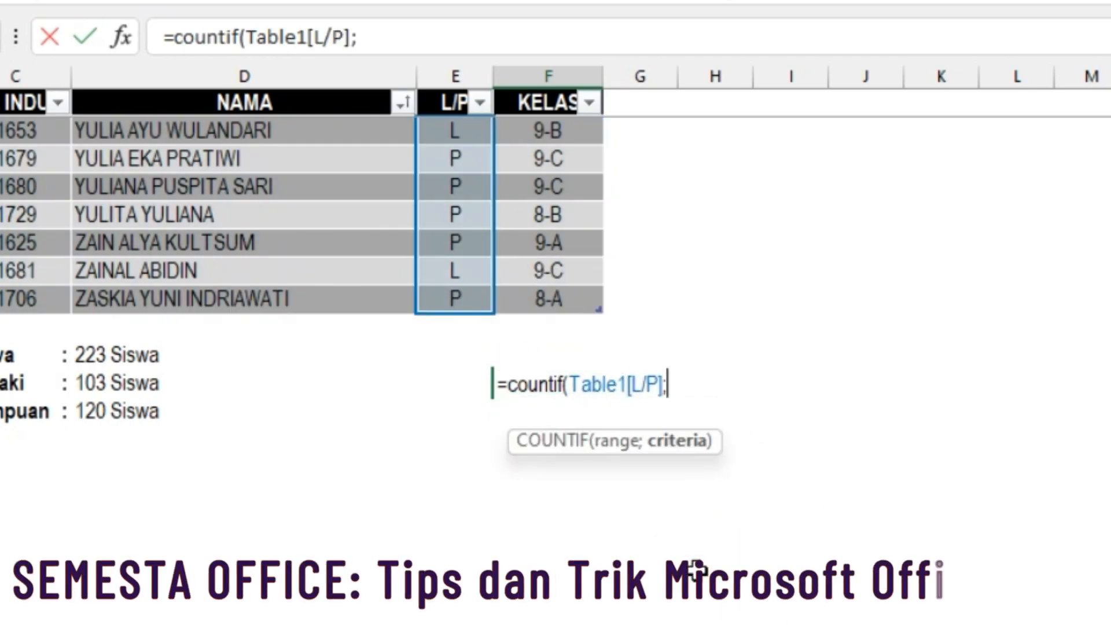
type("\"")
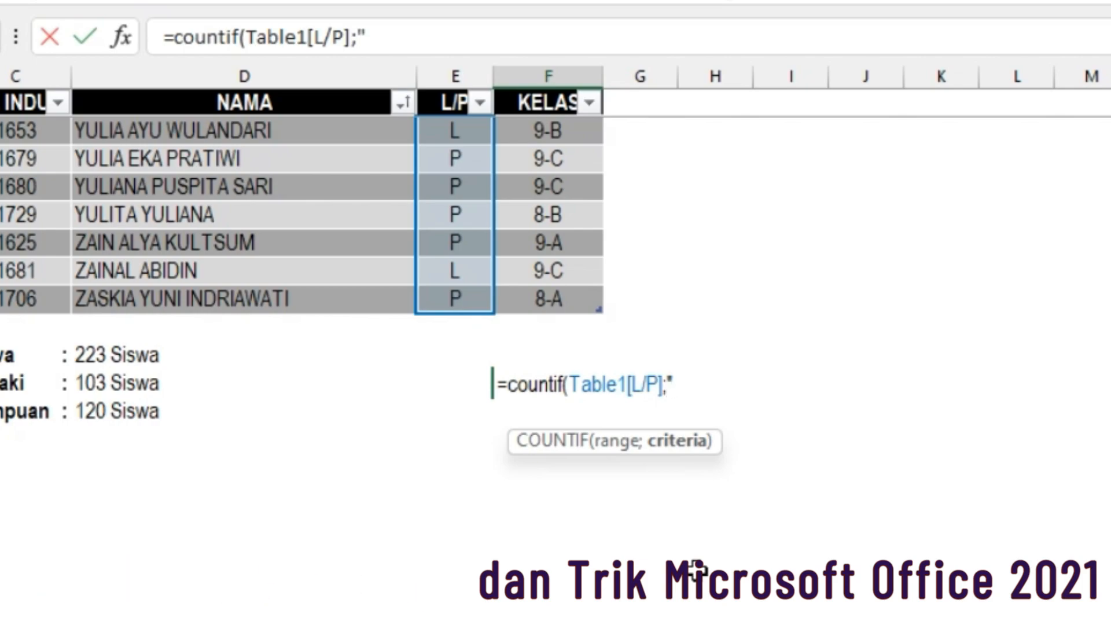
type("L")
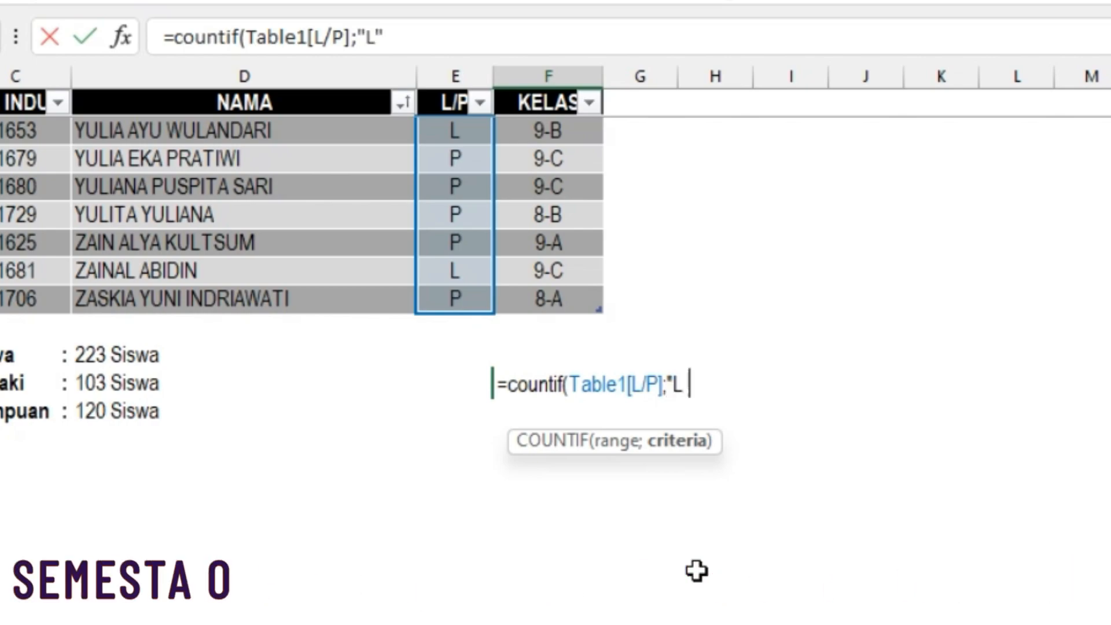
type("\")")
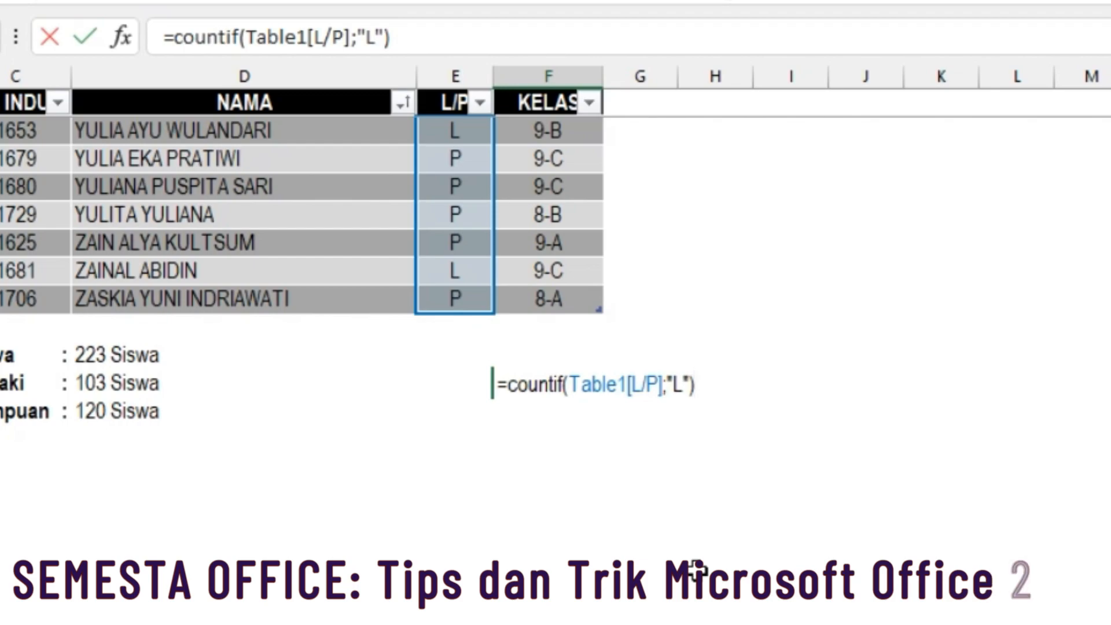
key("Return")
Step: Compare the COUNTIF formula in F227 with the formulas of the Siswa Laki-laki and Siswa Perempuan totals in column D
left_click(526, 387)
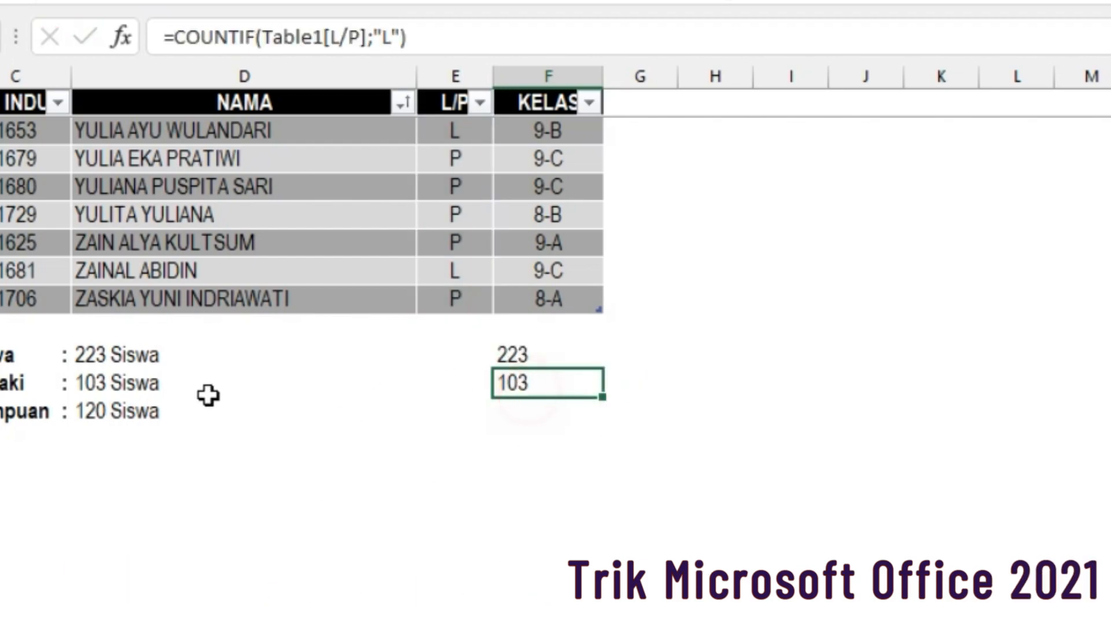
left_click(114, 384)
left_click(119, 411)
left_click(116, 384)
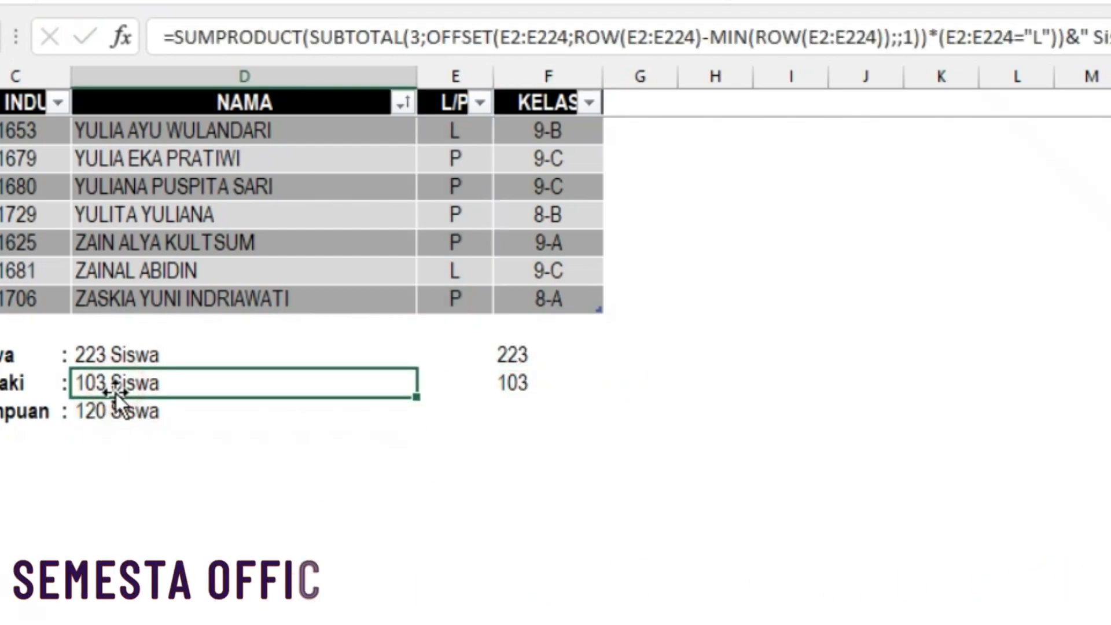
Step: Copy the COUNTIF formula from F227 to F228 and change its criterion to "P" to count the female students
left_click(518, 384)
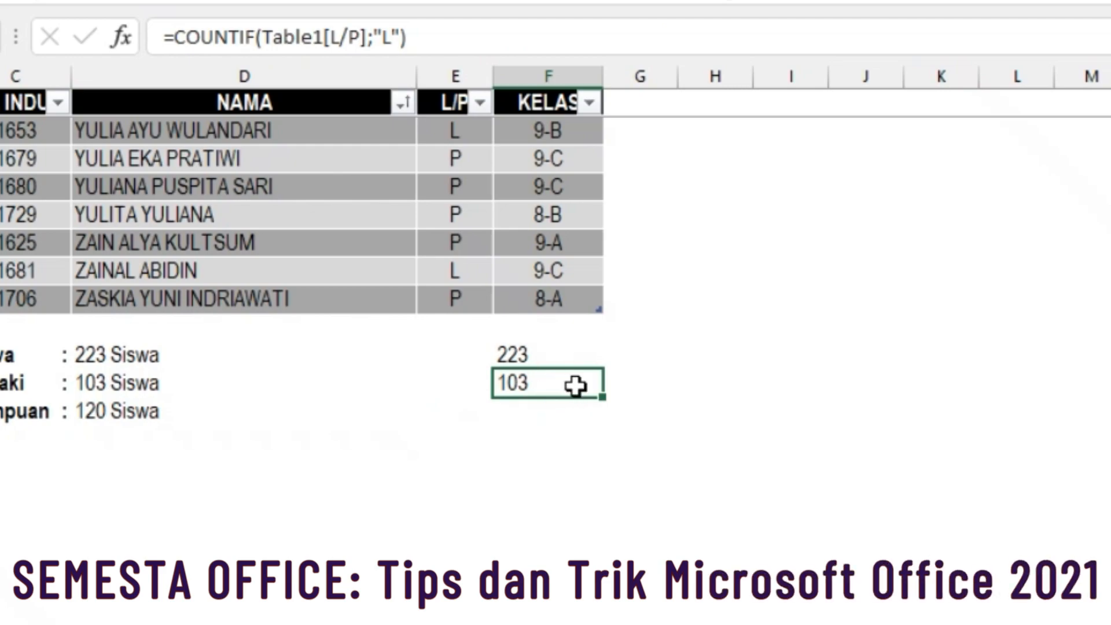
left_click_drag(602, 399, 599, 427)
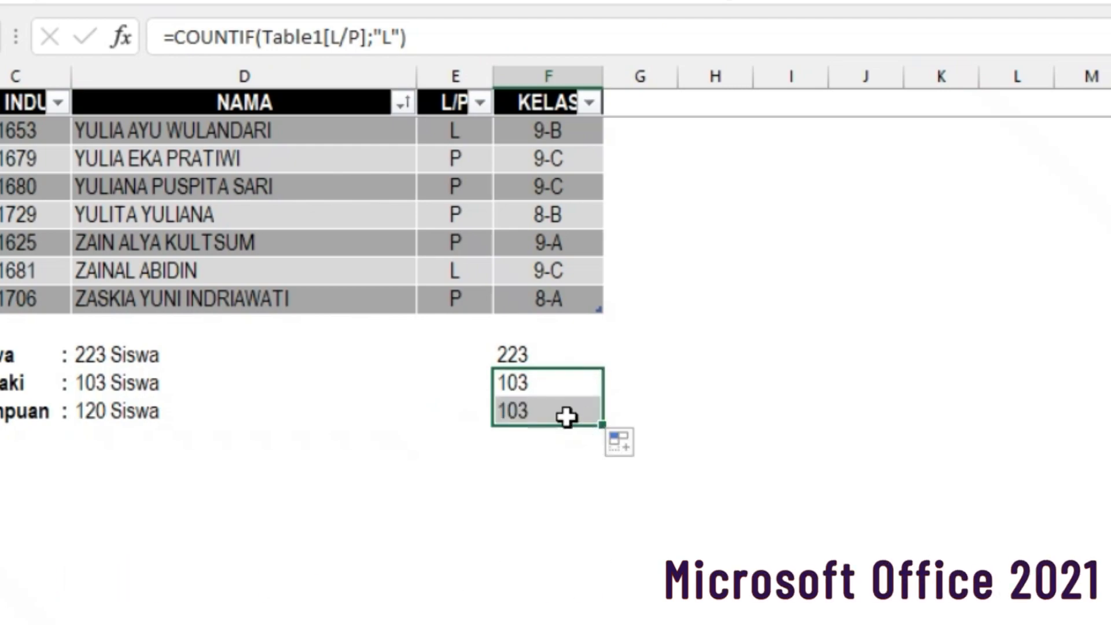
key("F2")
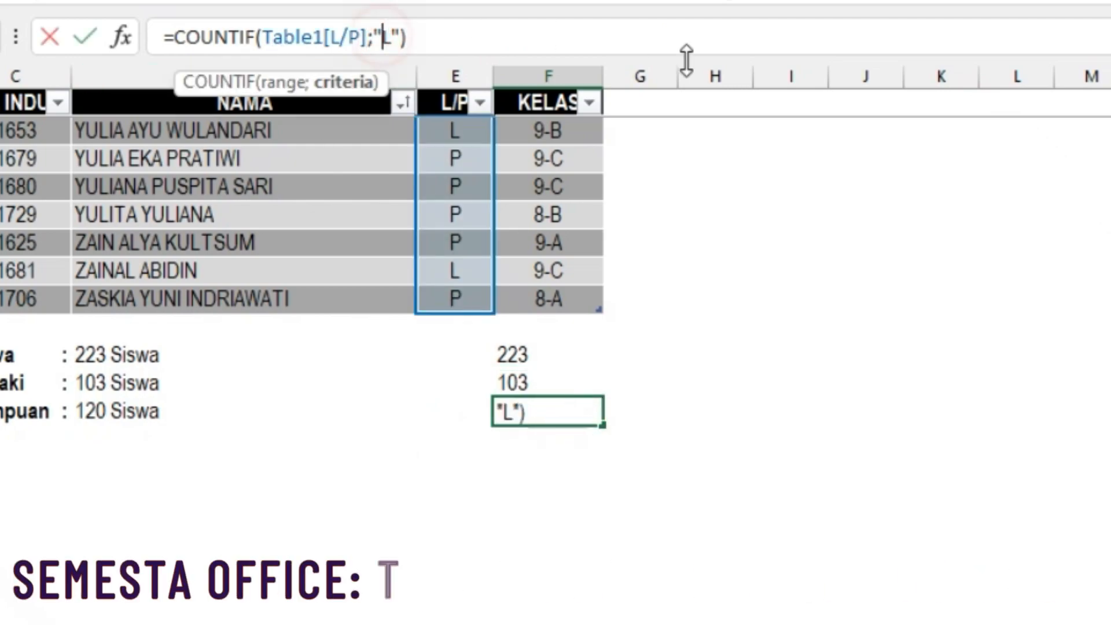
key("Left")
key("Left")
key("BackSpace")
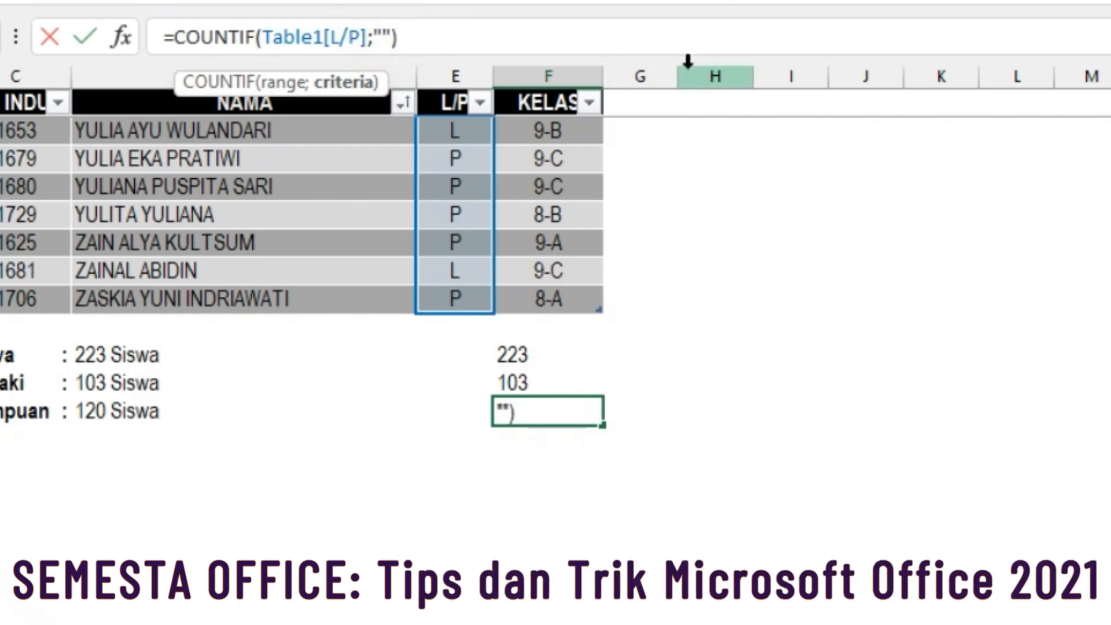
type("P")
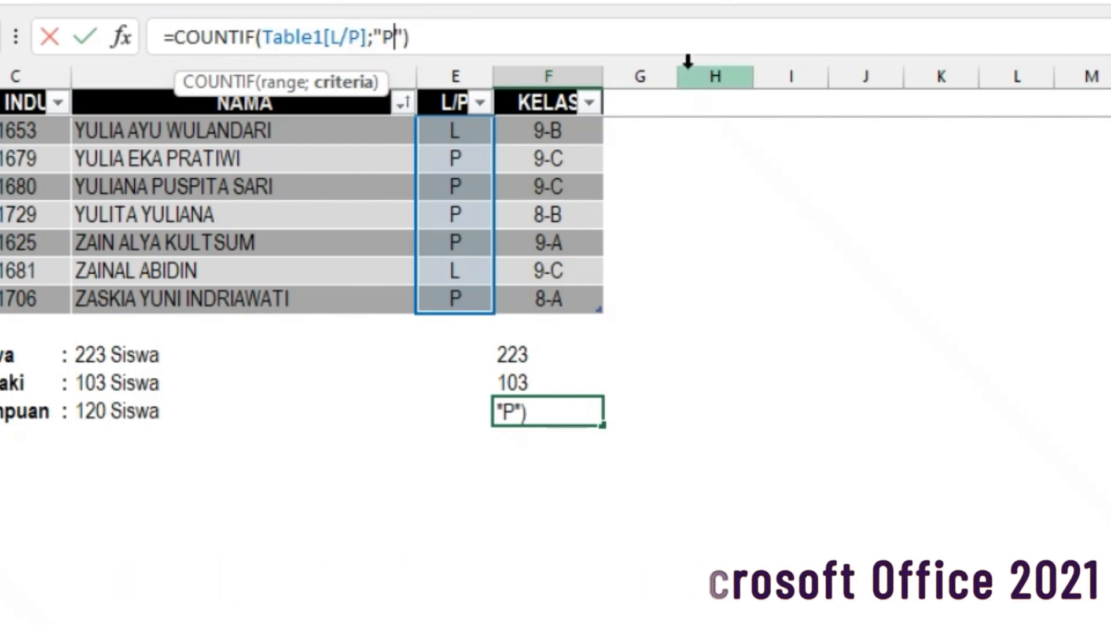
key("Return")
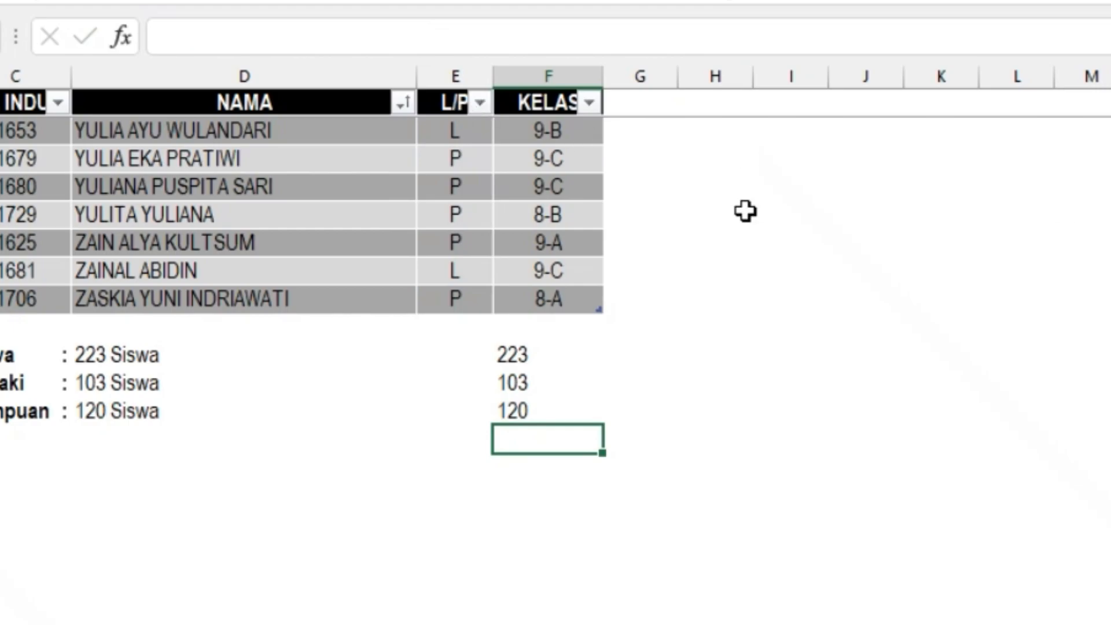
Step: Filter the table by class 7-A and then 7-B with the KELAS slicer to compare the column D and F totals
left_click(518, 405)
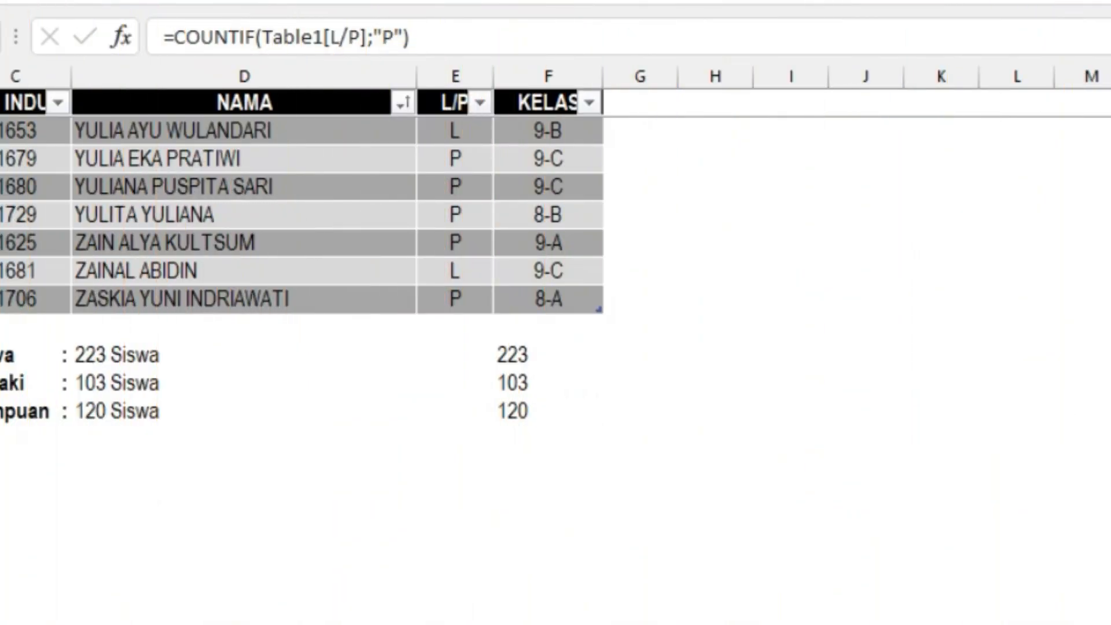
left_click_drag(547, 355, 545, 411)
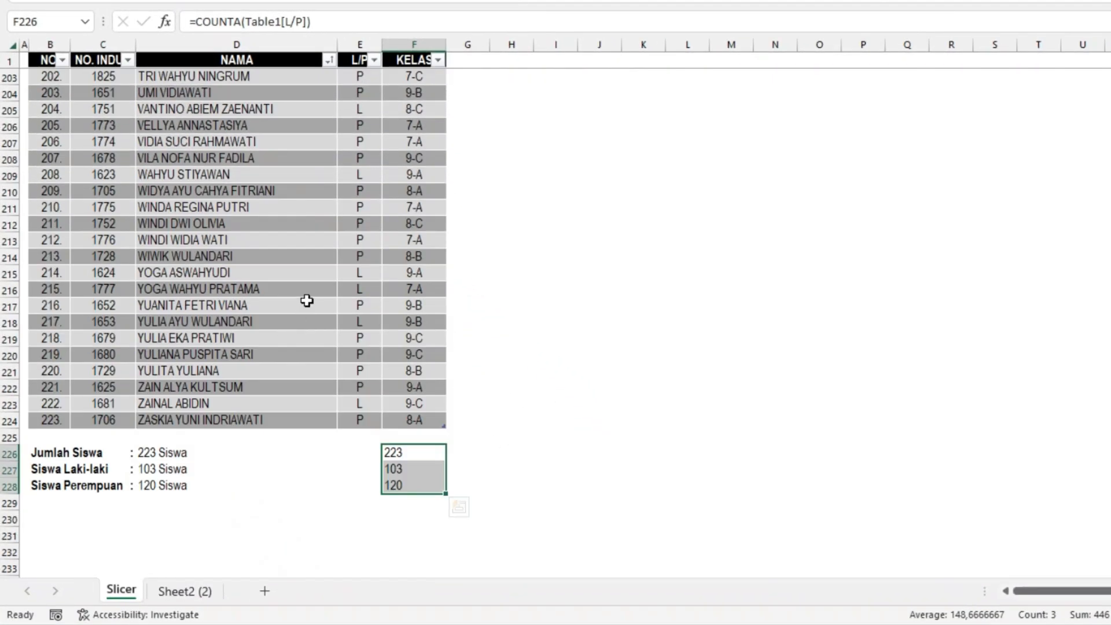
key("ctrl+Home")
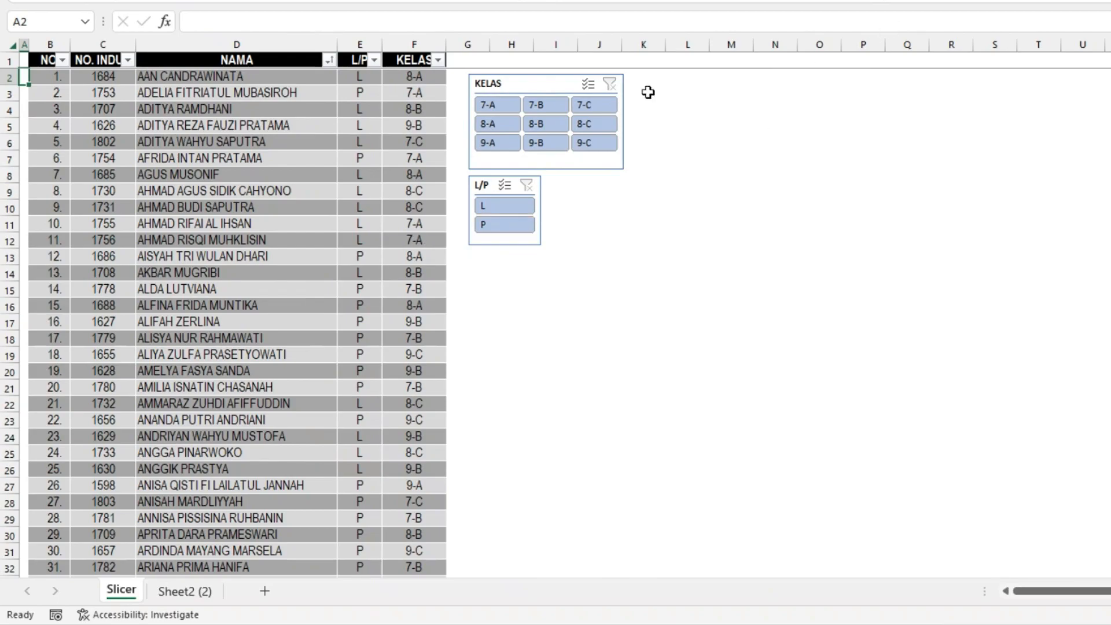
left_click(495, 106)
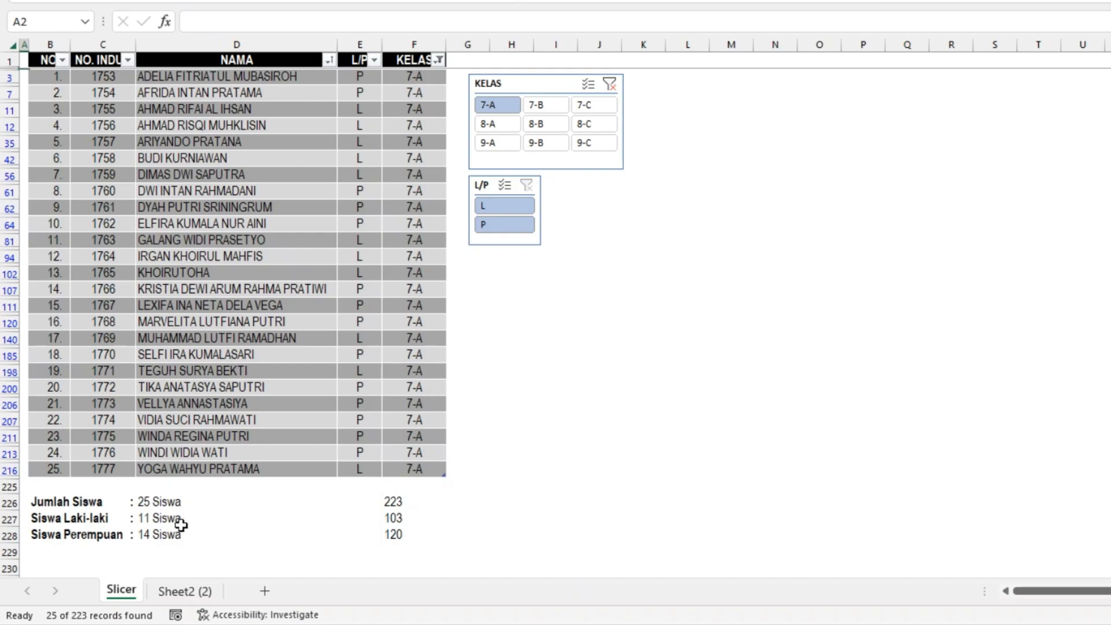
left_click(543, 106)
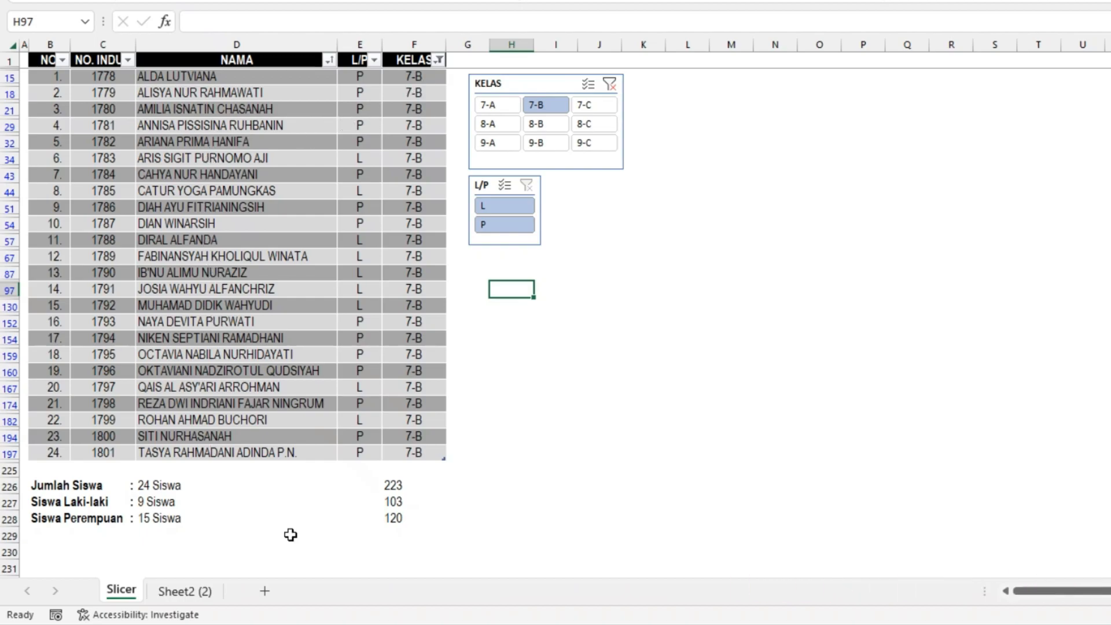
Step: Open the sheet Sheet2 (2) and look up the name of its student table in the table properties
left_click(185, 591)
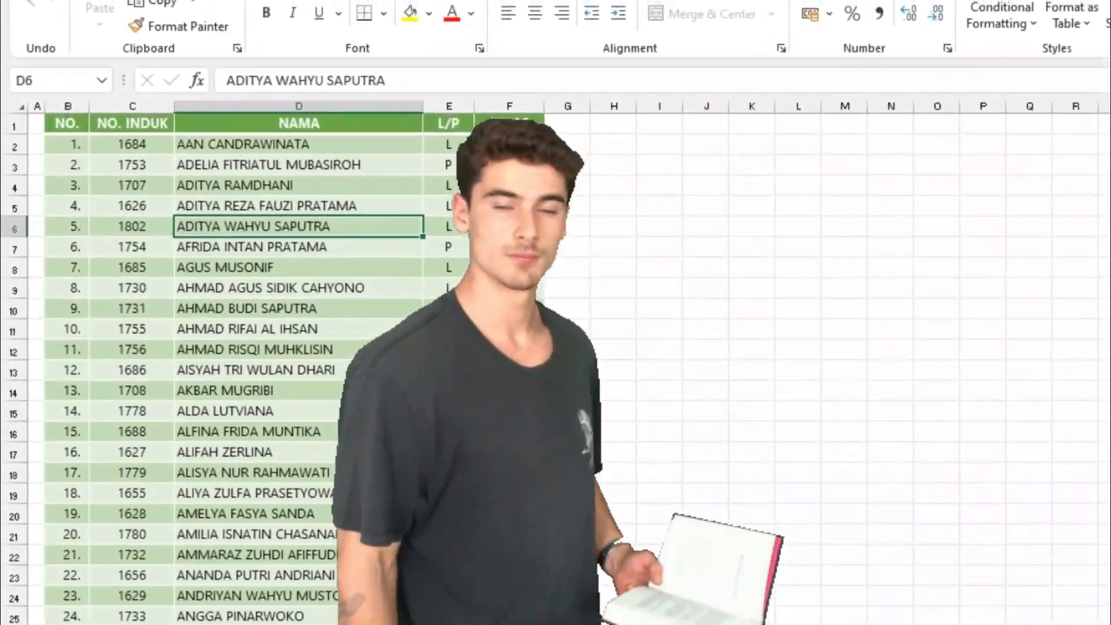
left_click(238, 250)
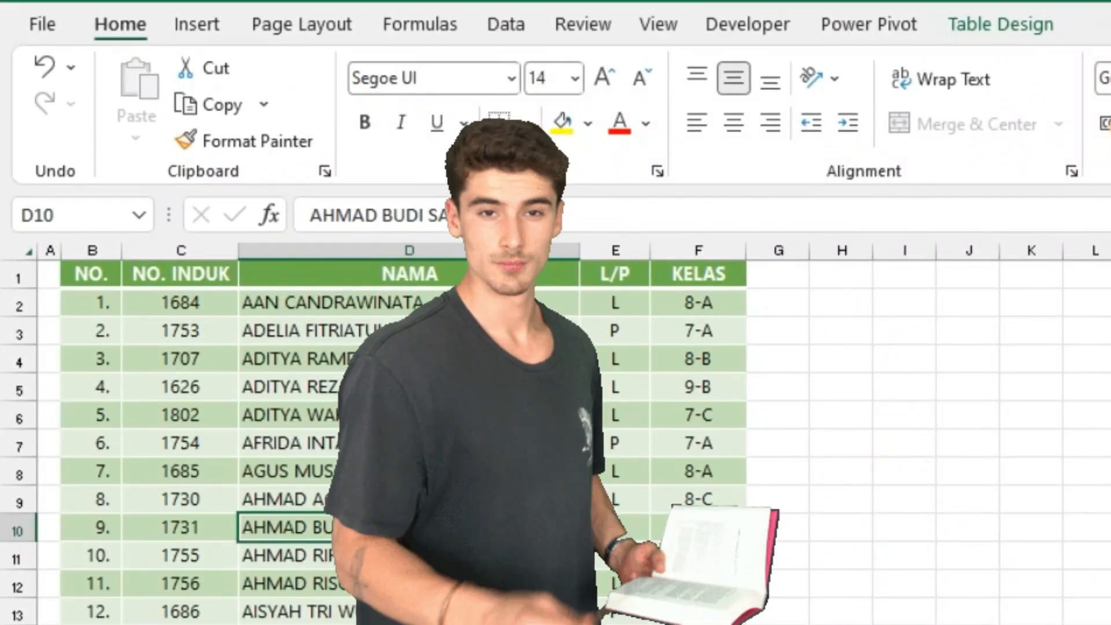
left_click(1028, 31)
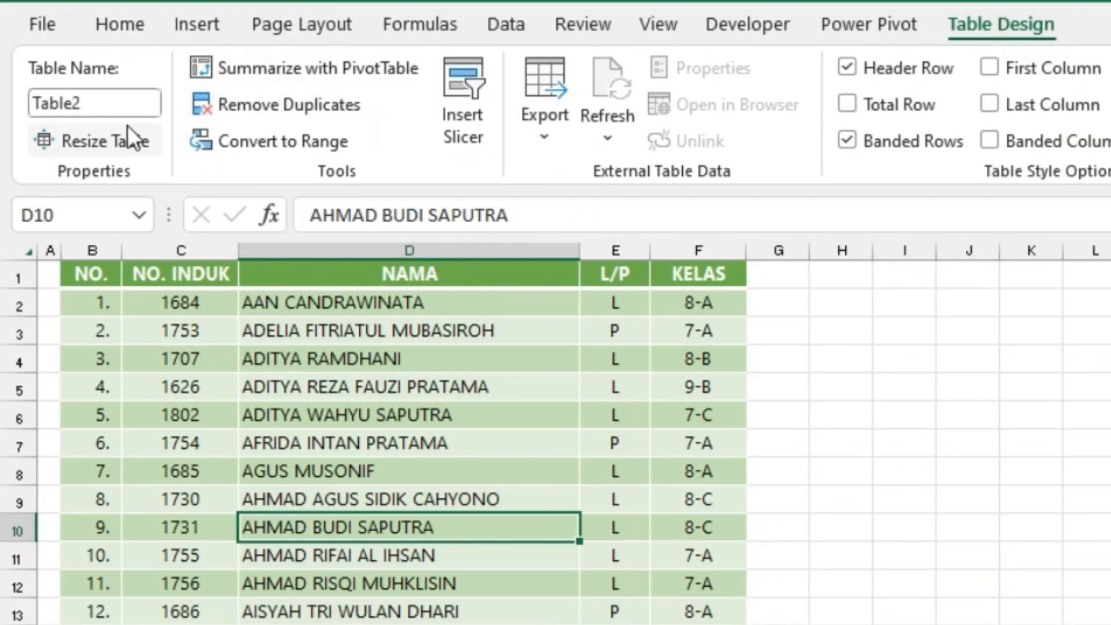
left_click(118, 104)
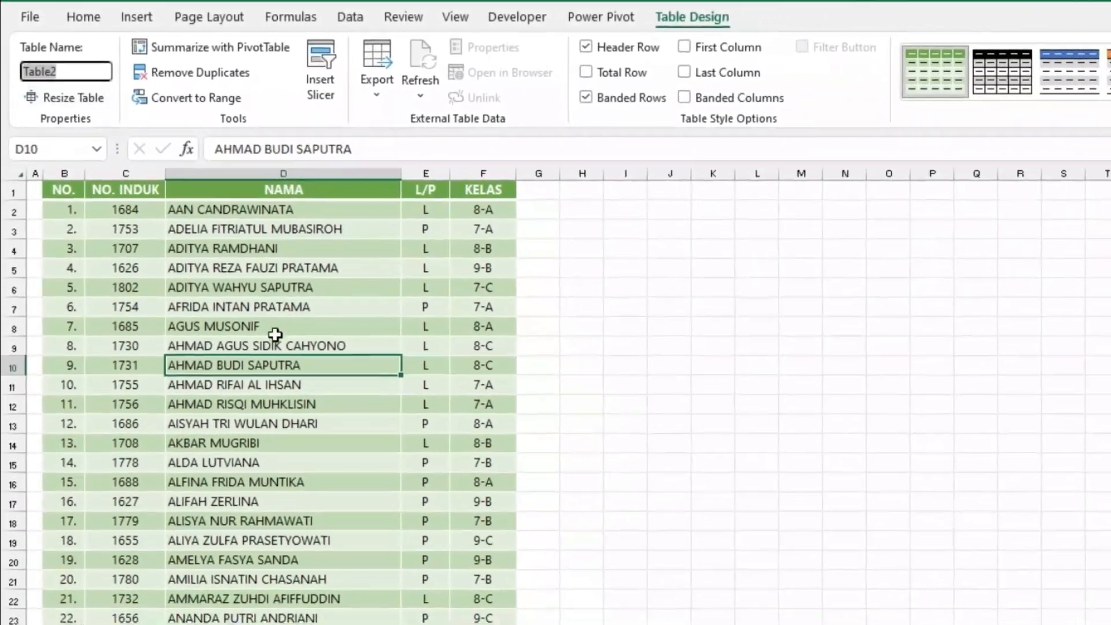
Step: Insert slicers for the L/P and KELAS columns of the student table
left_click(411, 449)
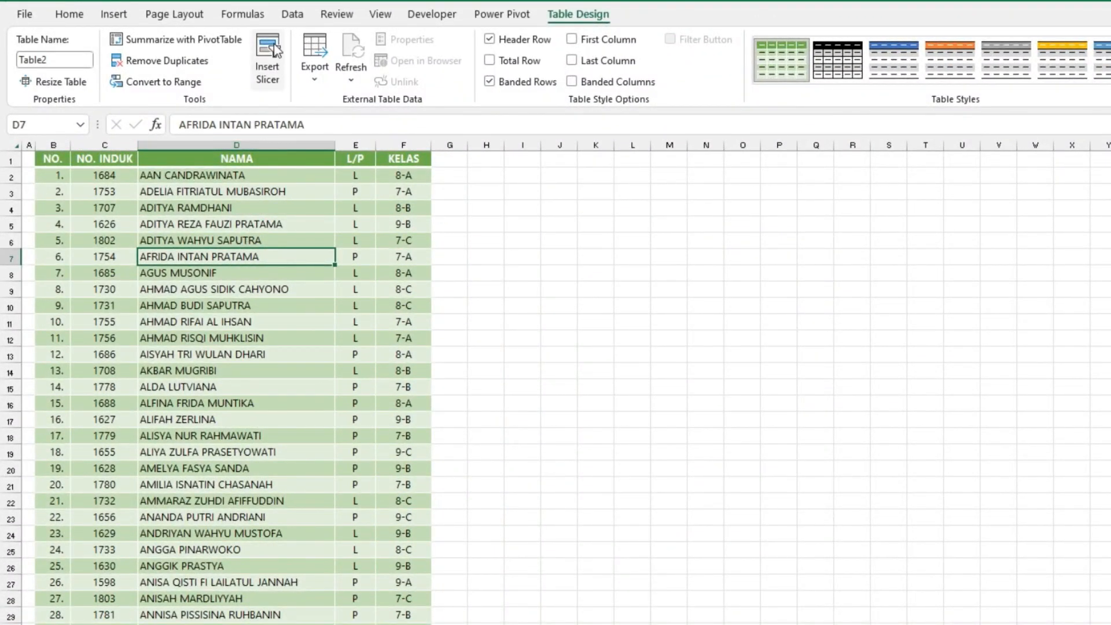
left_click(267, 61)
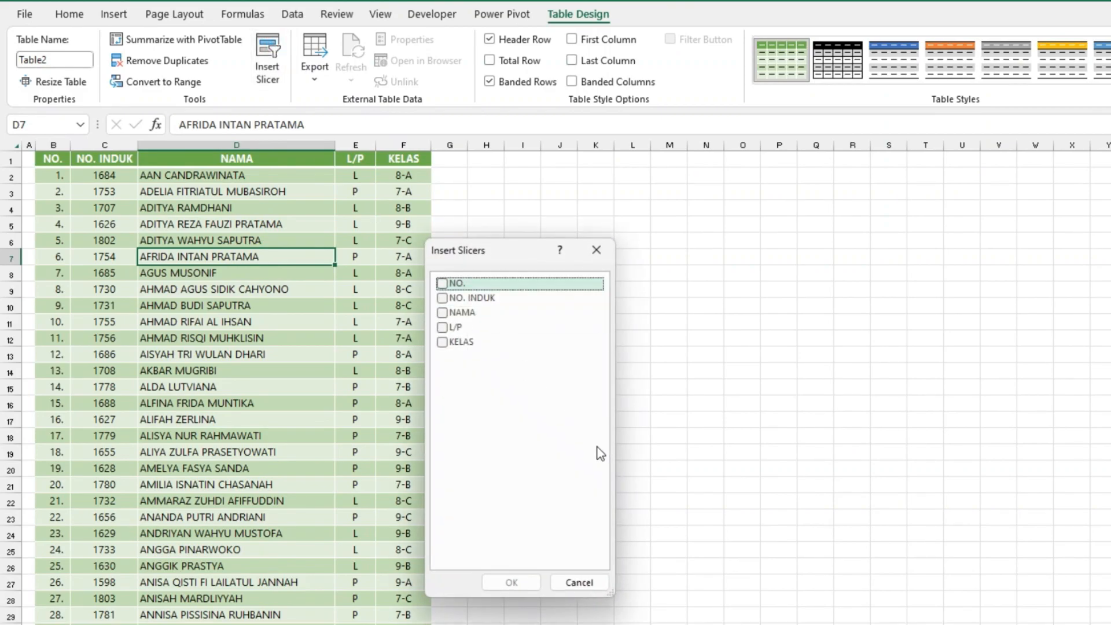
left_click(443, 328)
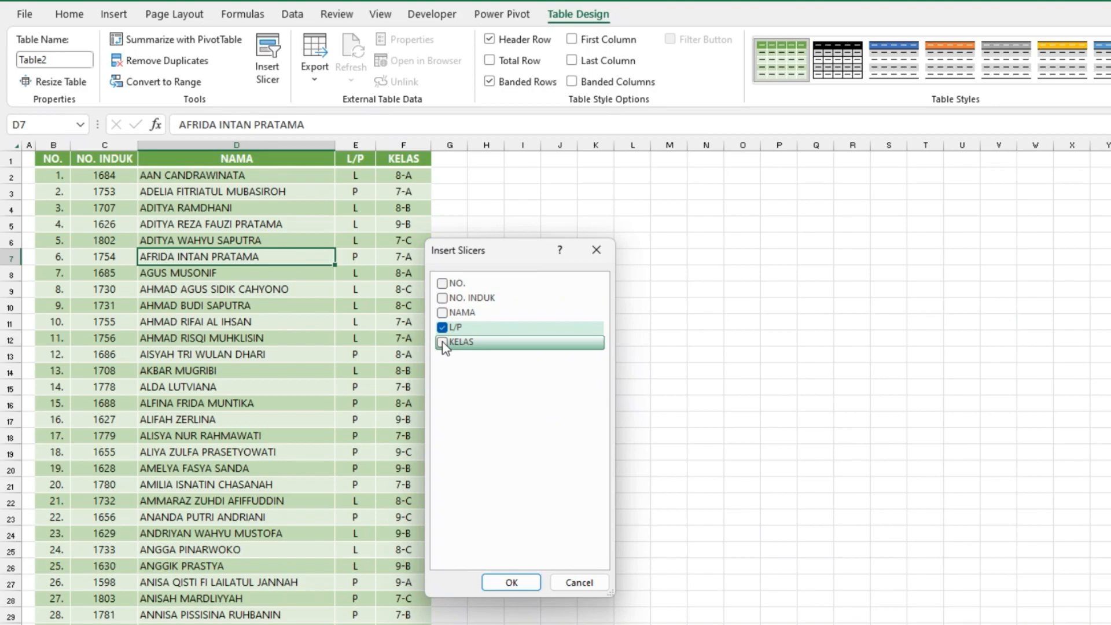
left_click(444, 342)
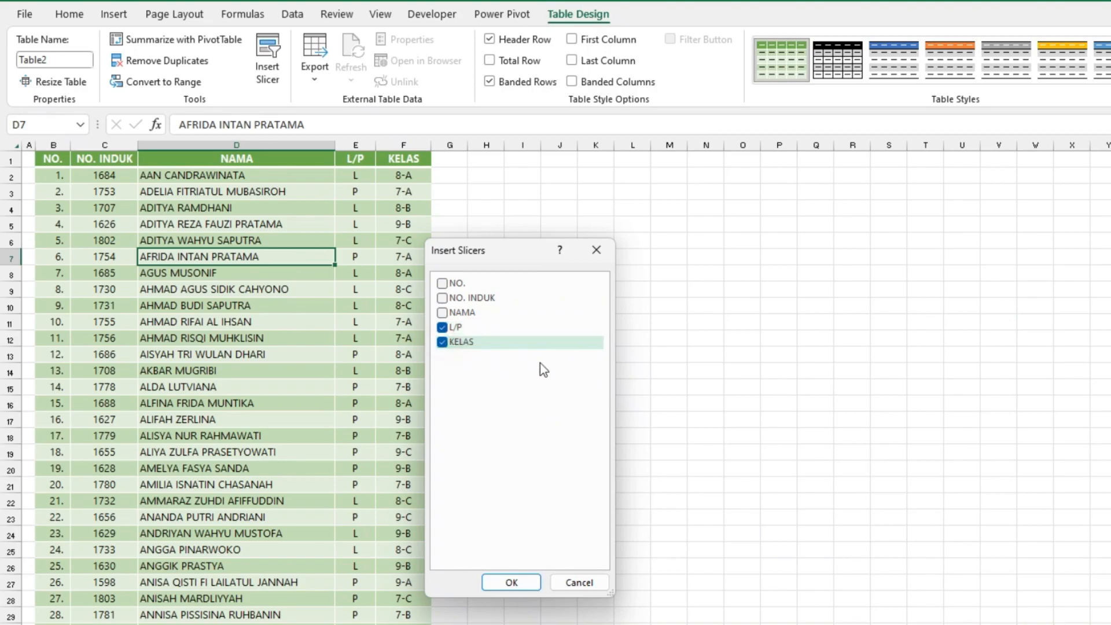
left_click(511, 583)
Step: Set the KELAS slicer to three columns, shrink both slicers and stack L/P below KELAS beside the table's first rows
left_click_drag(658, 341, 488, 178)
left_click(908, 35)
left_click(908, 35)
left_click_drag(515, 325, 519, 248)
left_click_drag(660, 313, 514, 264)
left_click_drag(514, 411, 529, 326)
left_click_drag(569, 293, 492, 320)
left_click(283, 401)
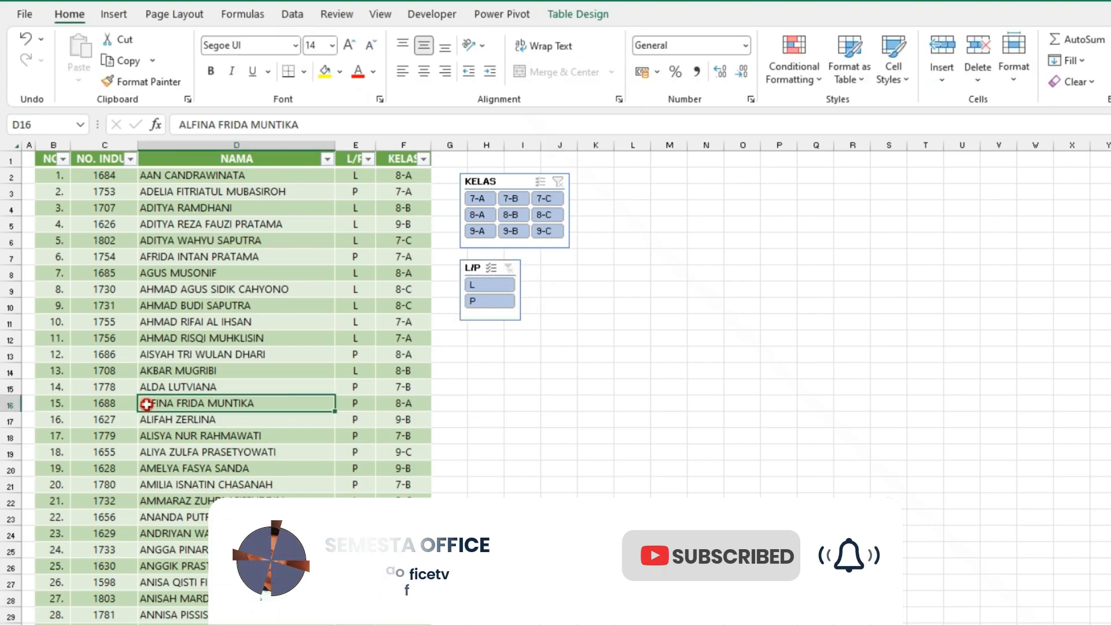
Step: Freeze the top row so the table header stays in view
left_click(379, 15)
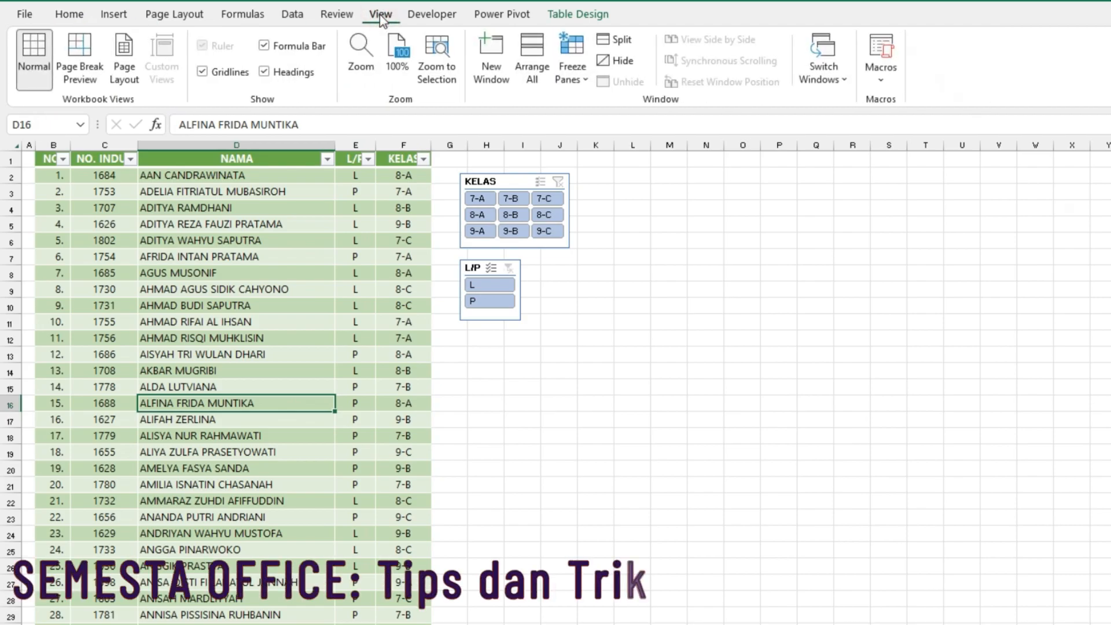
left_click(576, 77)
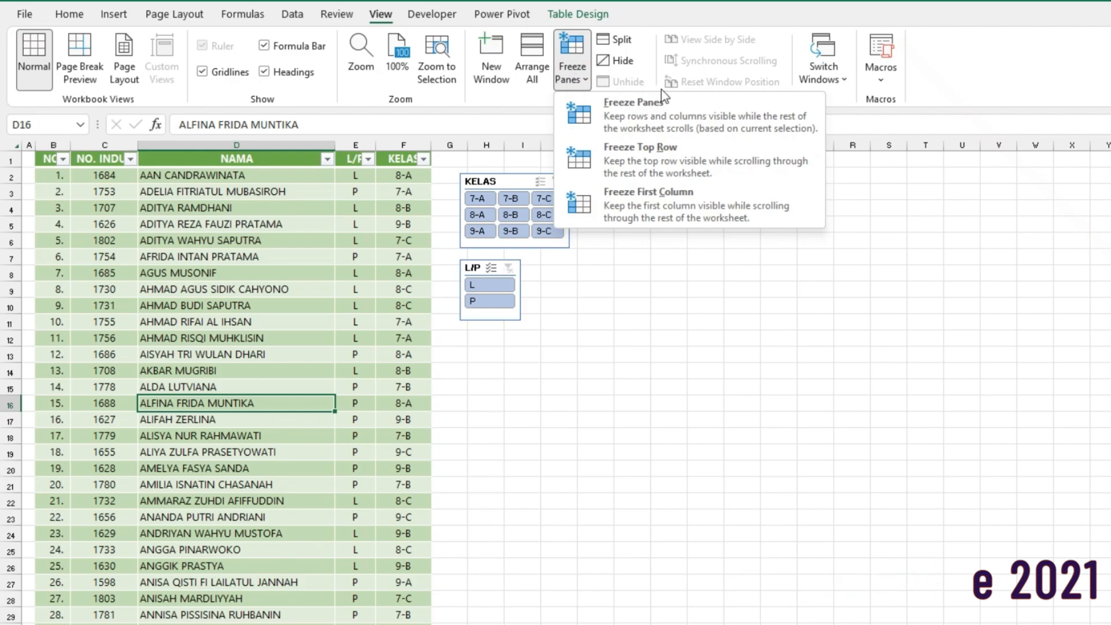
left_click(656, 152)
left_click(294, 389)
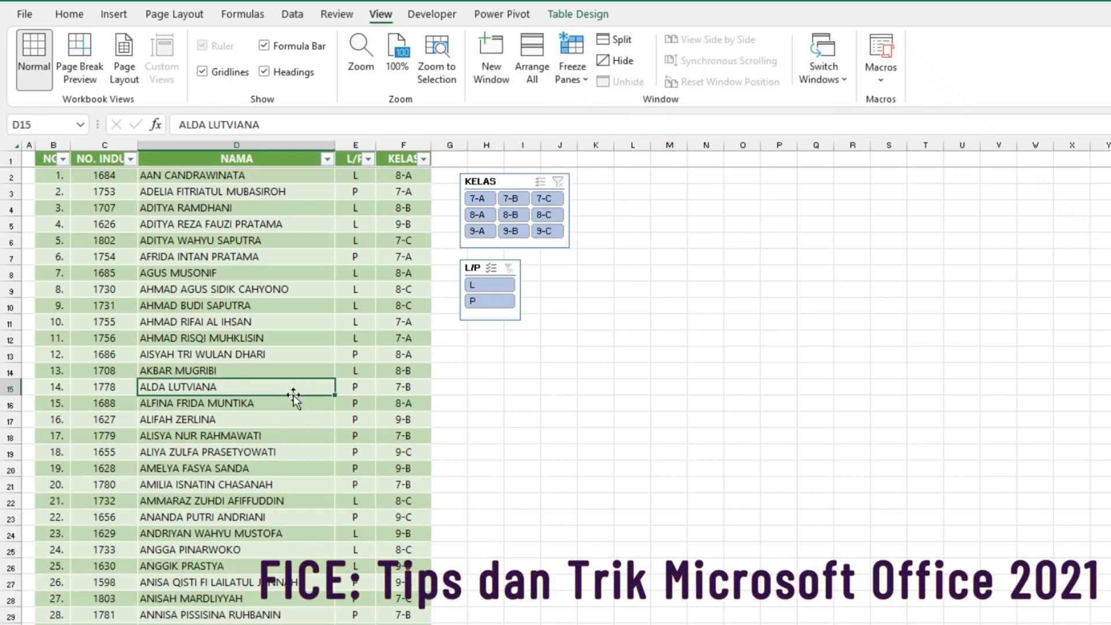
Step: In D226 beside Jumlah Siswa, enter =SUBTOTAL(3;Table2[L/P])&" Siswa" to count the table's filtered students
key("ctrl+End")
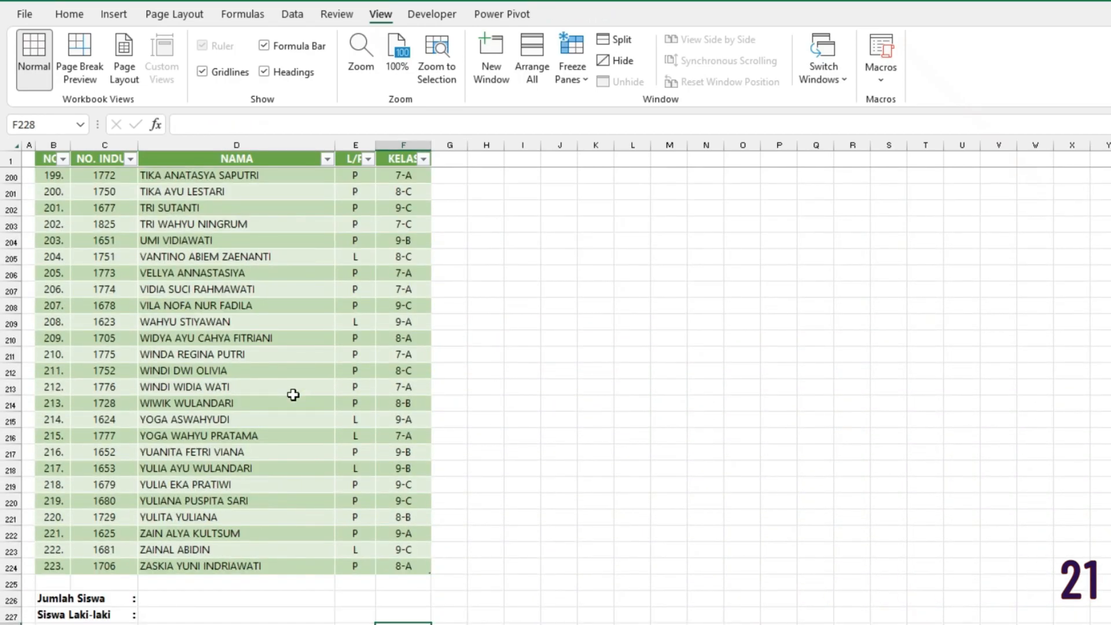
left_click(223, 599)
scroll(307, 493, "down", 4)
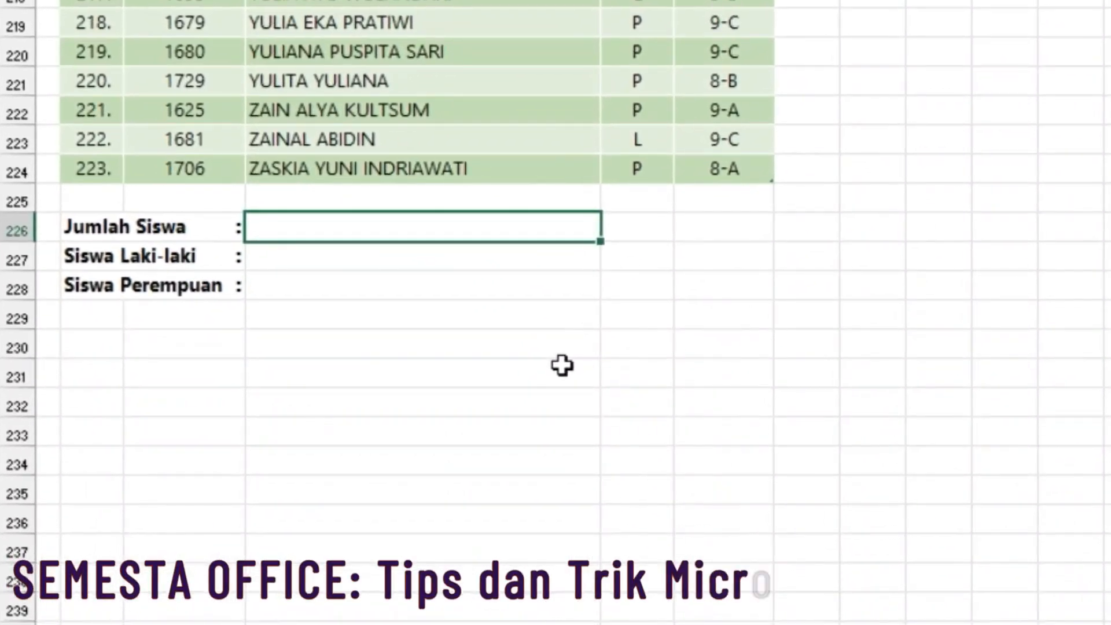
type("=SUBTOTAL(")
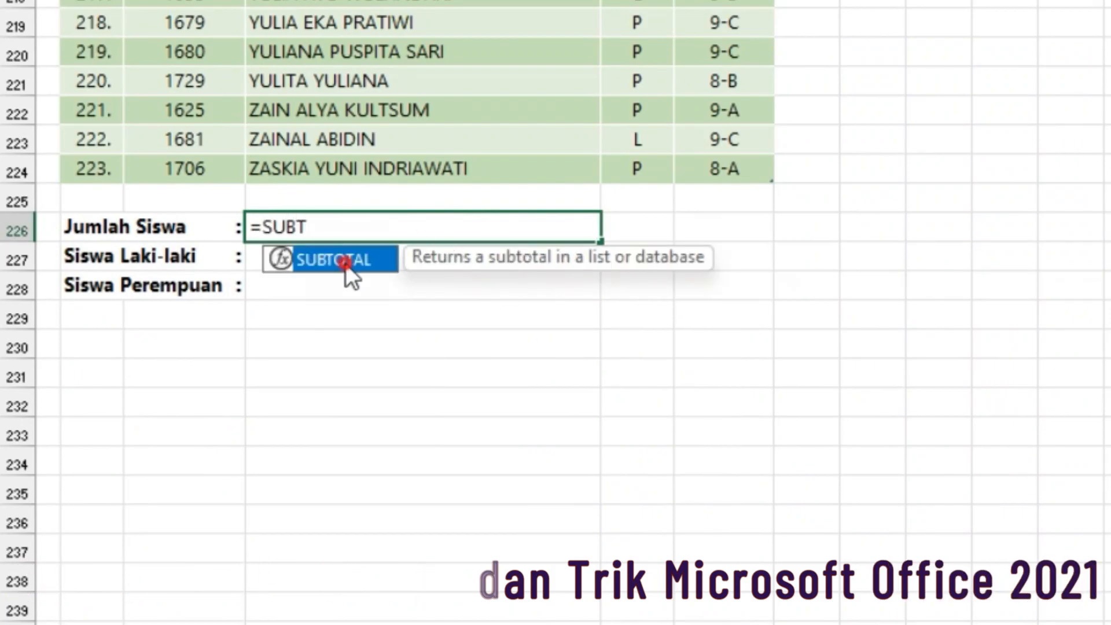
double_click(345, 262)
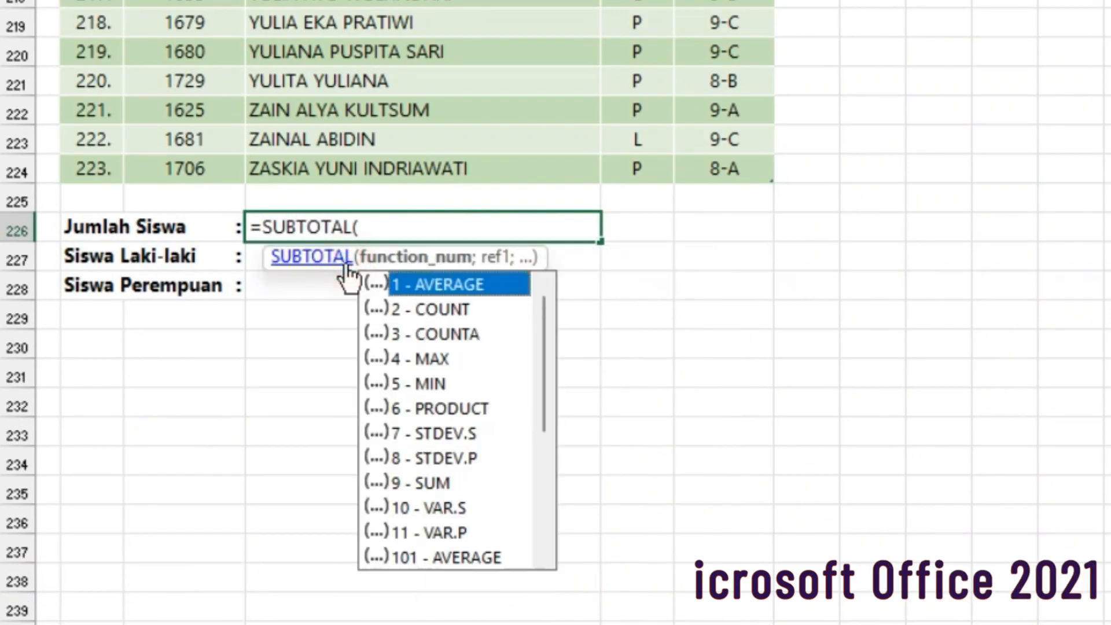
double_click(463, 334)
type(";")
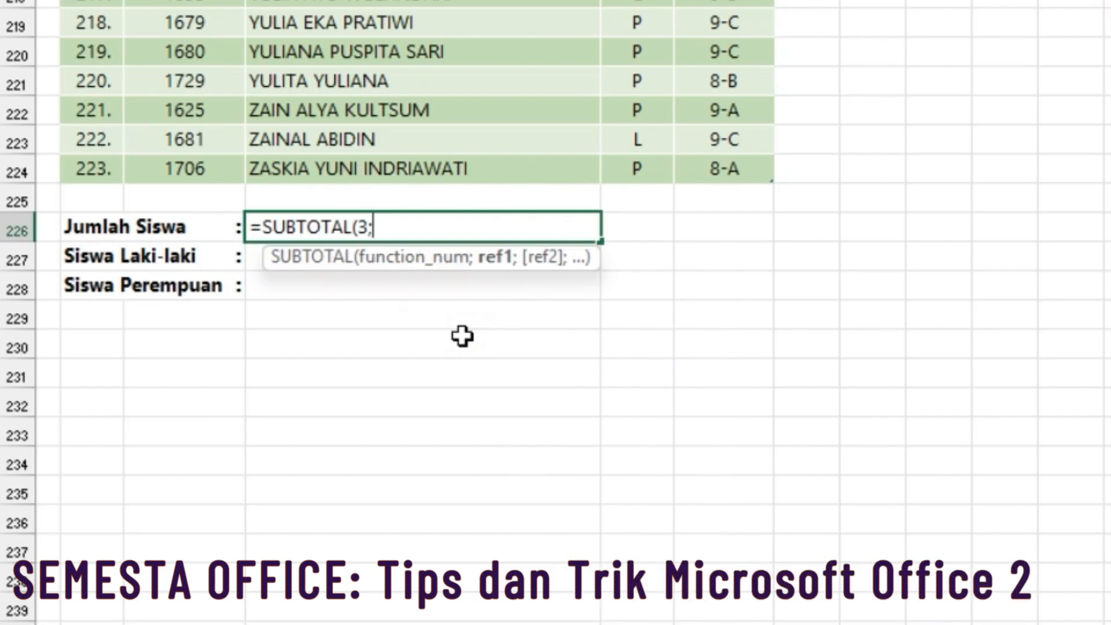
type("Tab")
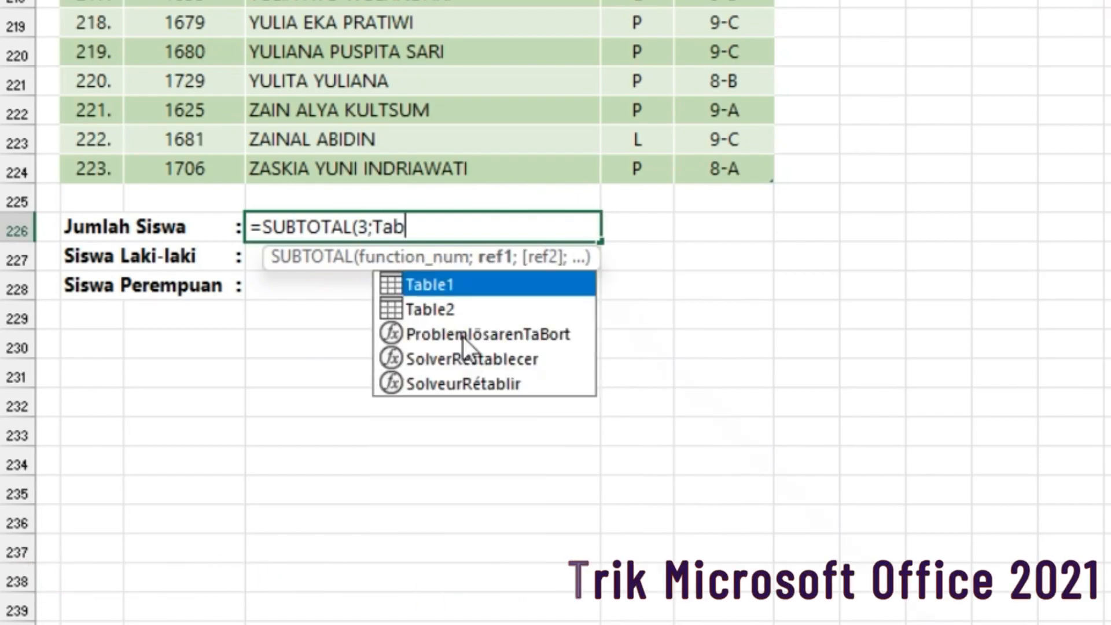
type("le2")
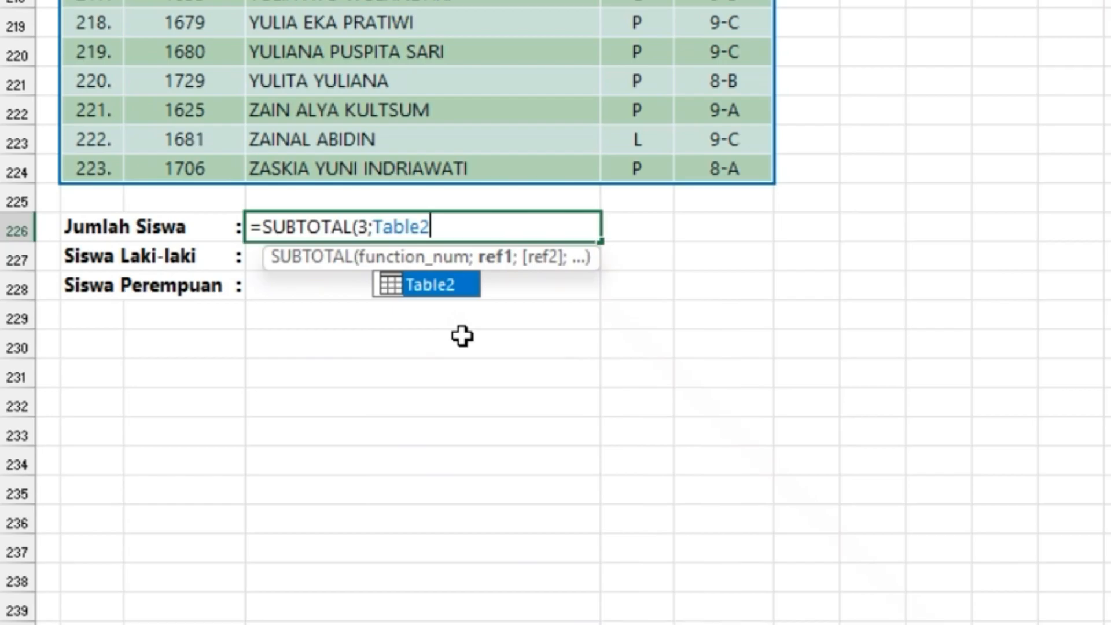
type("[")
double_click(482, 382)
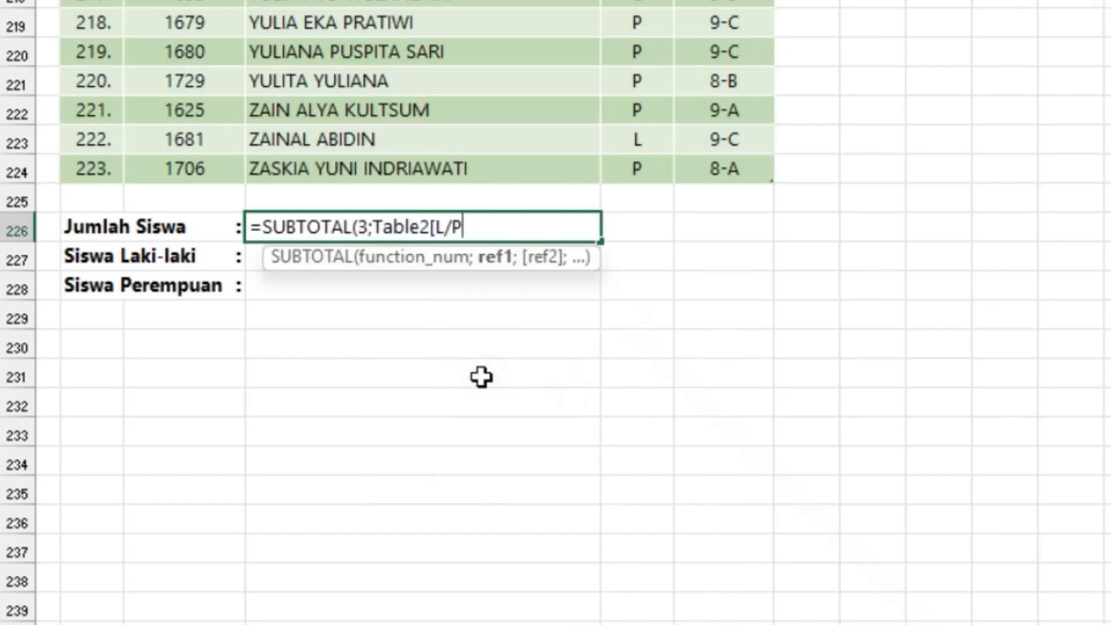
type("]")
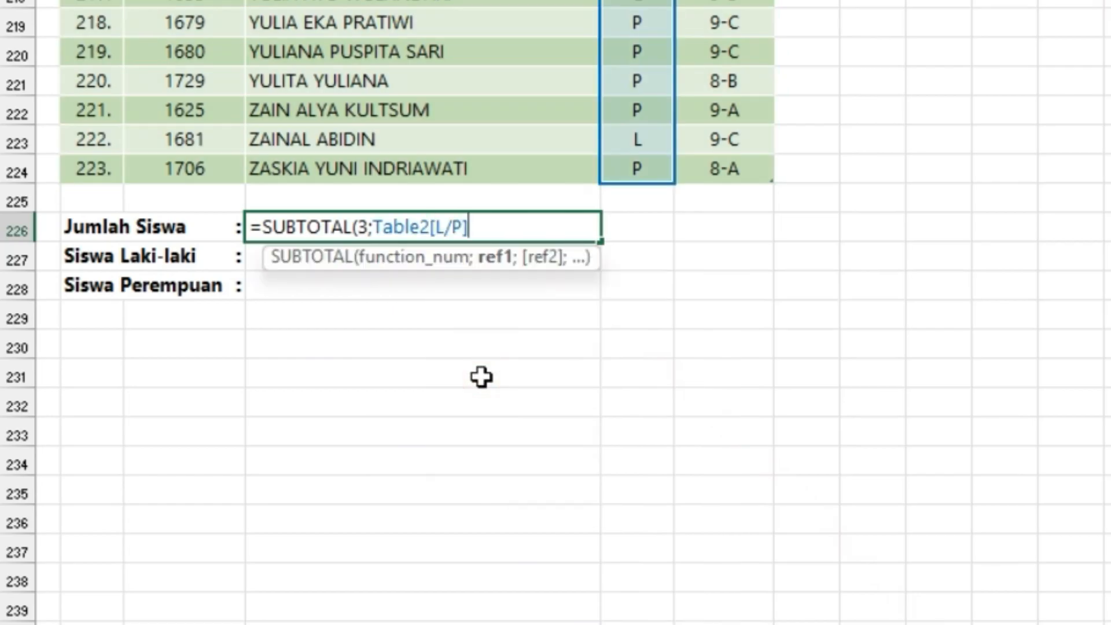
type(")")
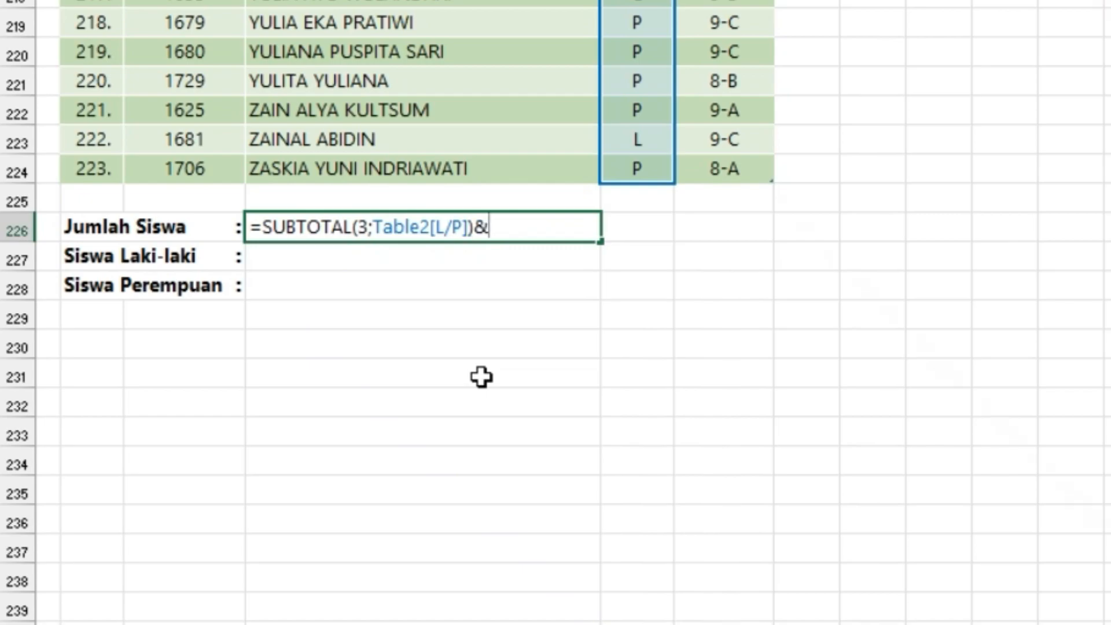
type("&\" Siswa")
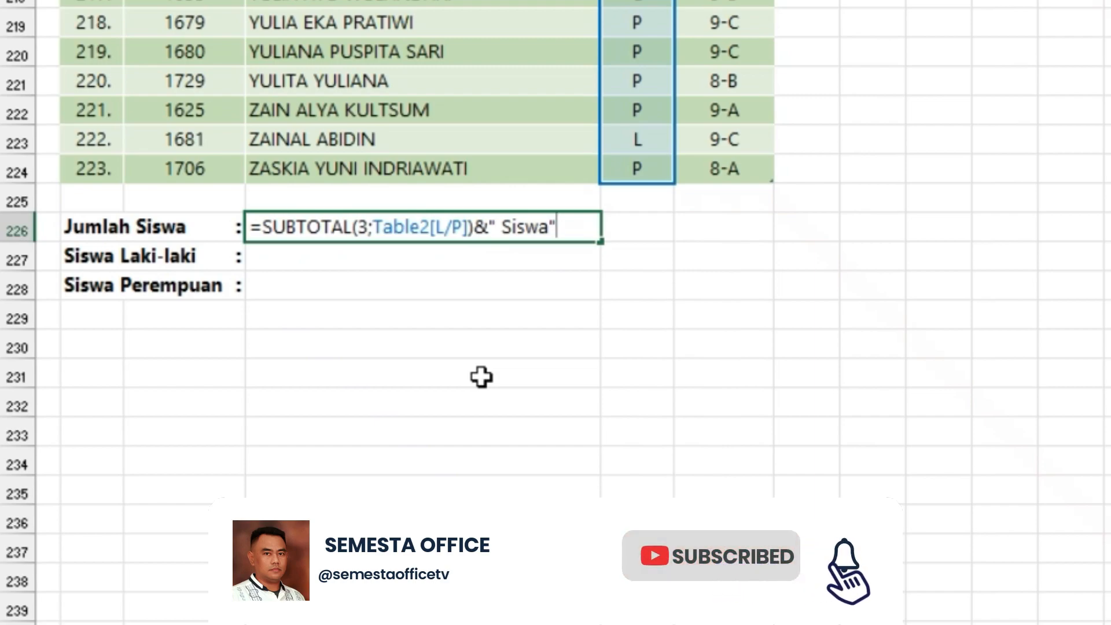
key("Return")
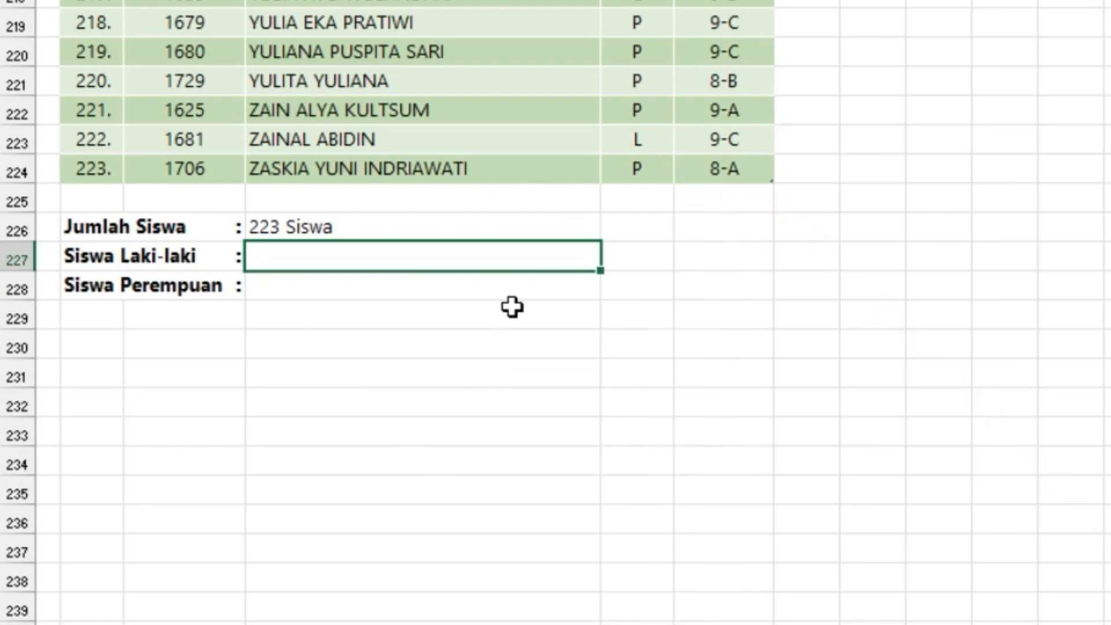
Step: Test the Jumlah Siswa total by filtering the KELAS slicer to 7-A, 7-B, 7-C and several grade 8 and 9 classes, and clear the filter
left_click(459, 227)
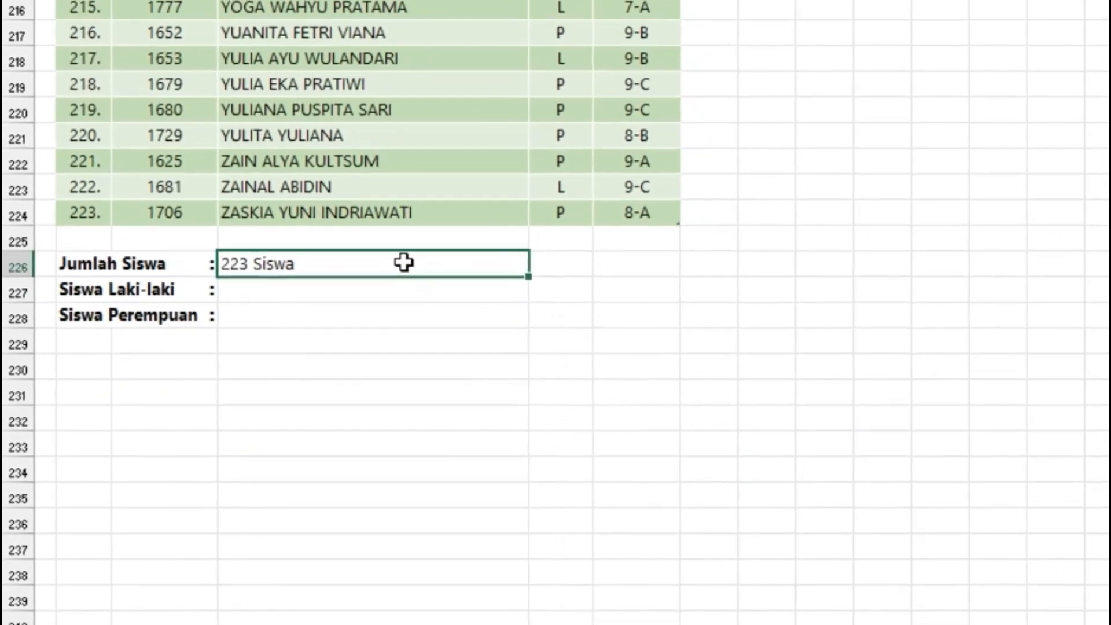
scroll(404, 262, "up", 15)
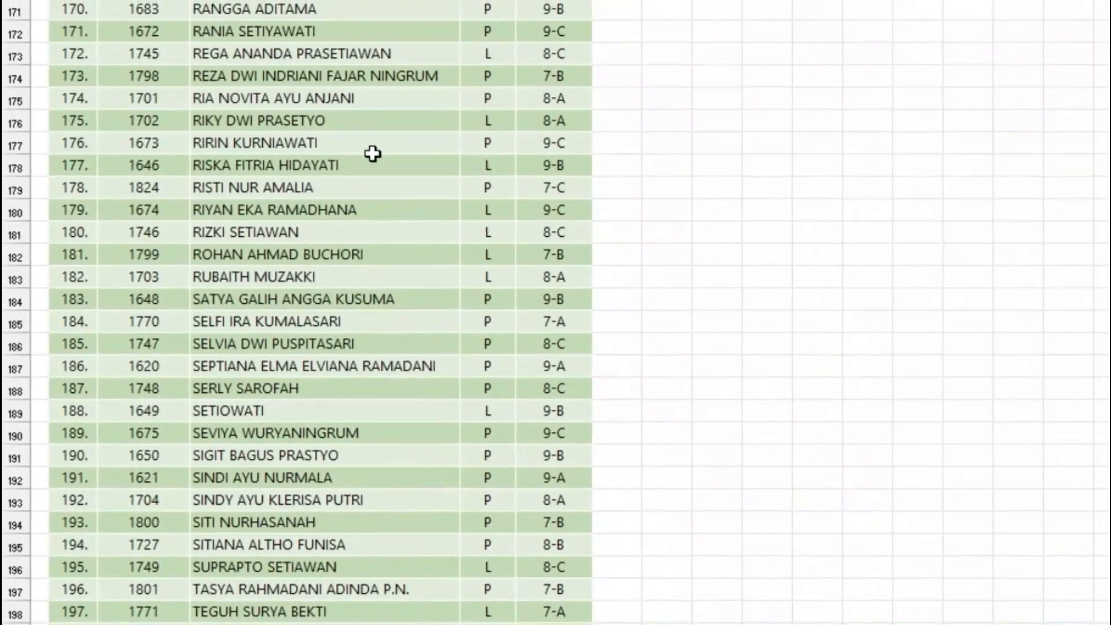
key("ctrl+Home")
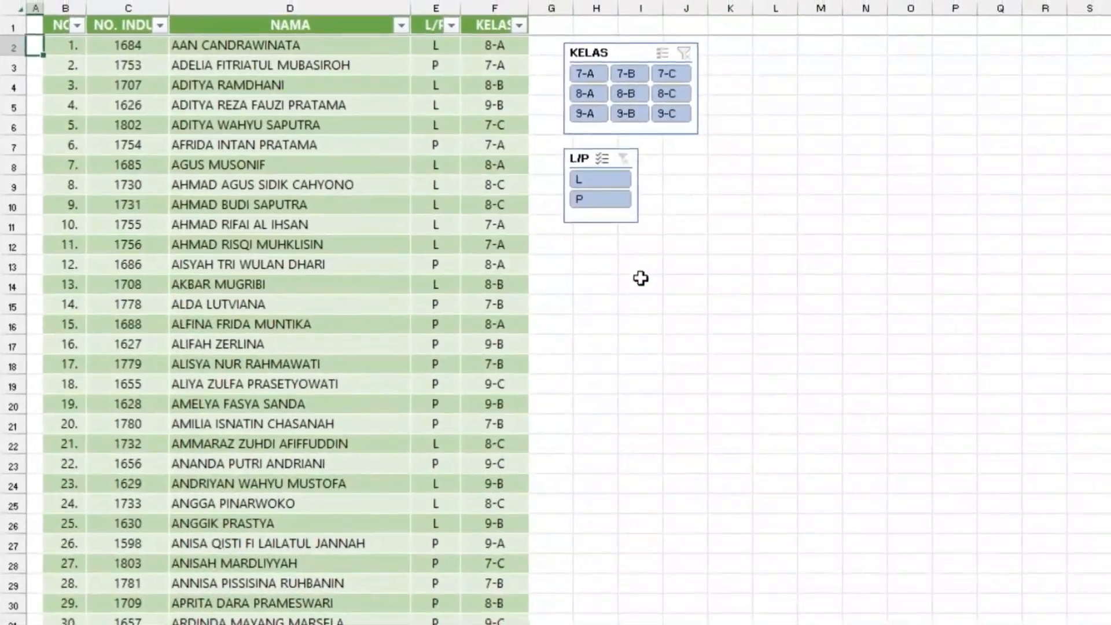
left_click(596, 76)
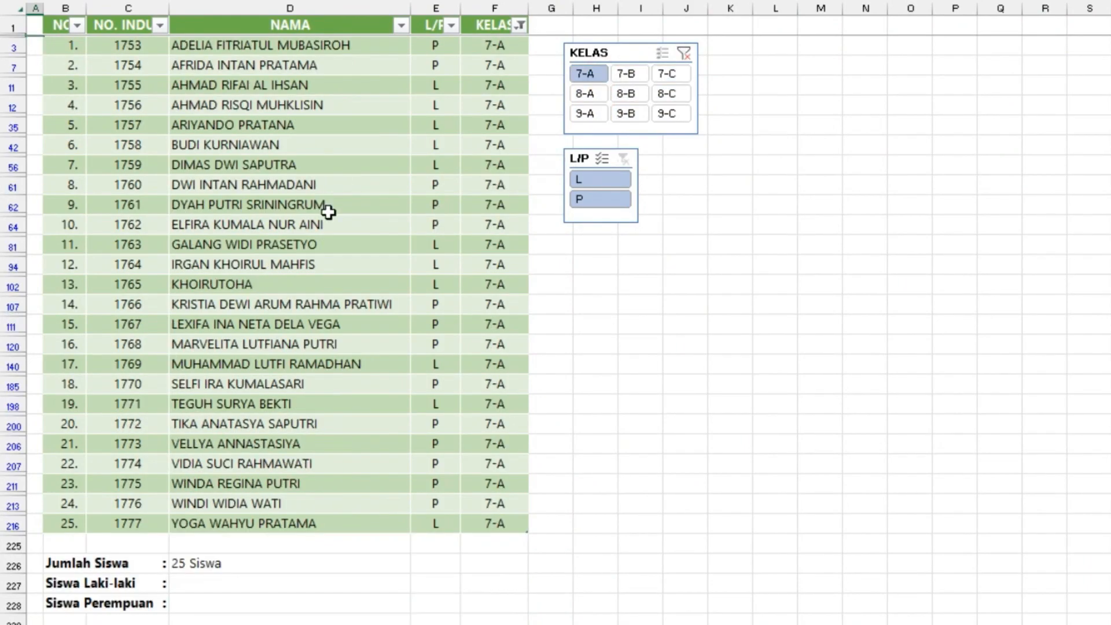
scroll(328, 212, "down", 1)
left_click(627, 54)
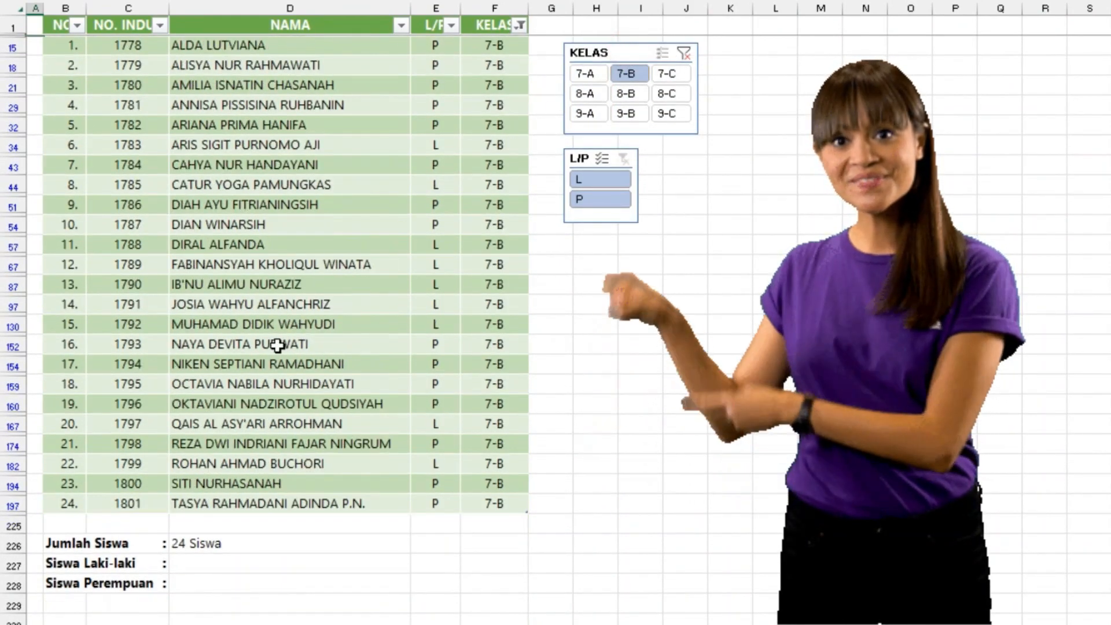
left_click(670, 73)
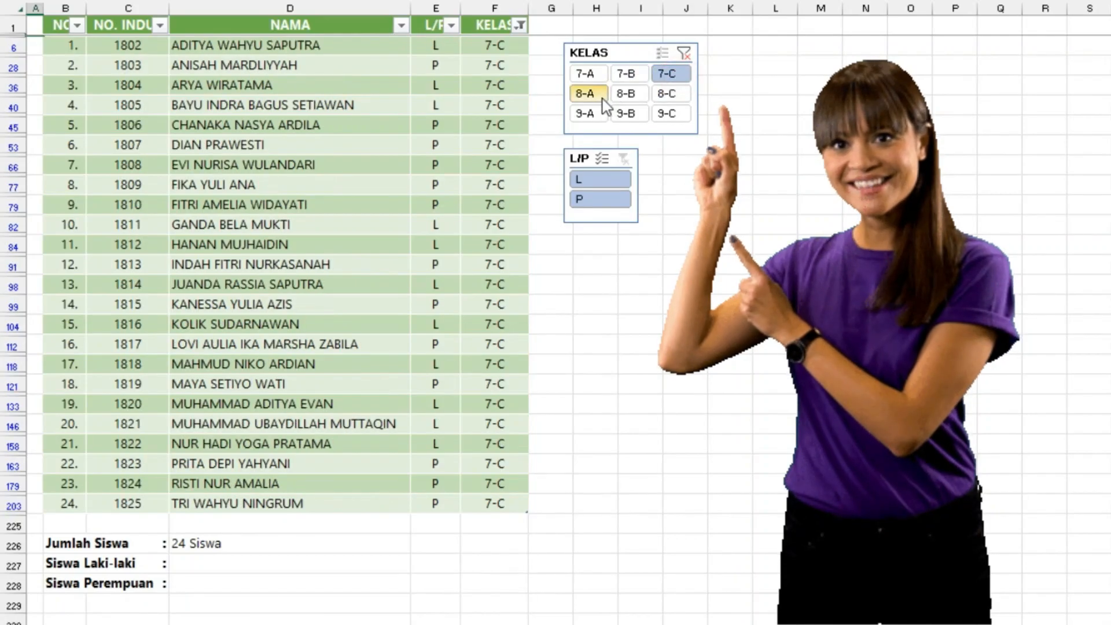
left_click(586, 93)
left_click(599, 119)
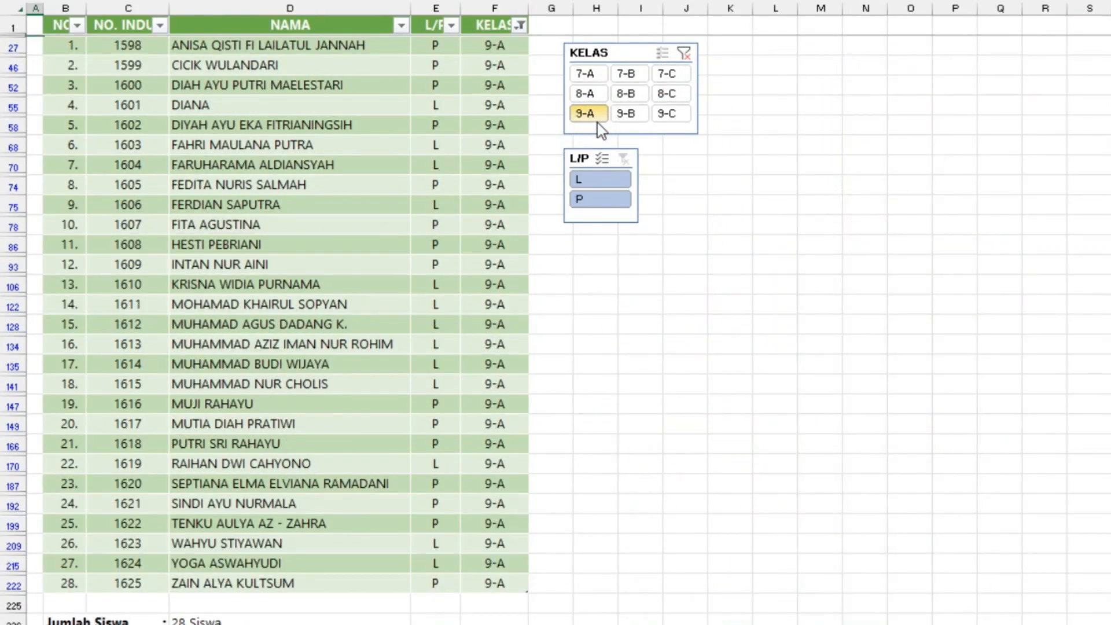
left_click(640, 116)
left_click(642, 95)
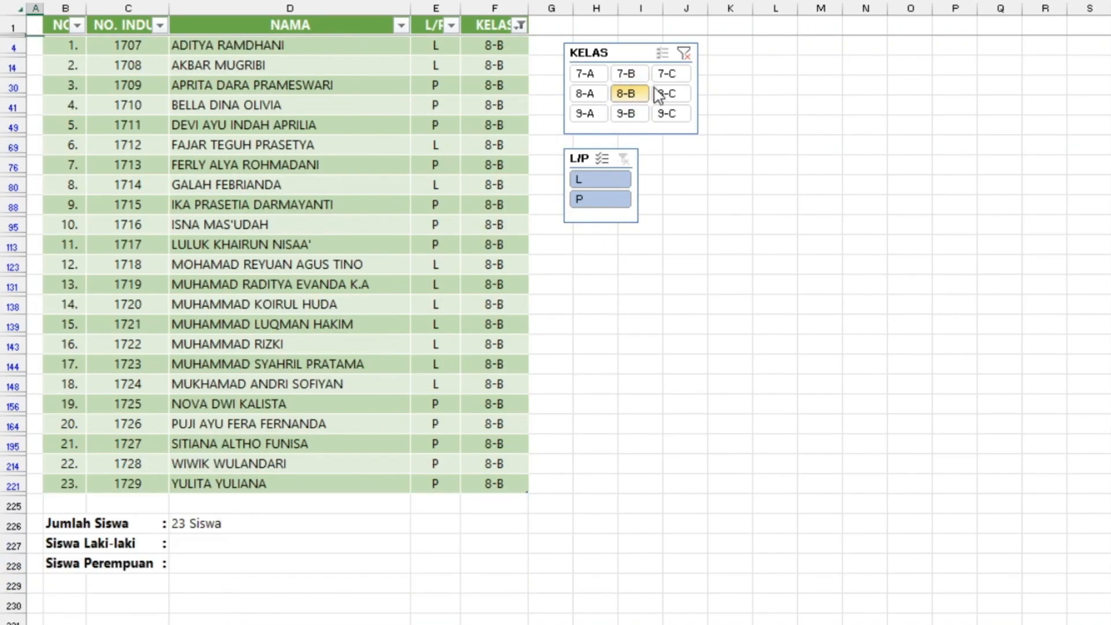
left_click(665, 89)
left_click(591, 75)
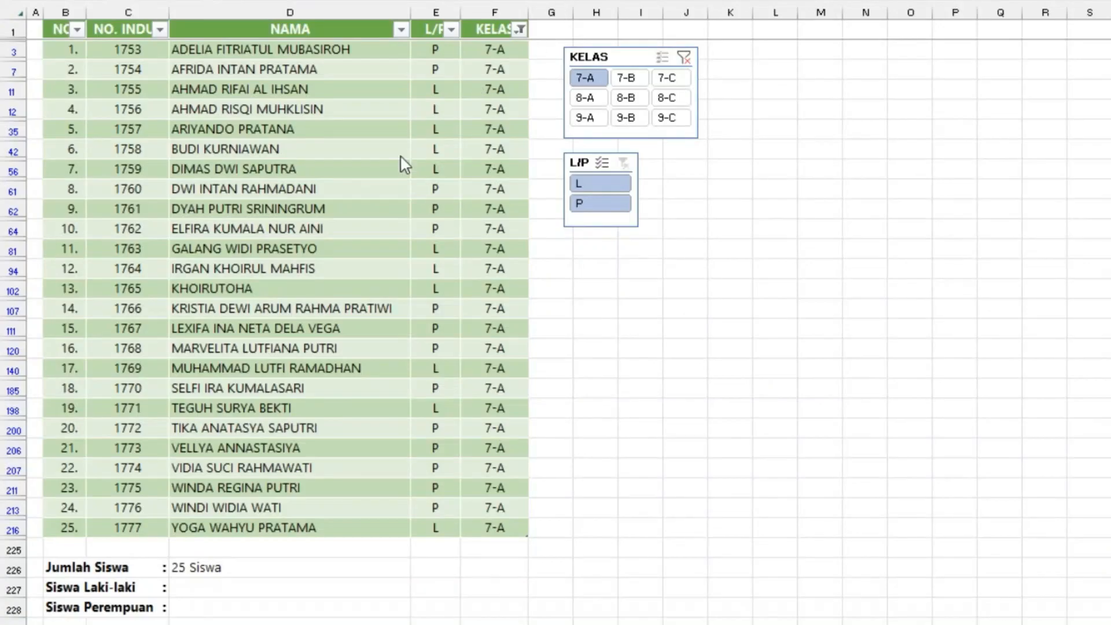
left_click(391, 158)
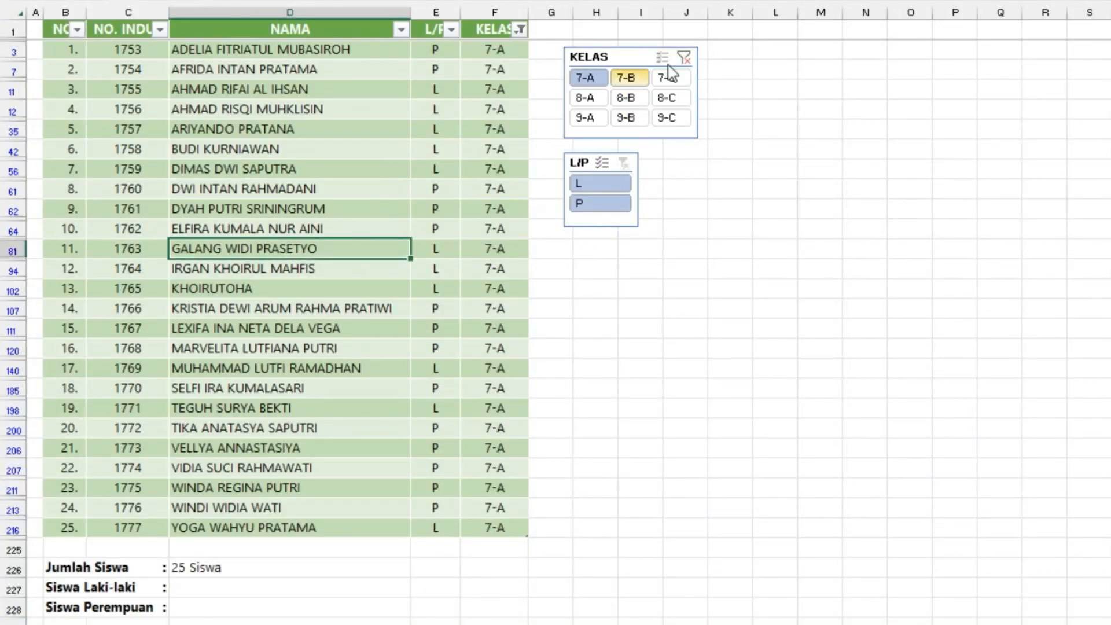
left_click(683, 57)
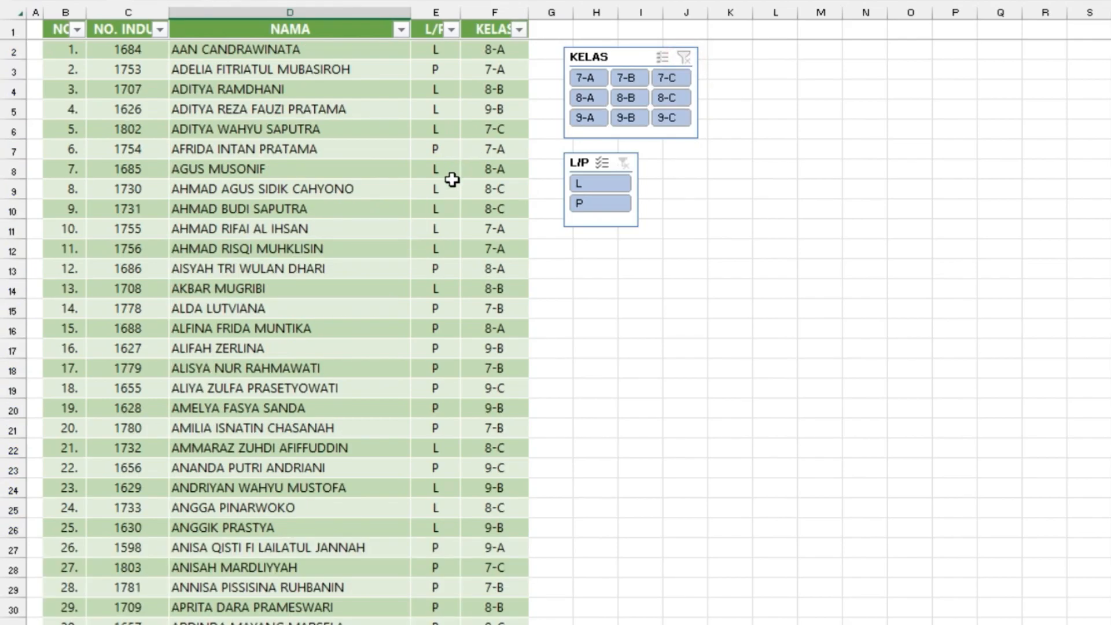
Step: In D227 beside Siswa Laki-laki, begin the formula =SUMPRODUCT(SUBTOTAL(3 with the COUNTA option
scroll(403, 228, "down", 20)
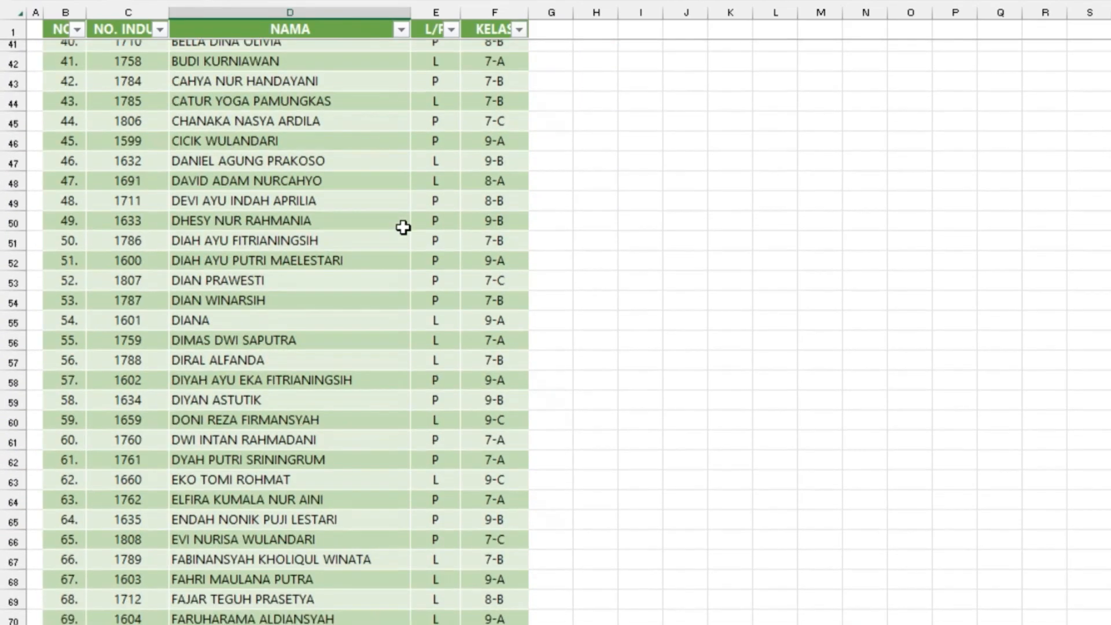
scroll(403, 227, "down", 20)
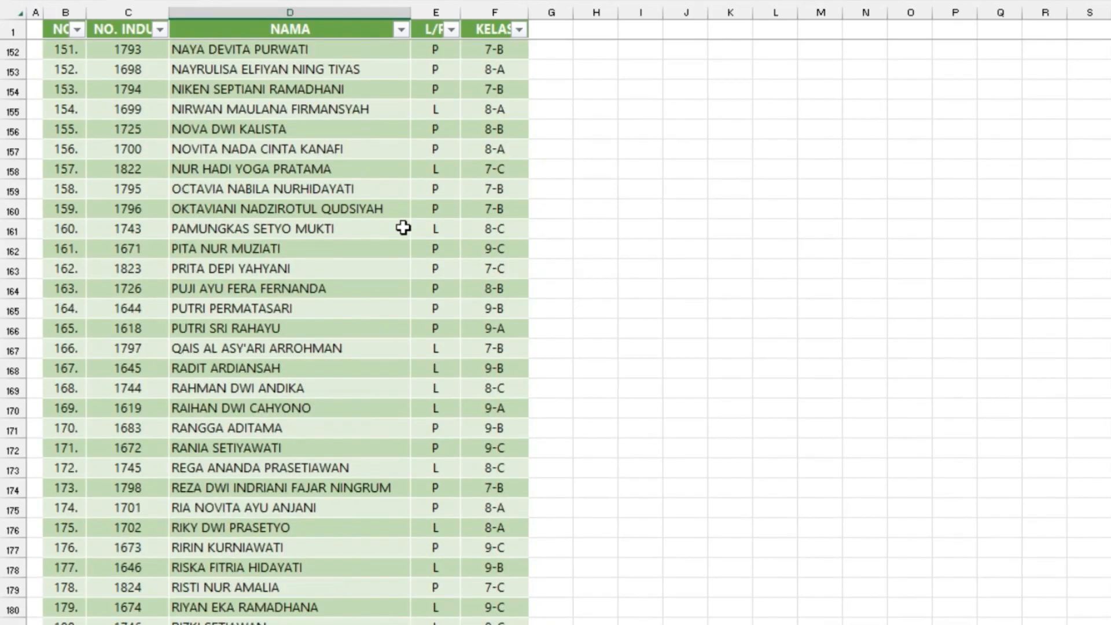
scroll(404, 227, "down", 10)
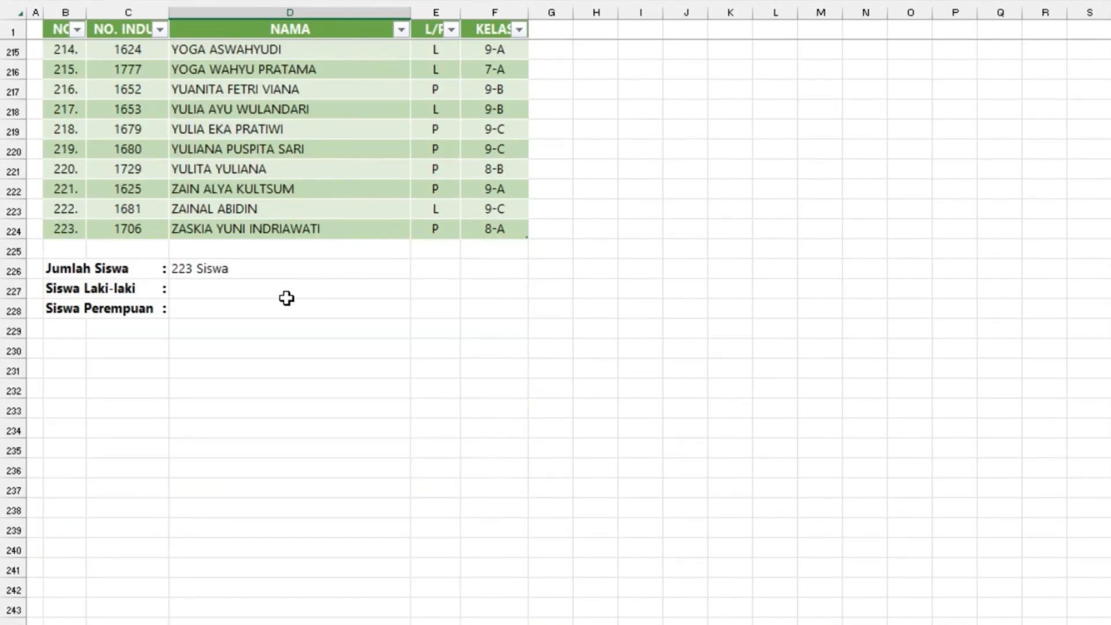
left_click(289, 294)
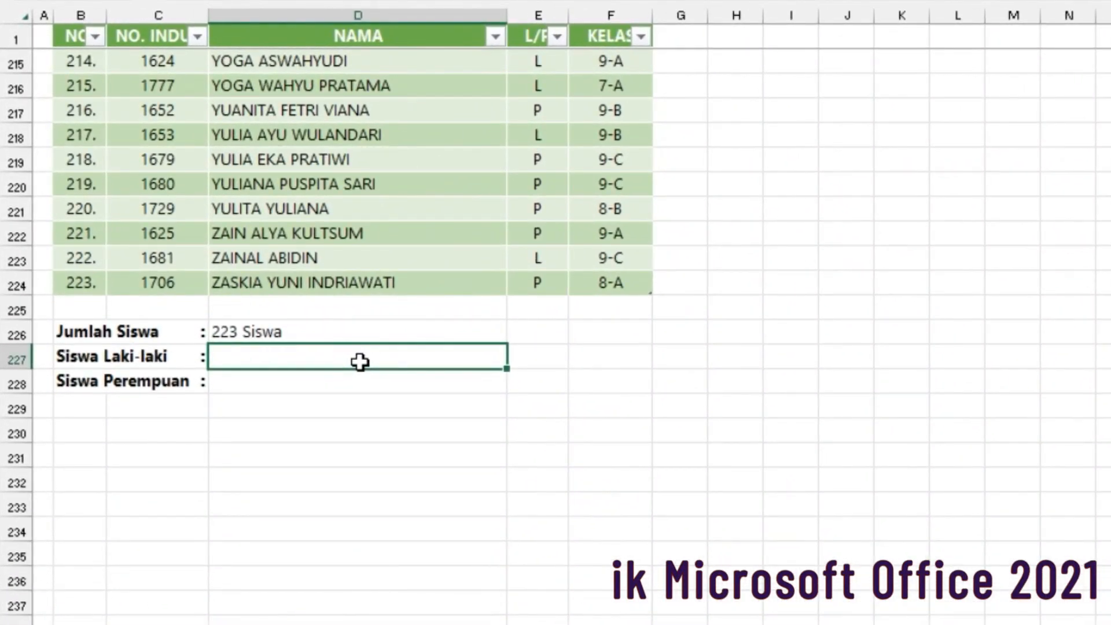
type("=SUMP")
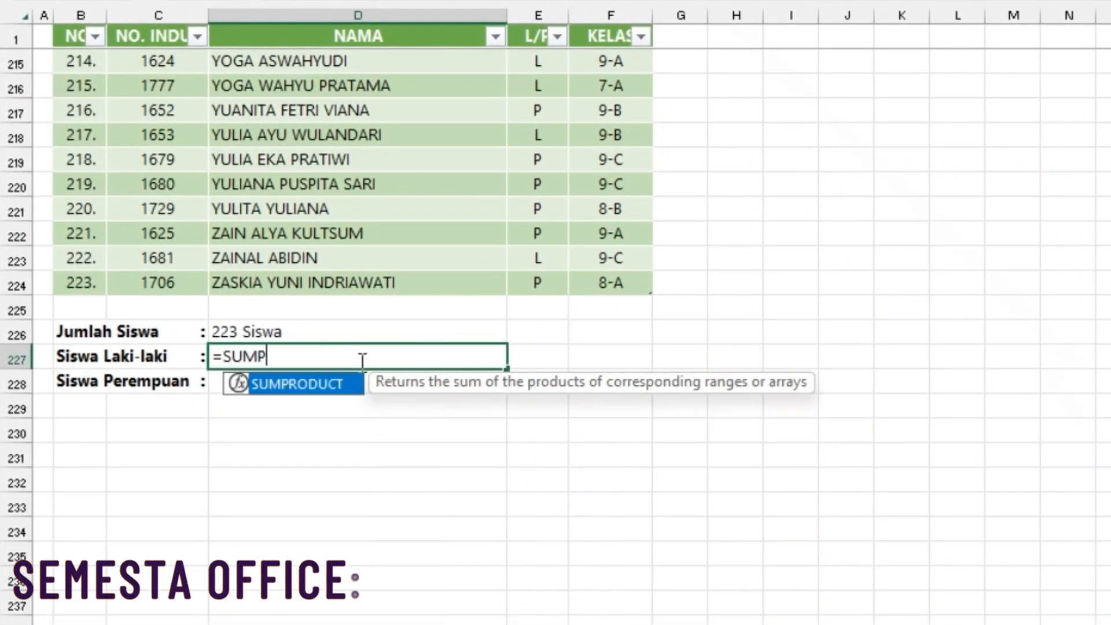
double_click(330, 382)
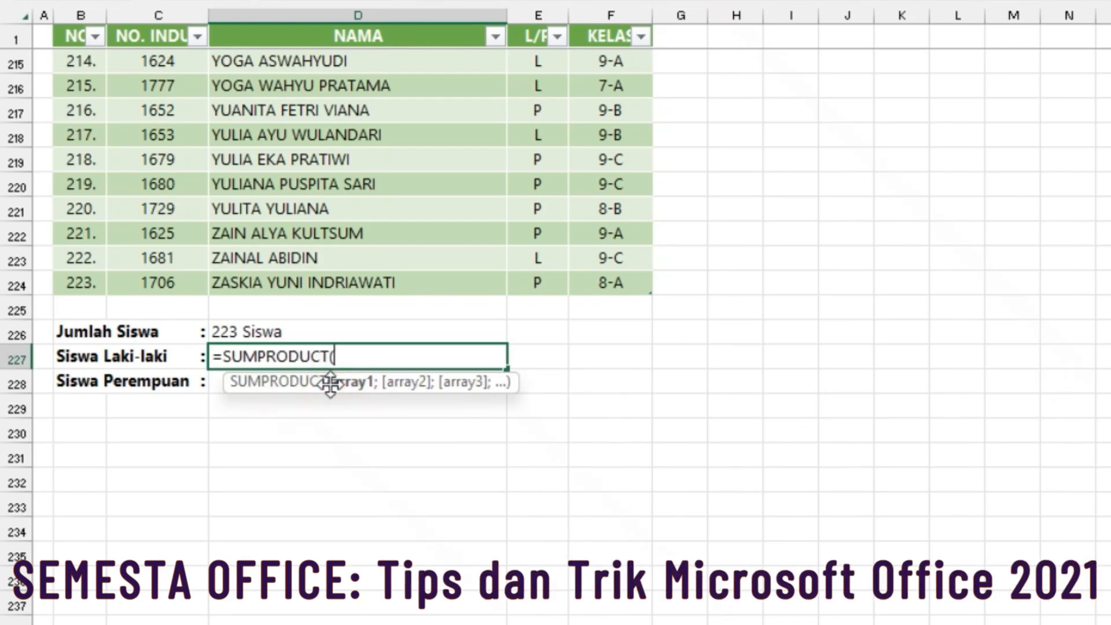
type("SUBT")
double_click(386, 409)
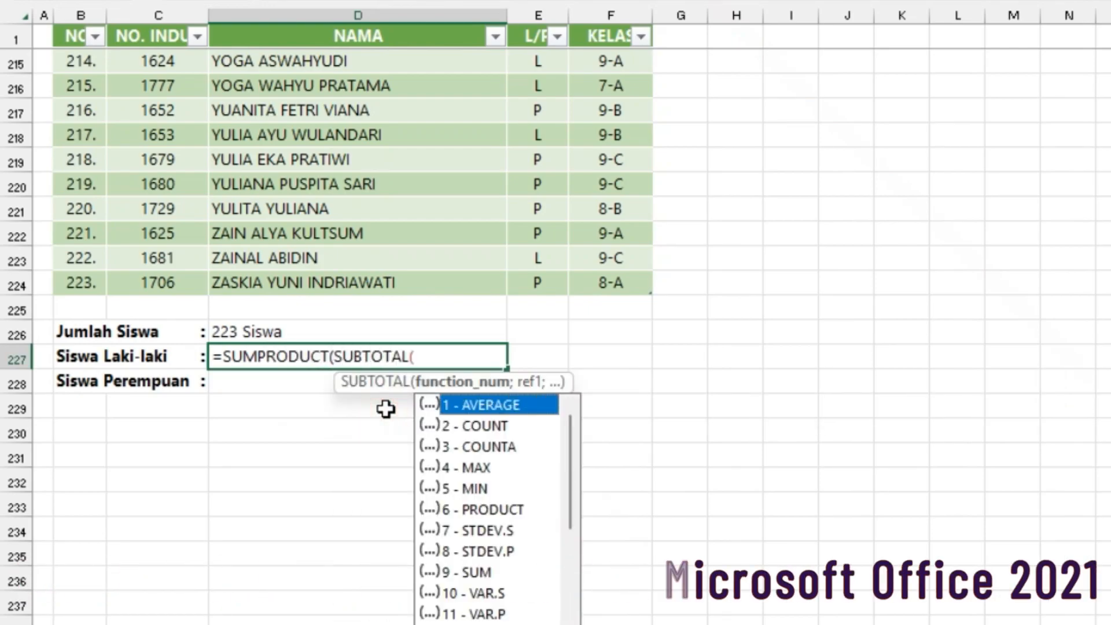
left_click(484, 454)
double_click(484, 453)
Step: Continue the D227 formula with ;OFFSET(Table2[L/P]; so the L/P column is the OFFSET reference
type(";OFF")
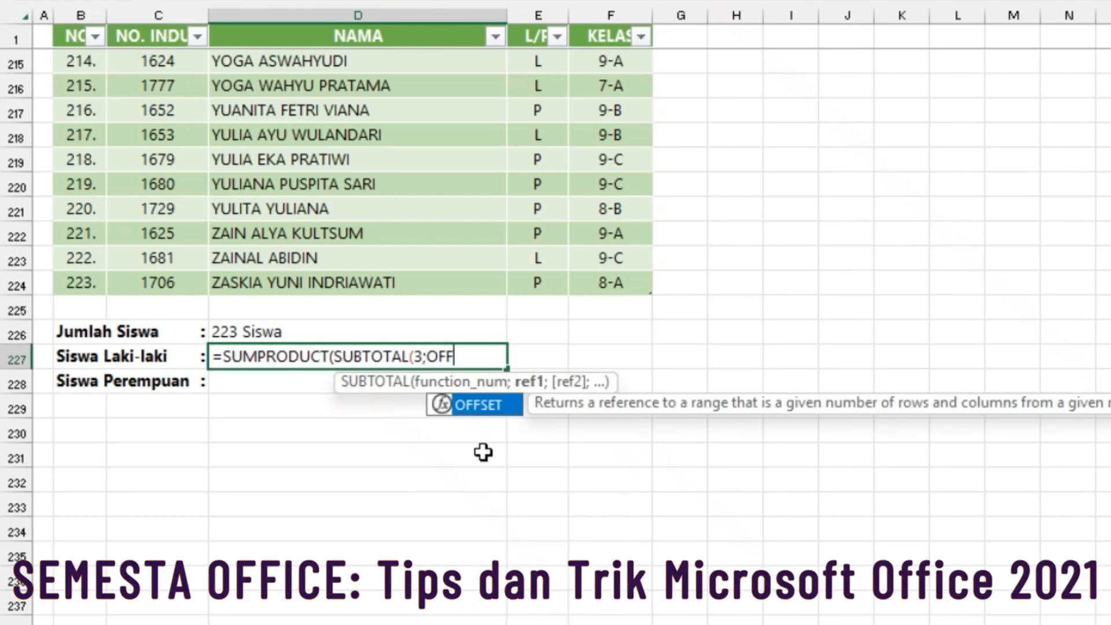
double_click(501, 400)
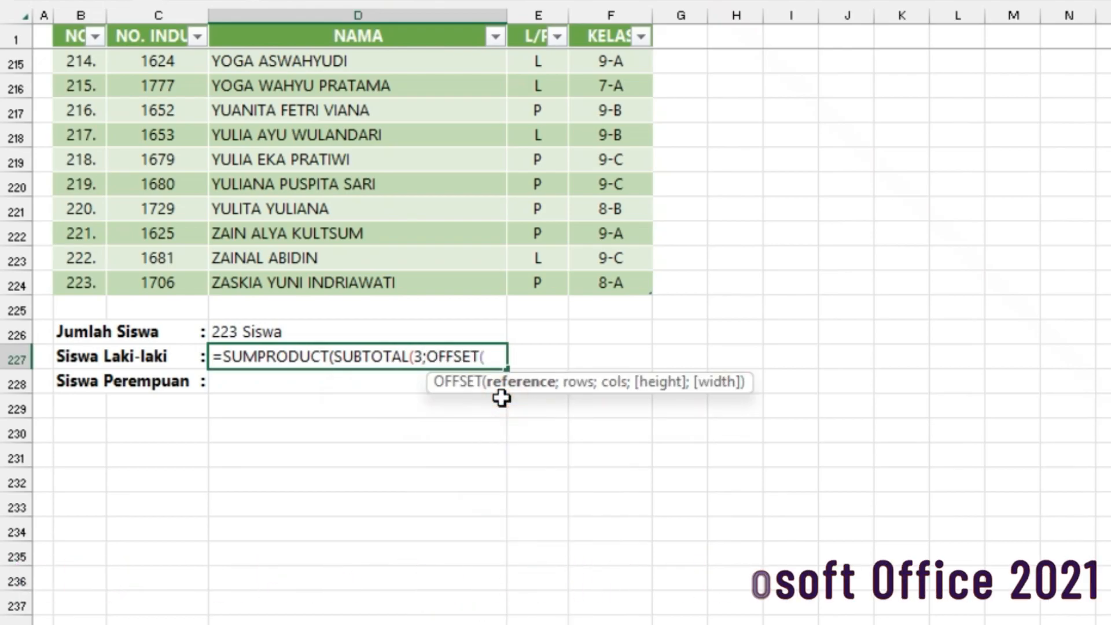
type("Table2[")
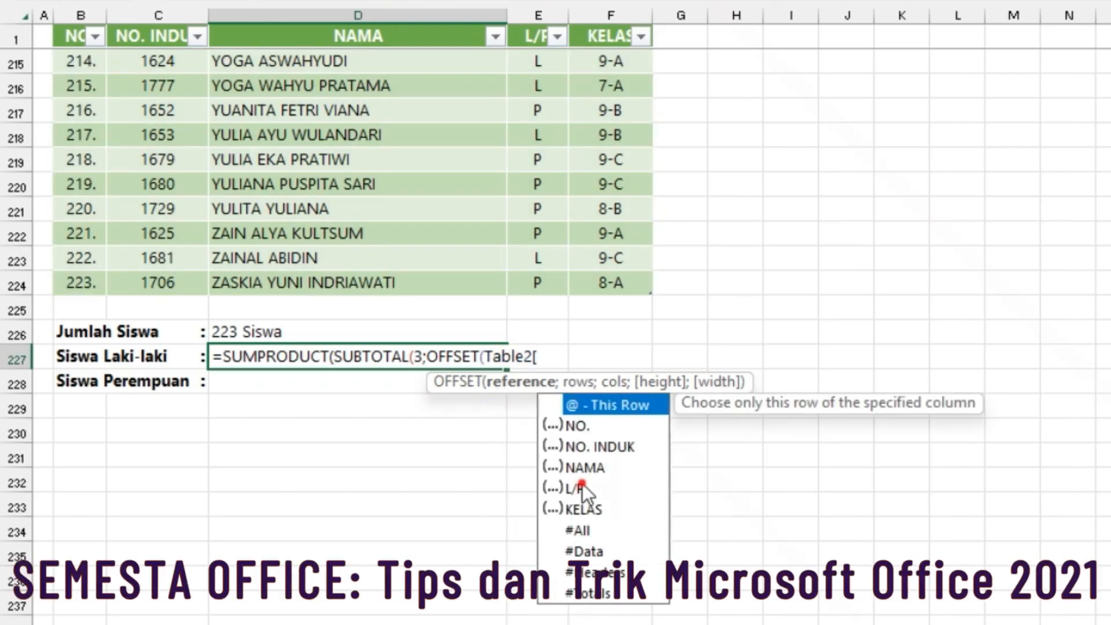
double_click(580, 488)
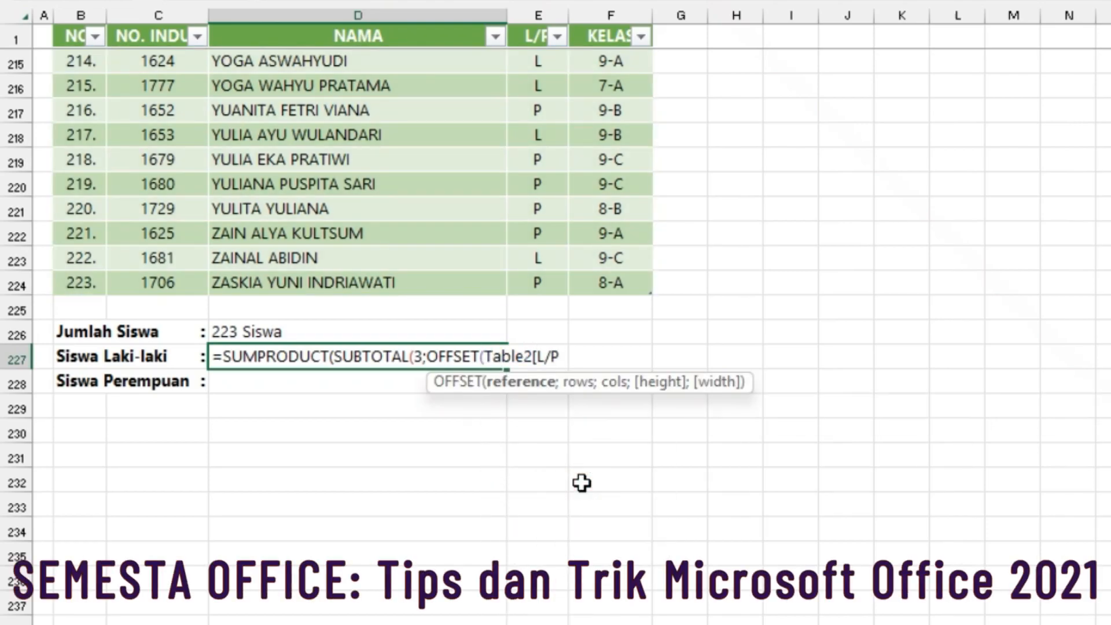
type("]")
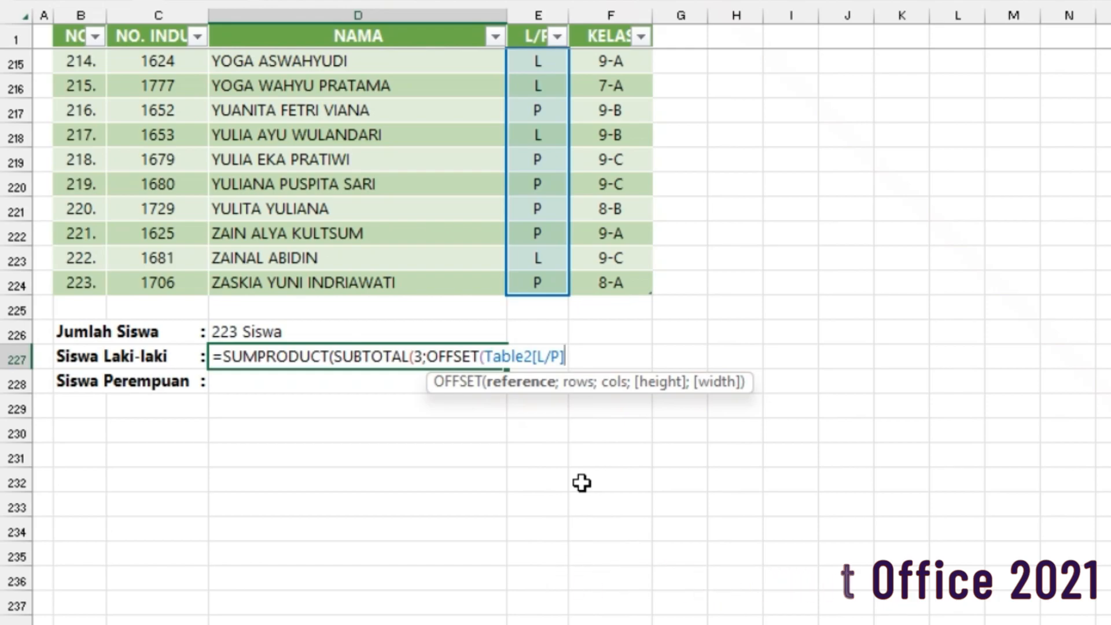
type(";")
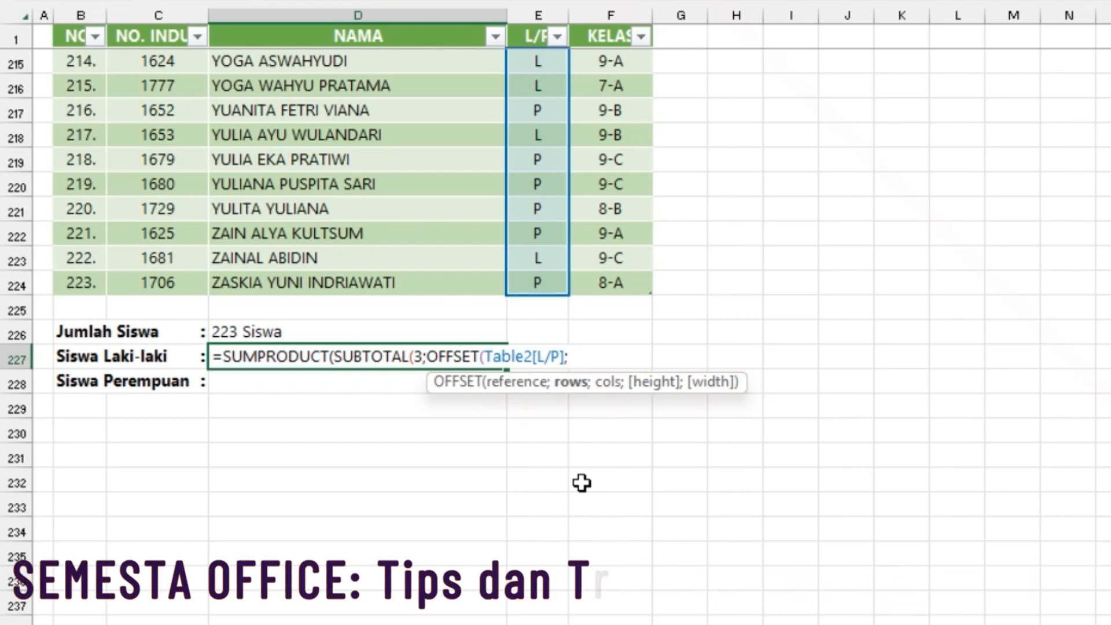
Step: Start the OFFSET rows argument in D227 with ROW(Table2[L/P])-
type("ROW(")
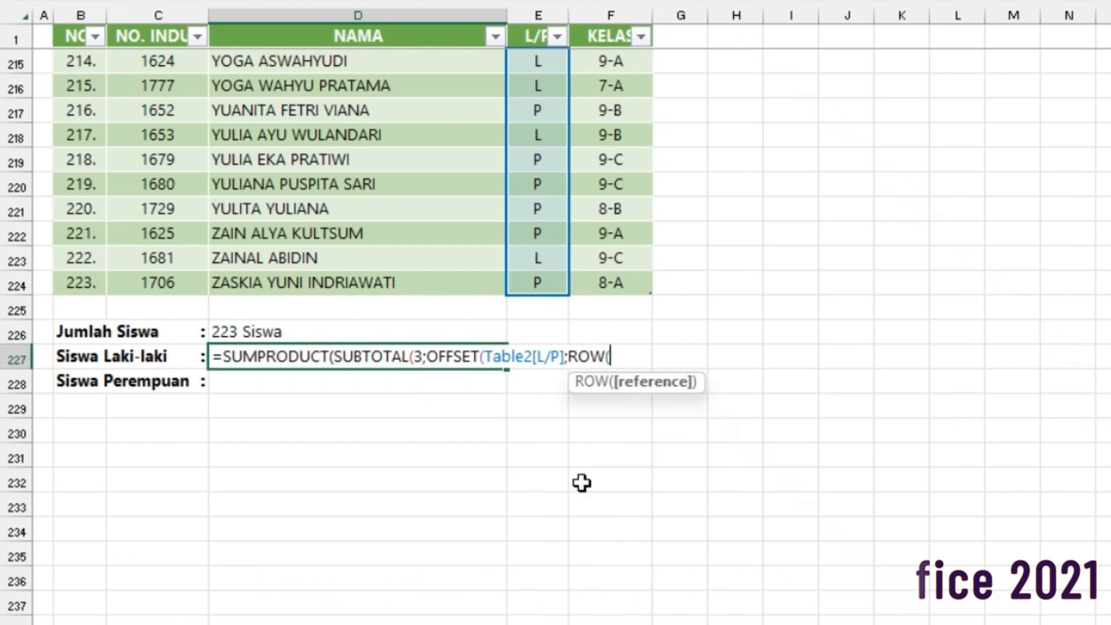
type("Table2[")
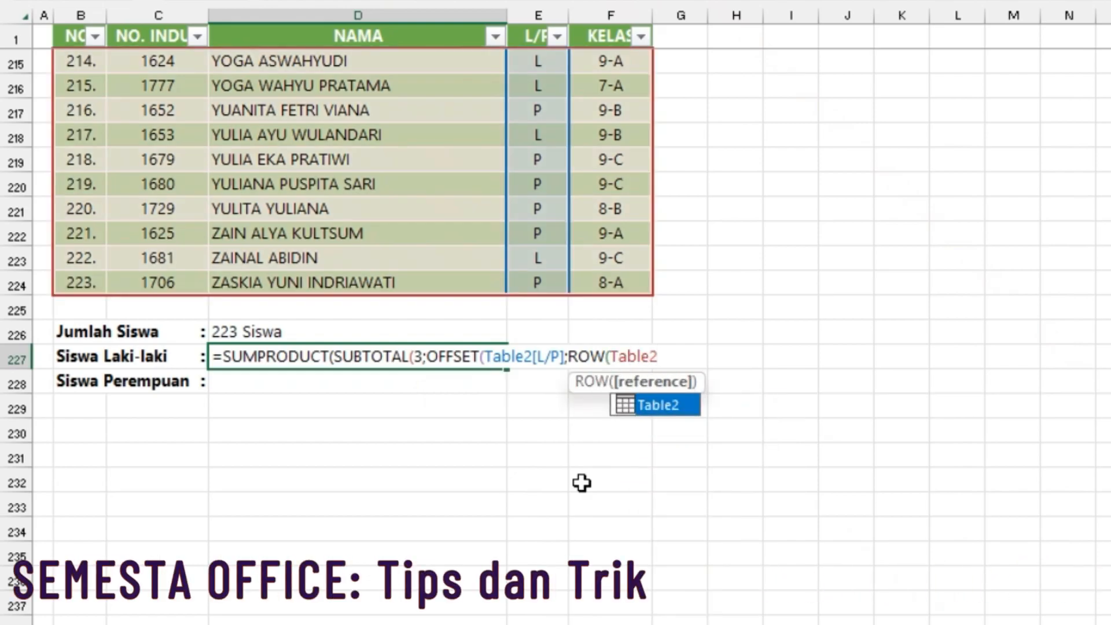
double_click(709, 488)
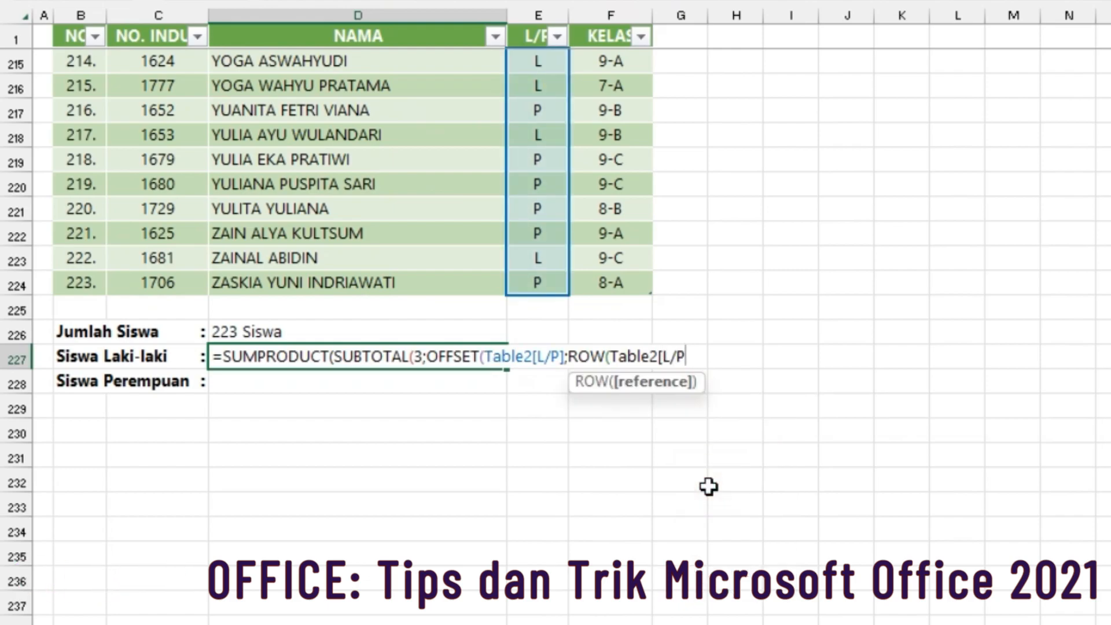
type("]")
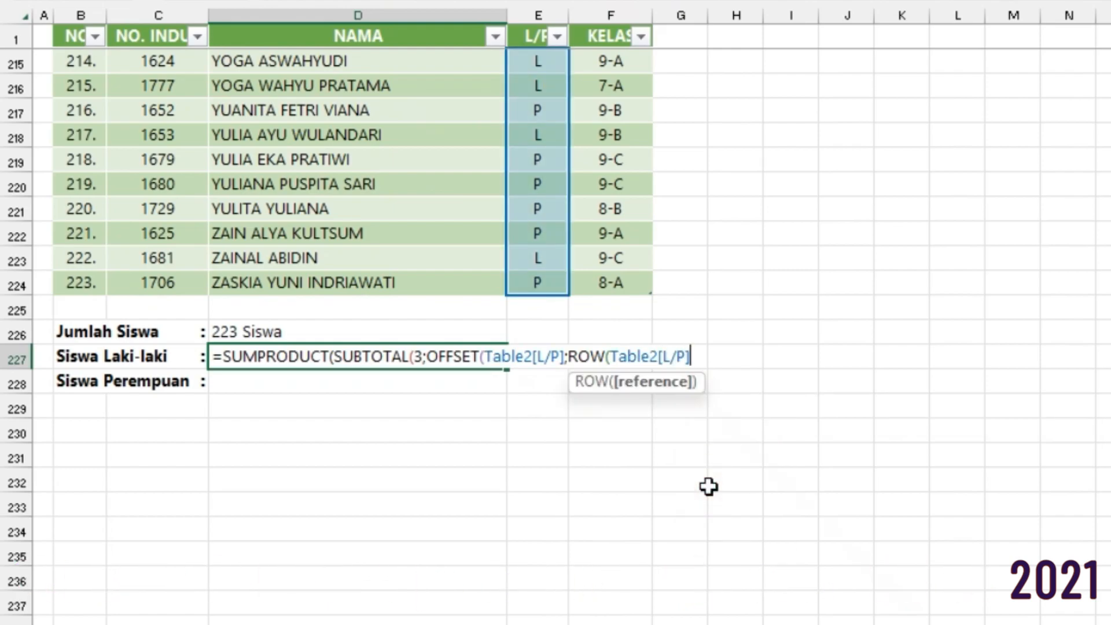
type(")")
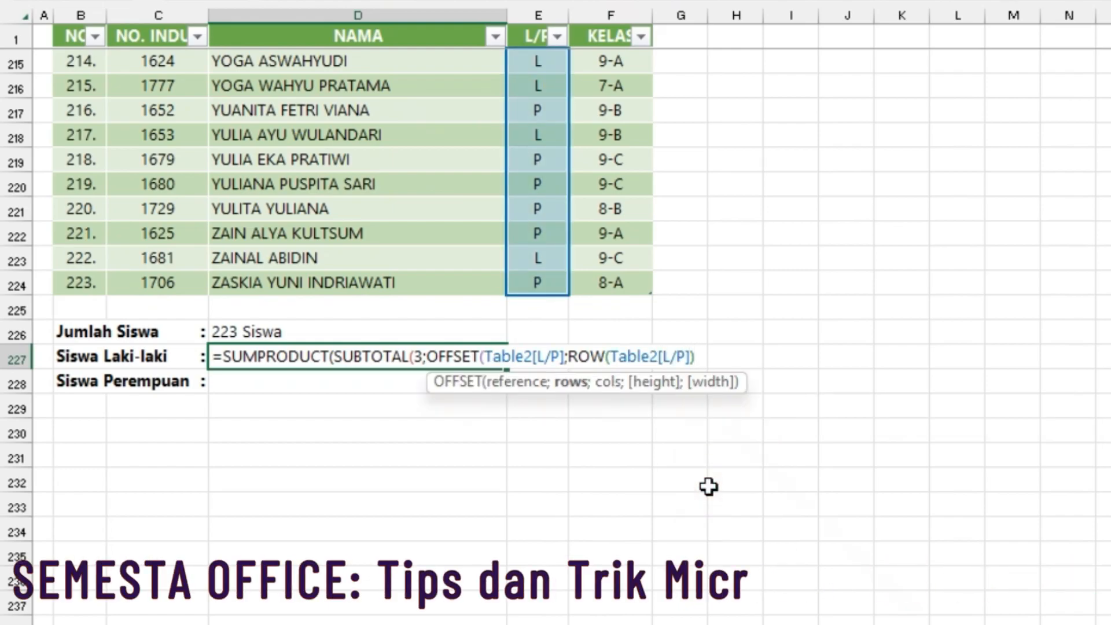
type("-")
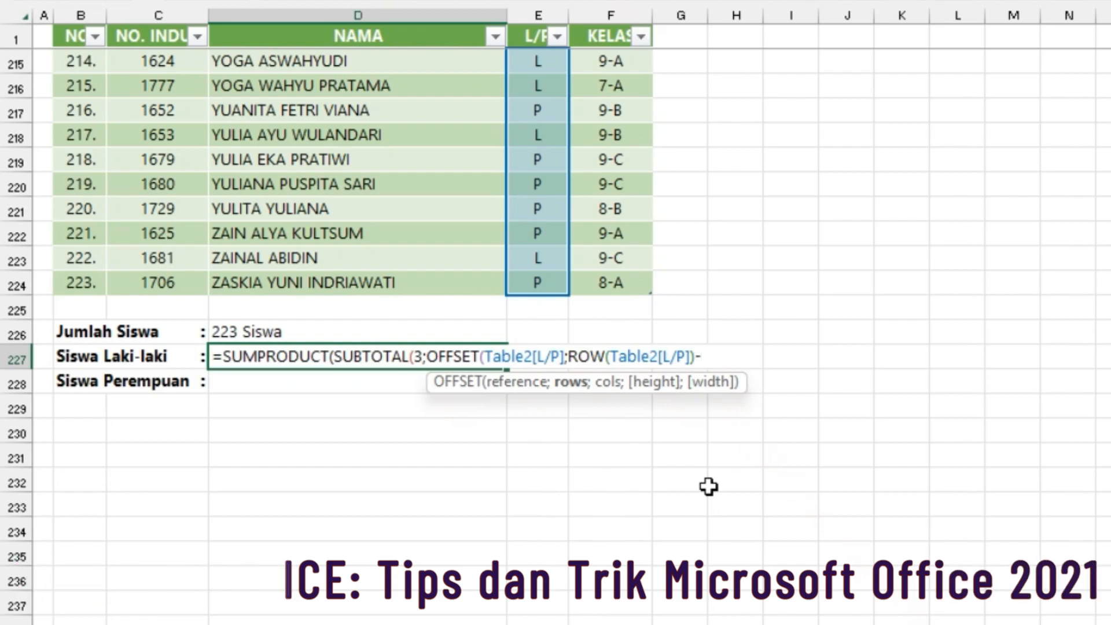
Step: Complete the OFFSET and SUBTOTAL part of the D227 formula with MIN(ROW(Table2[L/P]));;1))*
type("MIN(")
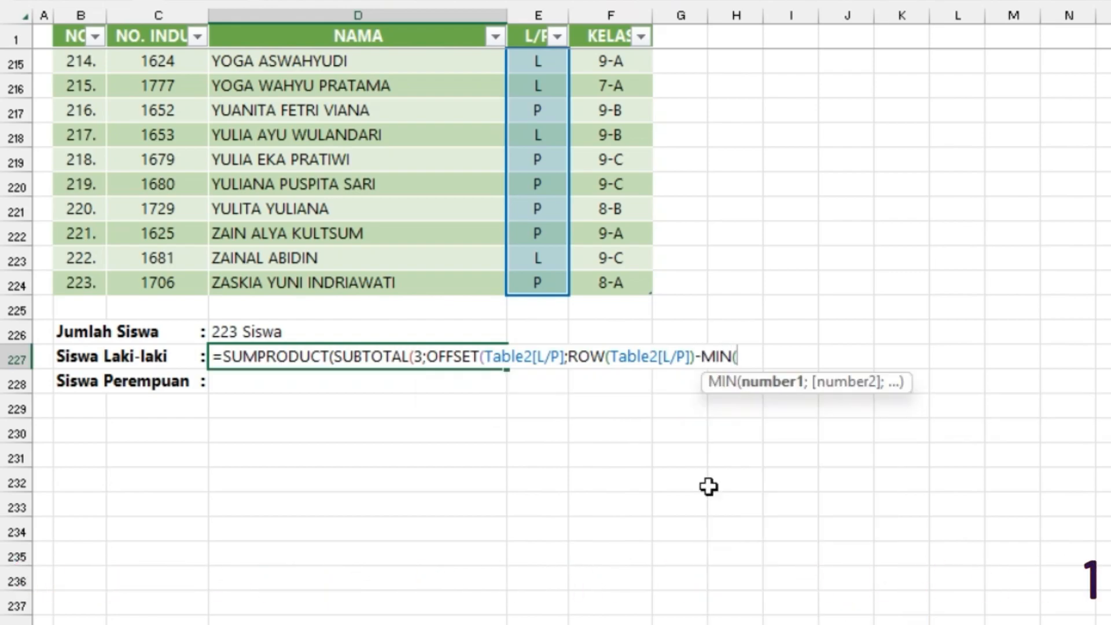
type("ROW(")
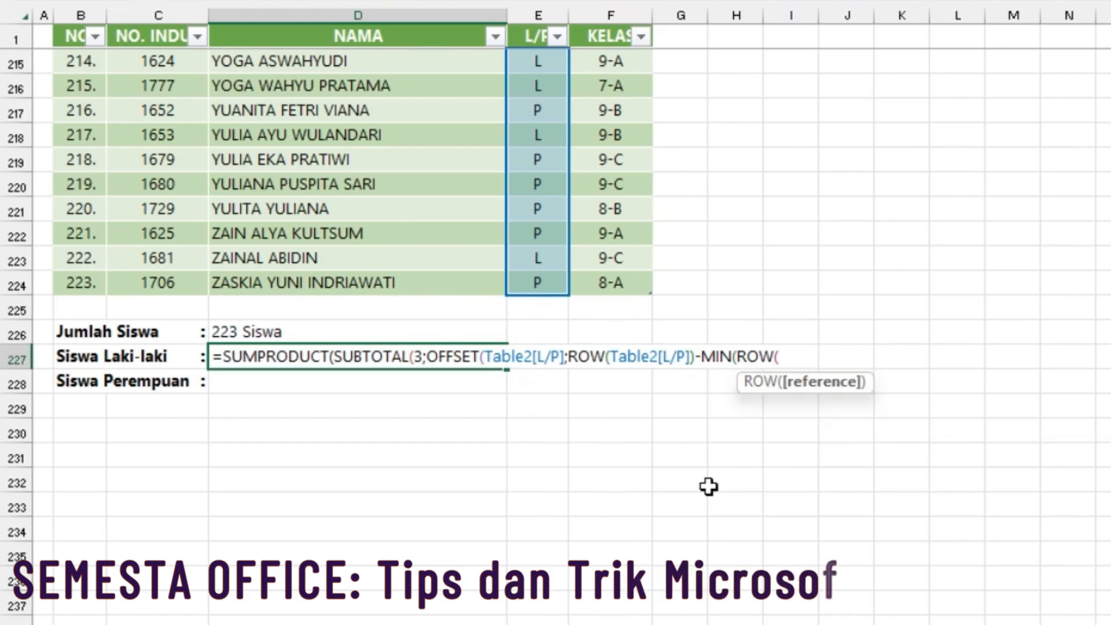
left_click(798, 355)
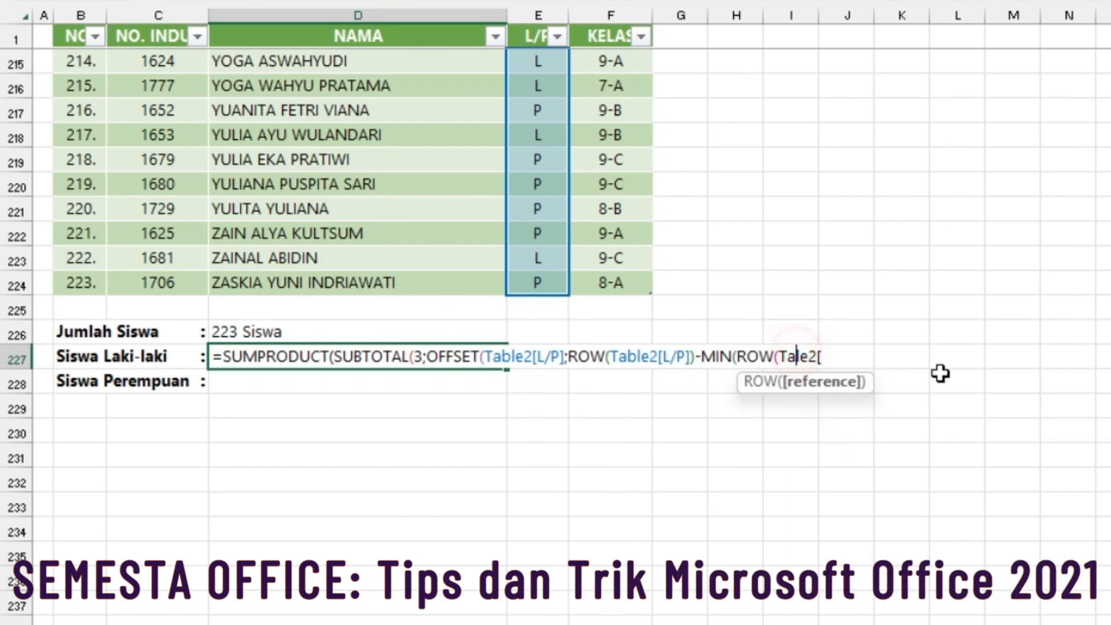
type("ble2[")
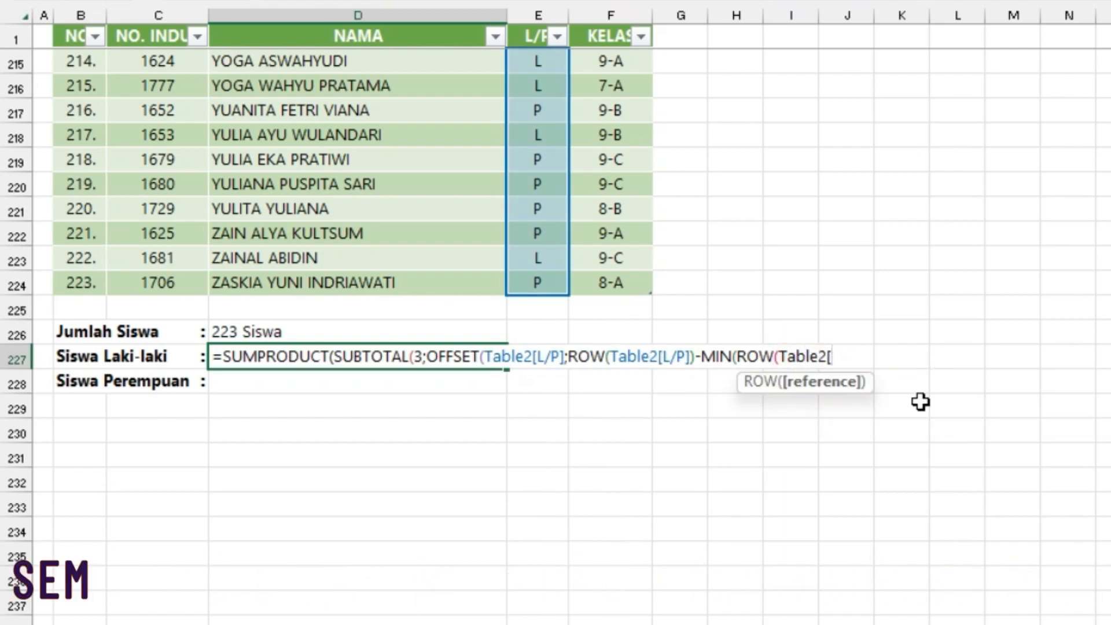
type("L")
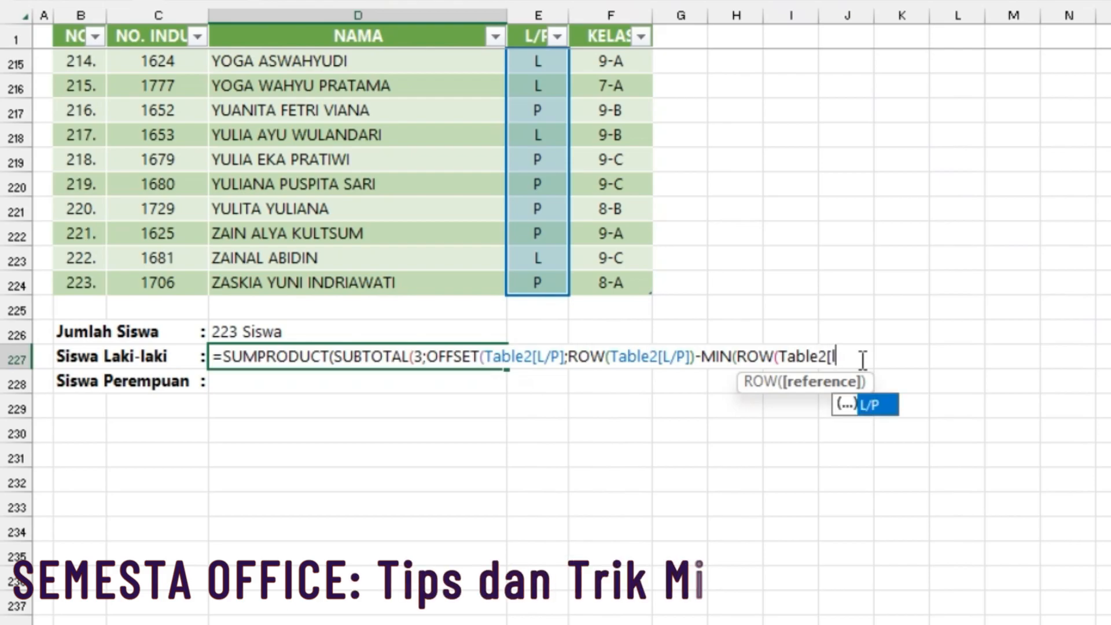
double_click(882, 407)
type("]")
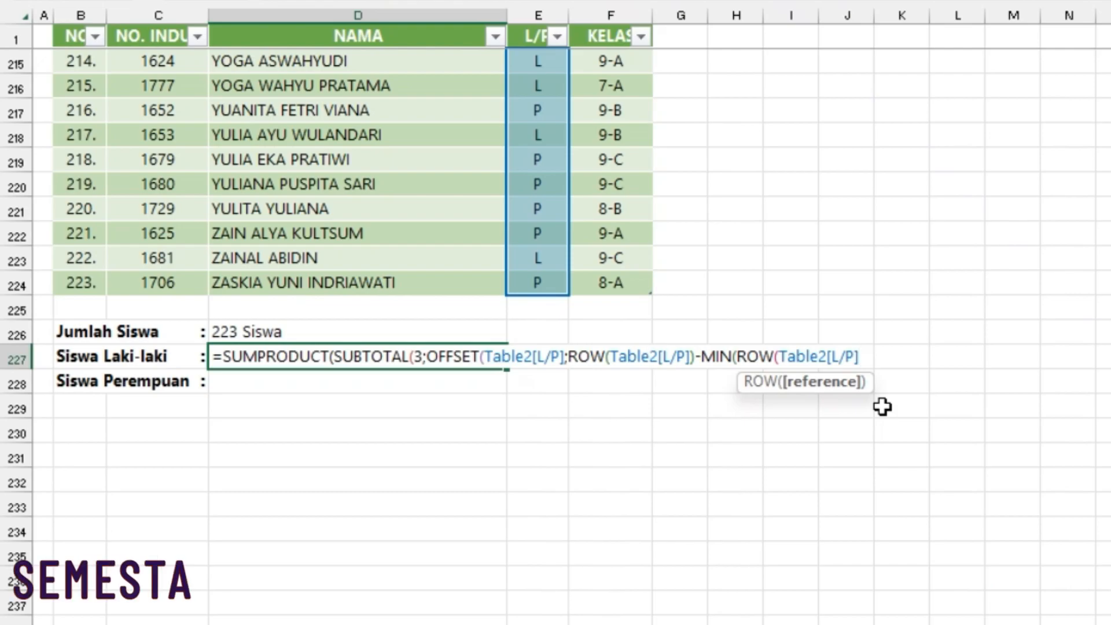
type("));;")
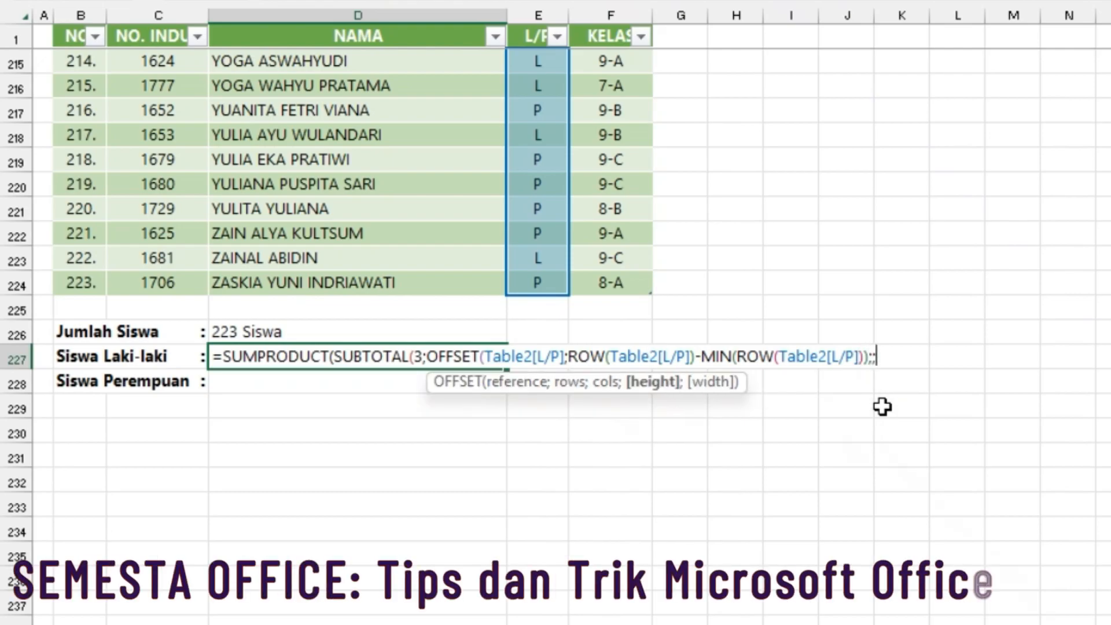
type("1))*")
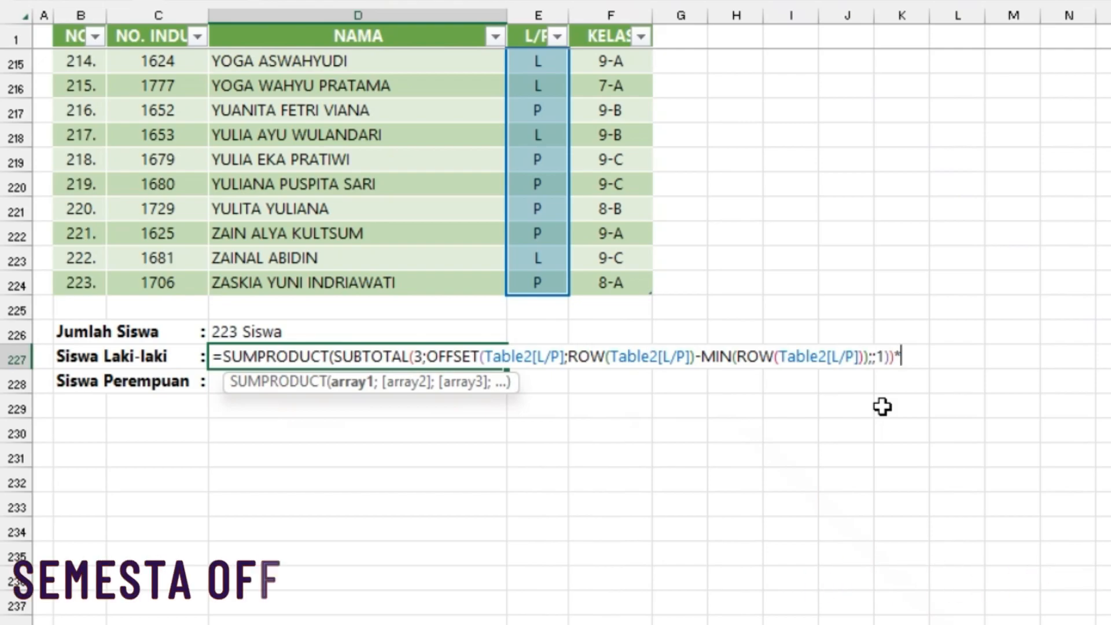
Step: Finish the Siswa Laki-laki formula with the male criterion (Table2[L/P]="L"))&" Siswa" and enter it
type("(Table2[")
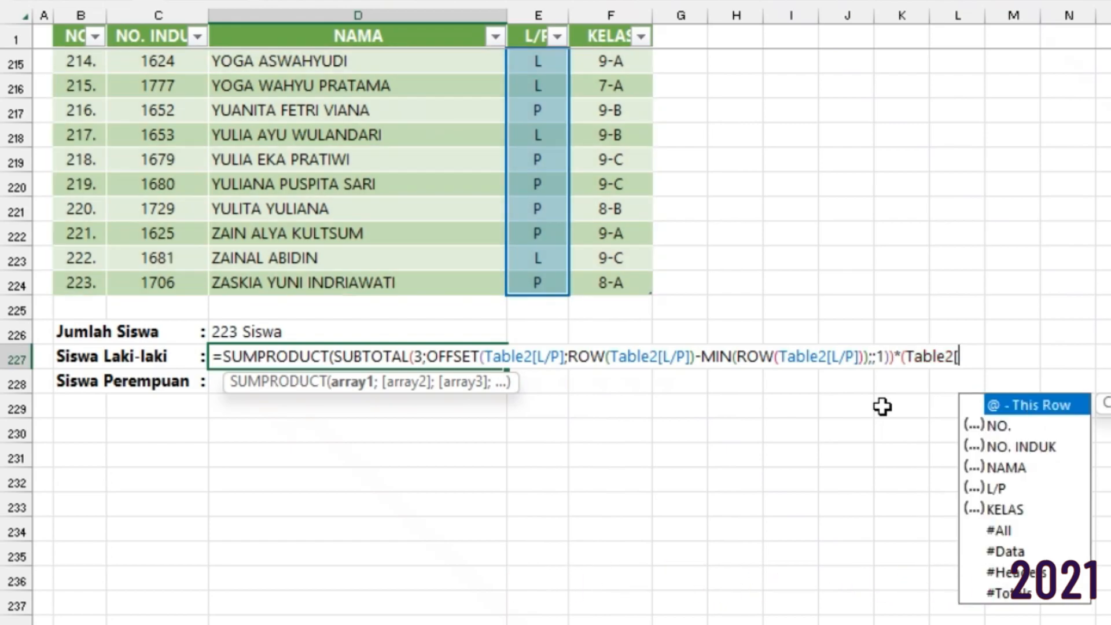
double_click(1004, 490)
type("]")
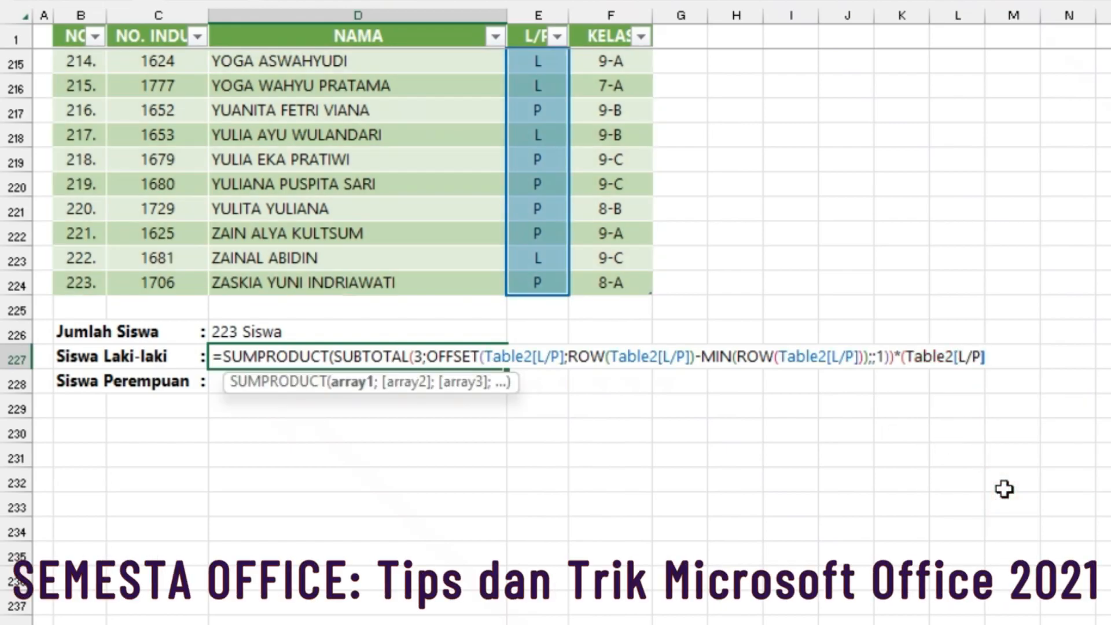
type("=")
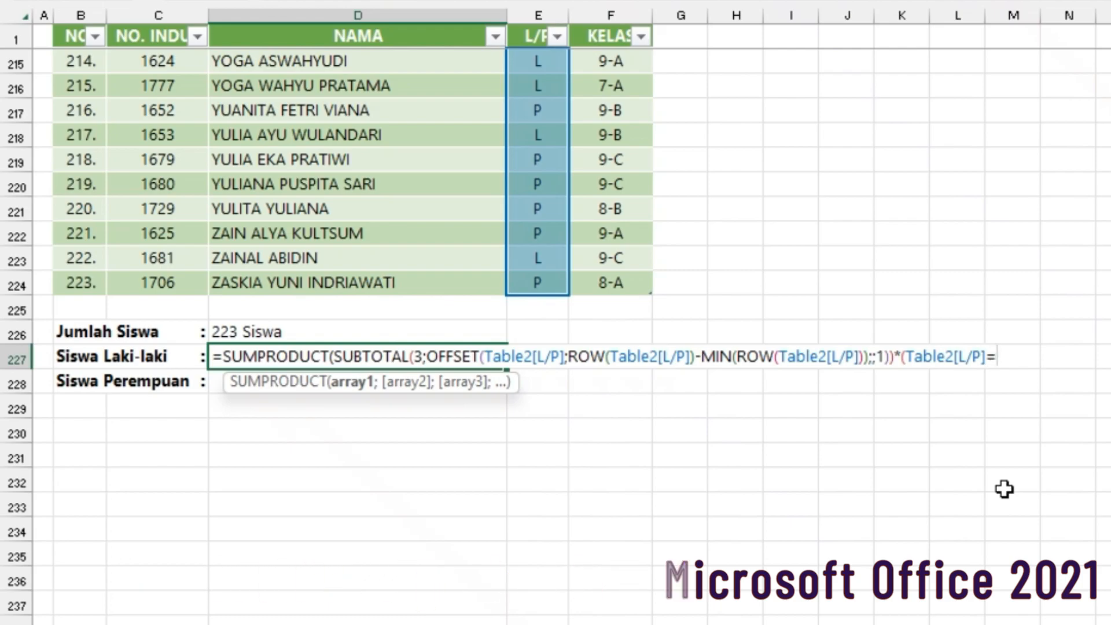
type("\"L ")
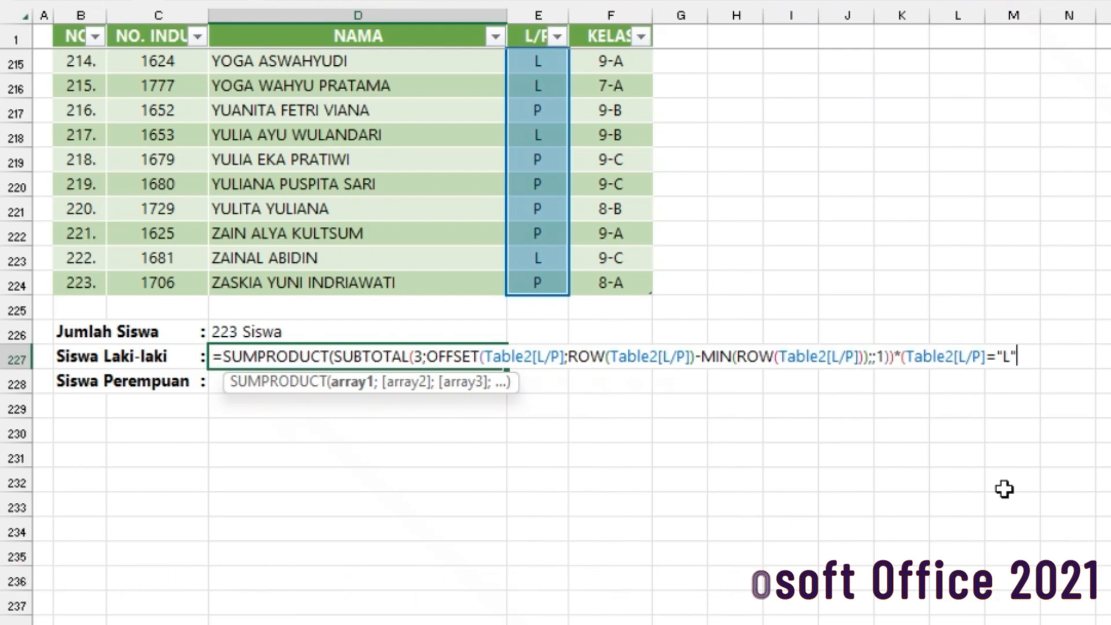
type("))&\" Siswa\"")
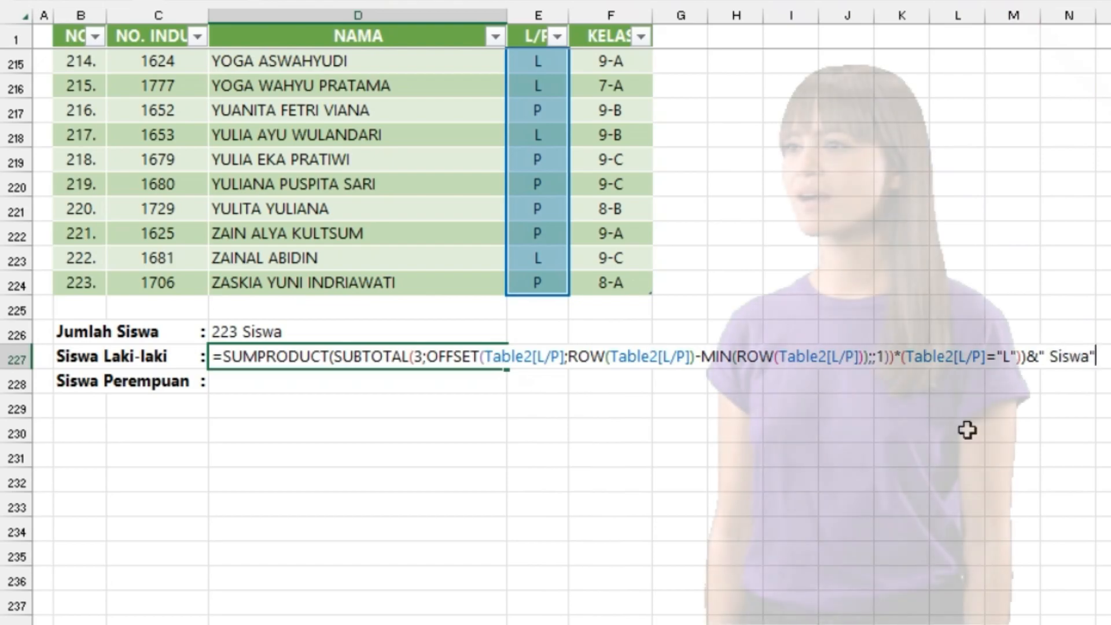
key("Return")
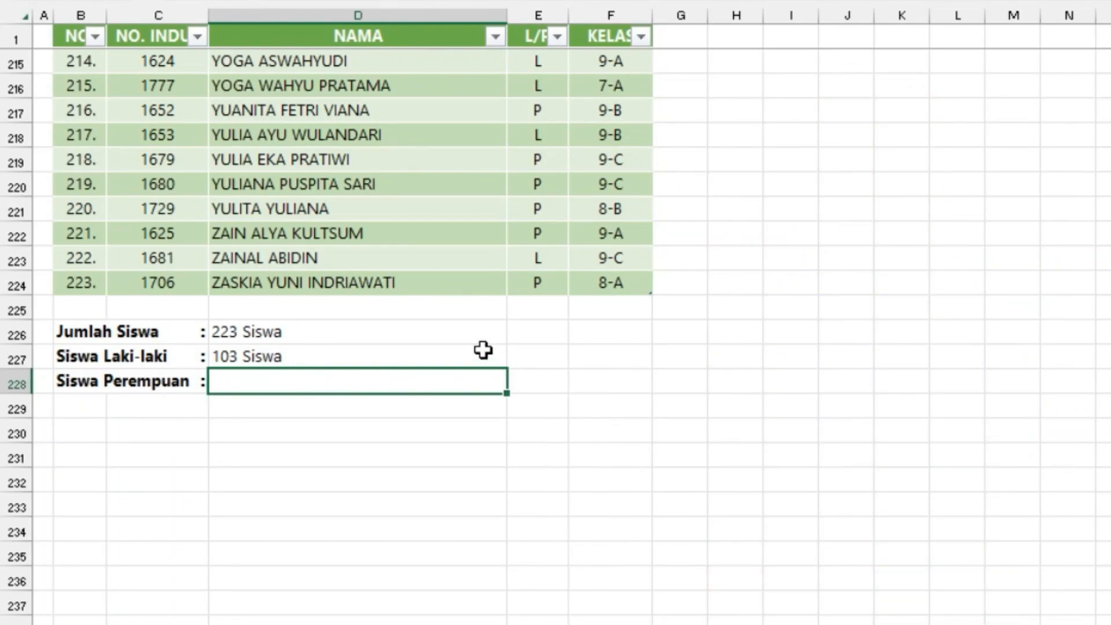
Step: Copy the Siswa Laki-laki formula from D227 down to D228 beside Siswa Perempuan and select D228
left_click(463, 360)
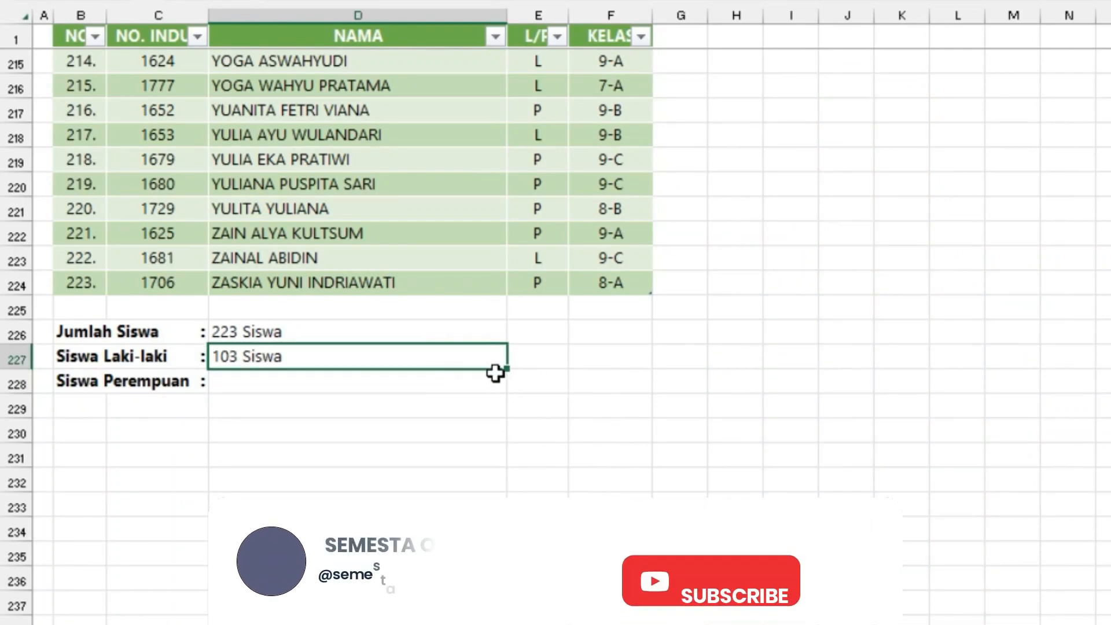
left_click_drag(506, 370, 504, 391)
left_click(444, 382)
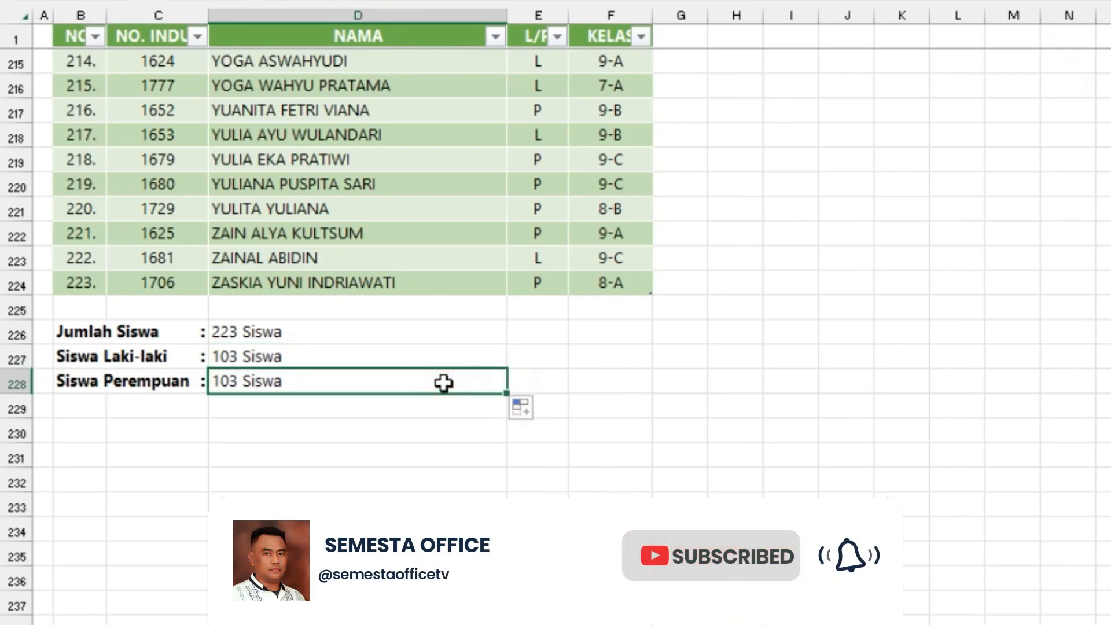
Step: Change the L/P criterion in the Siswa Perempuan formula in D228 to "P", enter it, and review the formulas in D227 and D228
double_click(444, 383)
left_click(998, 382)
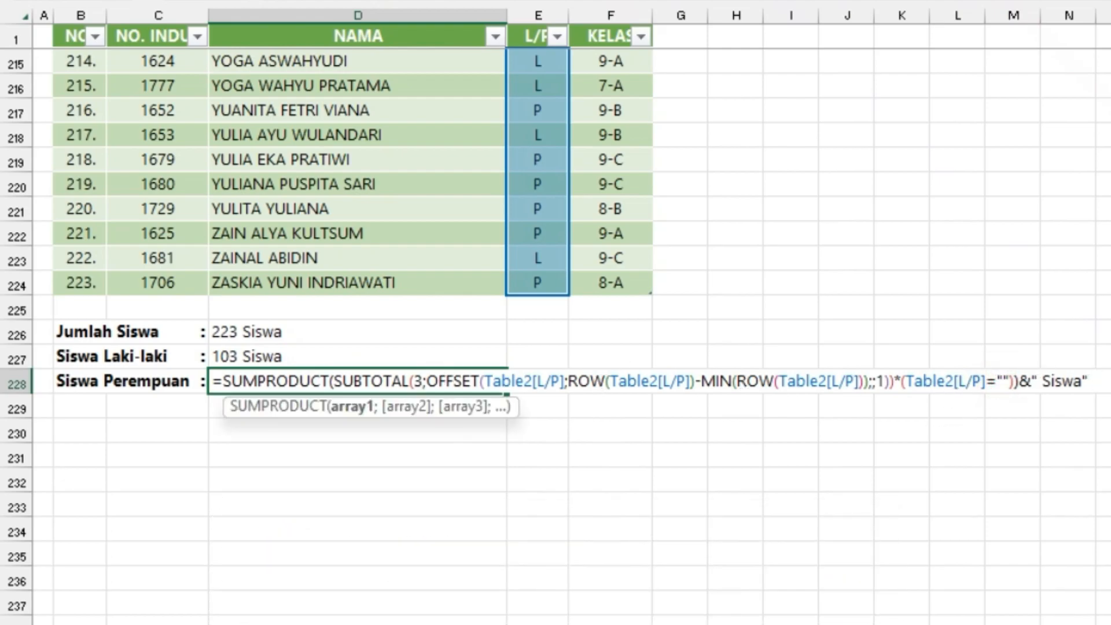
type("P")
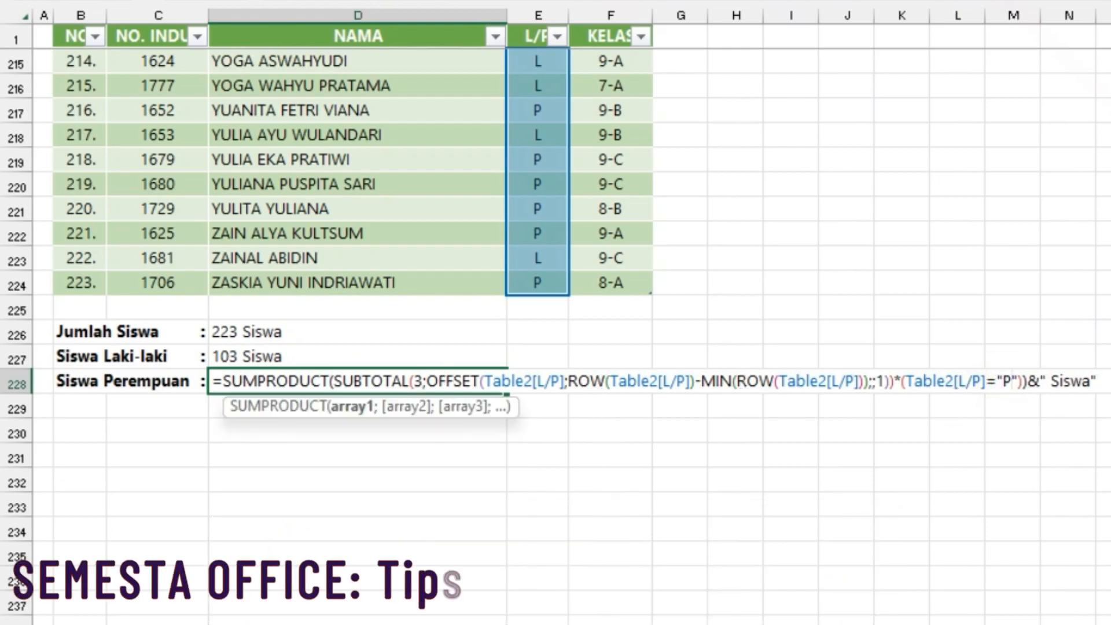
key("Return")
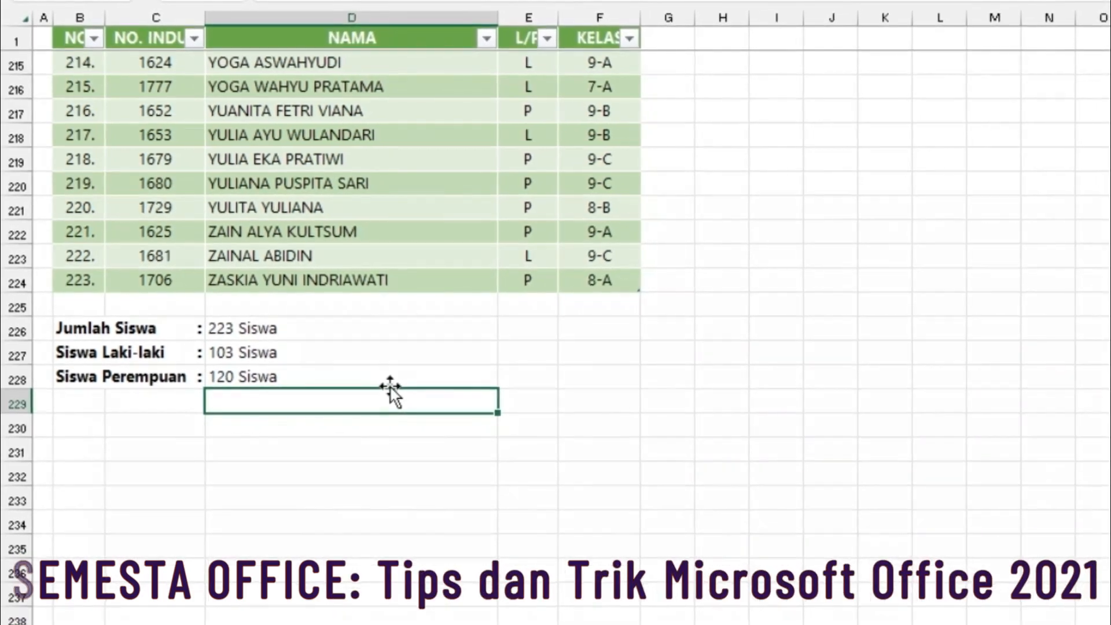
left_click(347, 354)
left_click(351, 377)
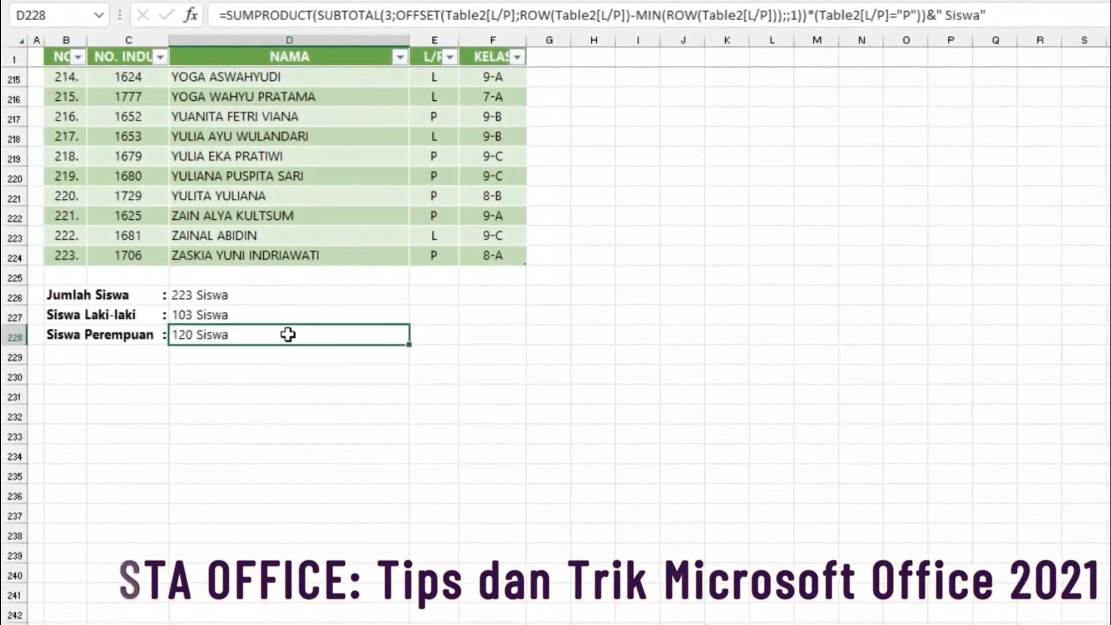
Step: Filter the table by classes 7-A, 7-B, 7-C, 8-A, 8-B and 8-C in turn to check the student counts
key("ctrl+Home")
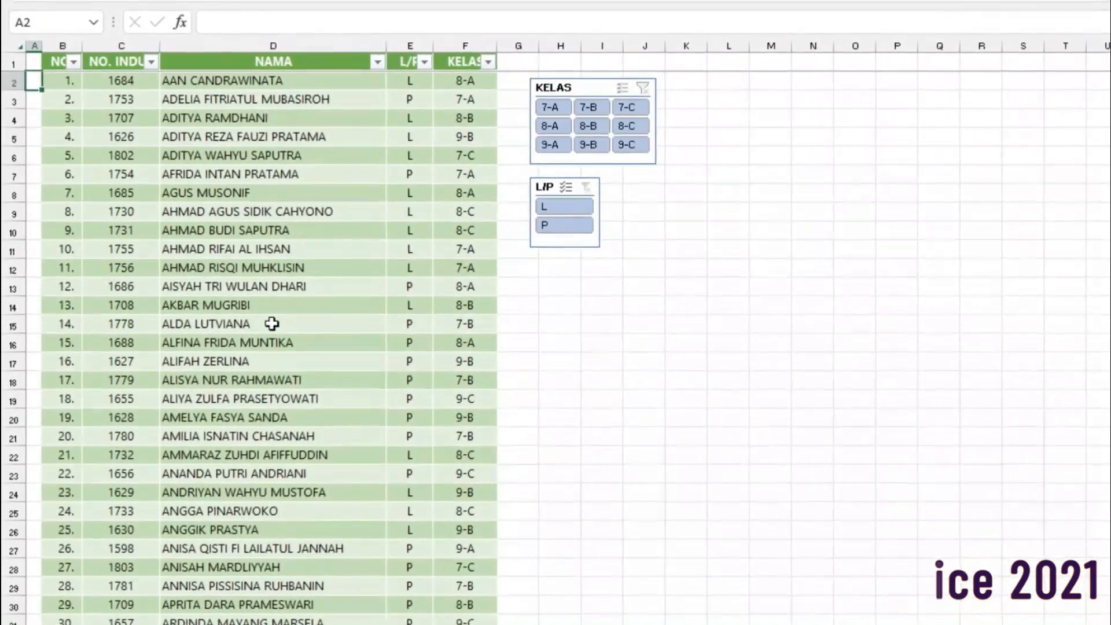
left_click(547, 107)
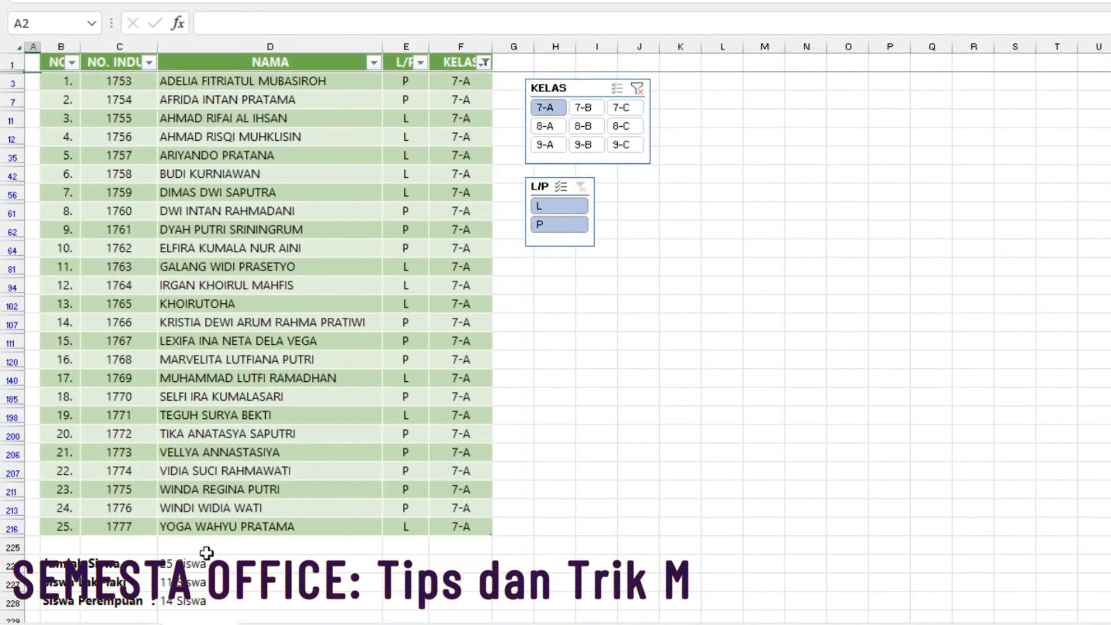
left_click(589, 113)
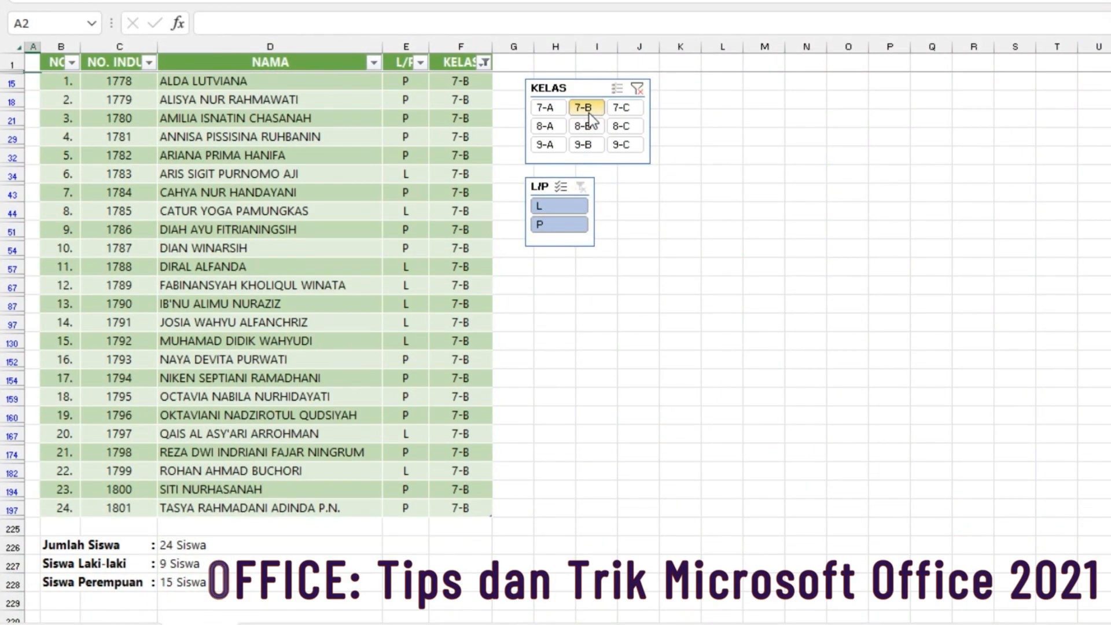
left_click(617, 111)
left_click(555, 129)
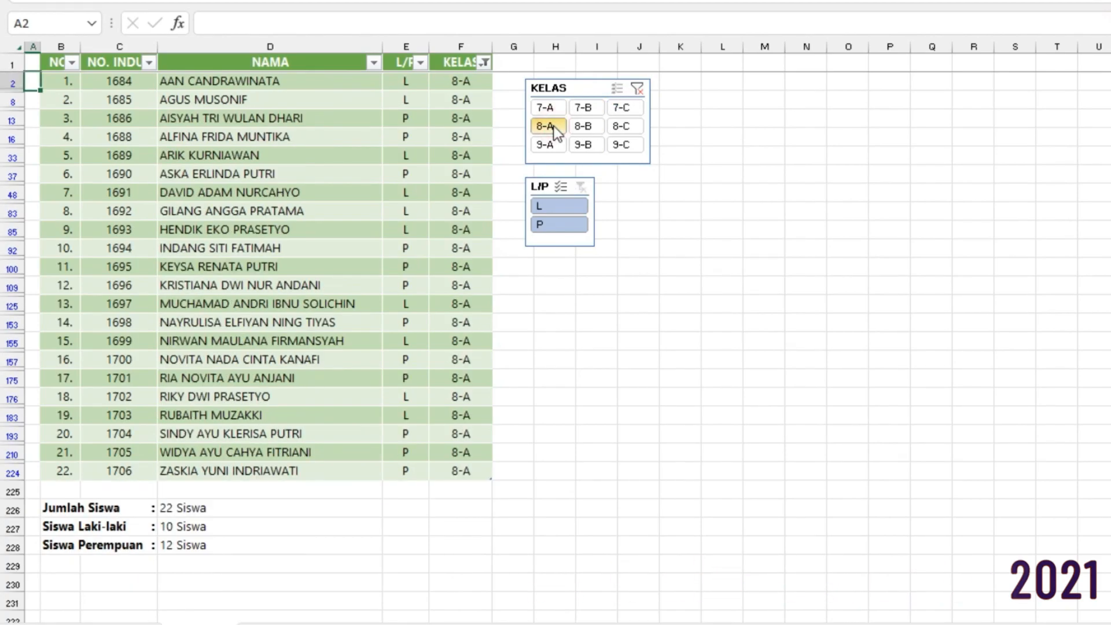
left_click(584, 127)
left_click(617, 124)
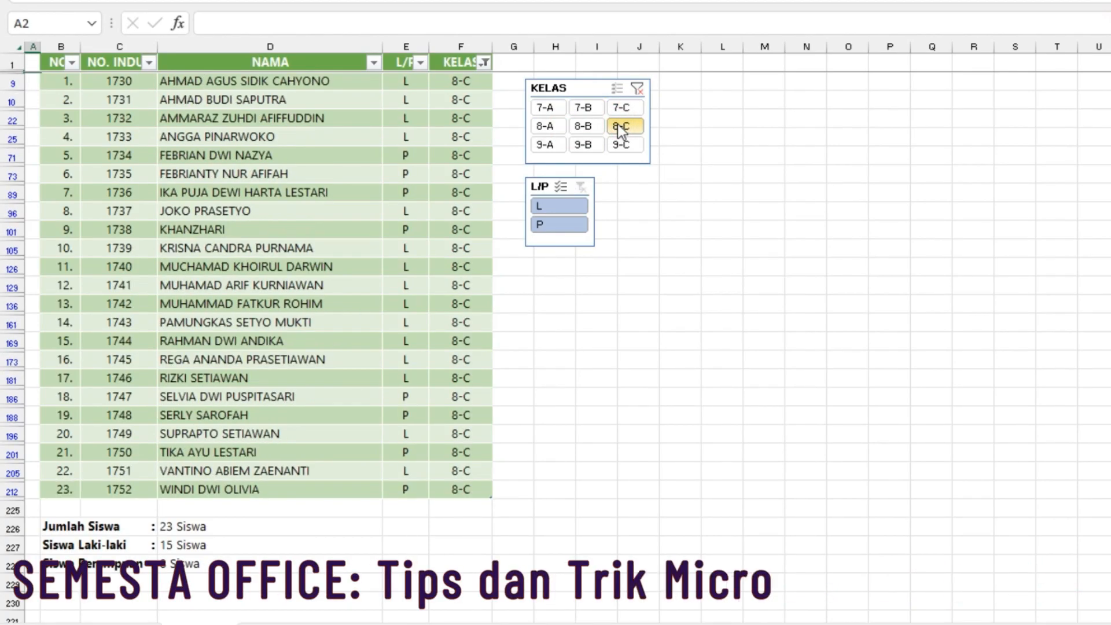
Step: Filter the table by classes 9-A, 9-B and 9-C in turn, checking the student counts below it
left_click(551, 145)
left_click(581, 142)
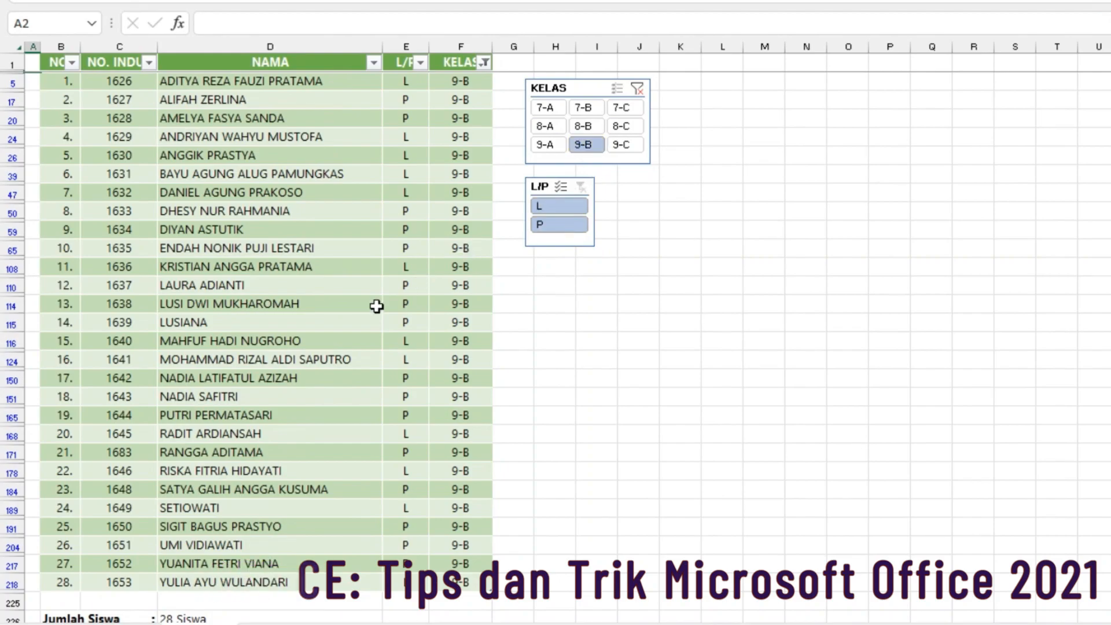
scroll(360, 322, "down", 1)
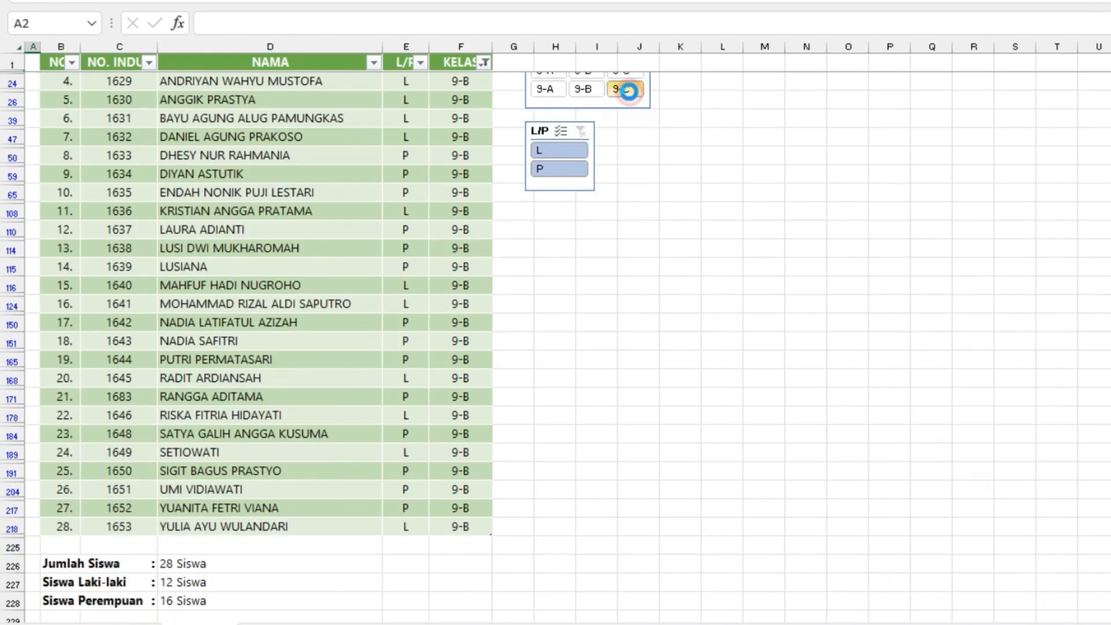
left_click(622, 88)
scroll(349, 355, "up", 1)
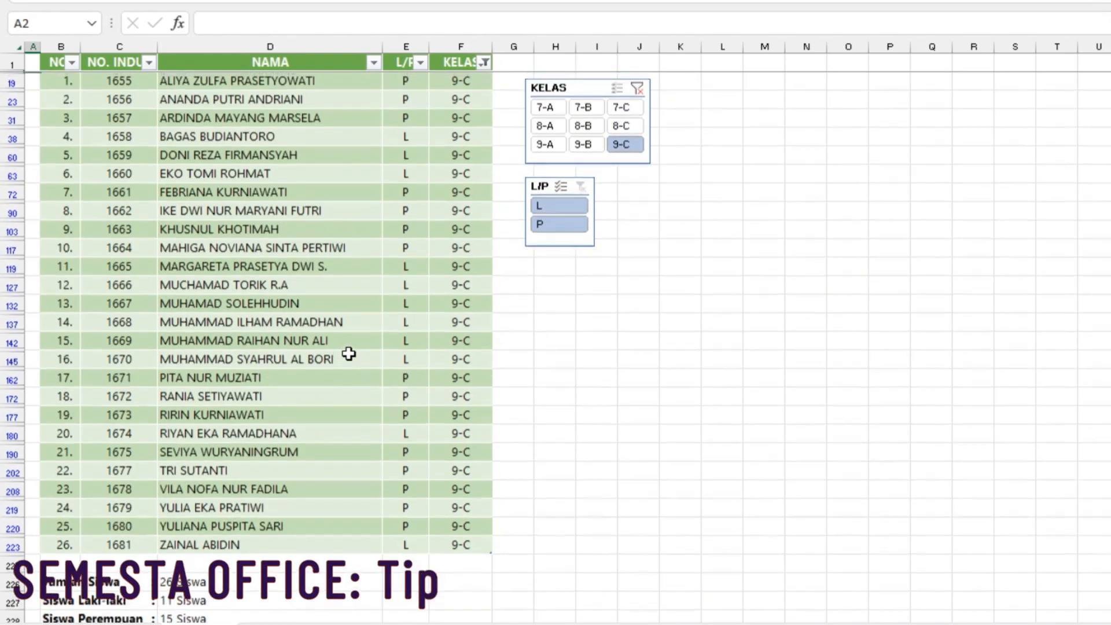
Step: Filter class 9-C by L and P in turn to check the gender counts, and clear the L/P filter
left_click(549, 206)
left_click(547, 223)
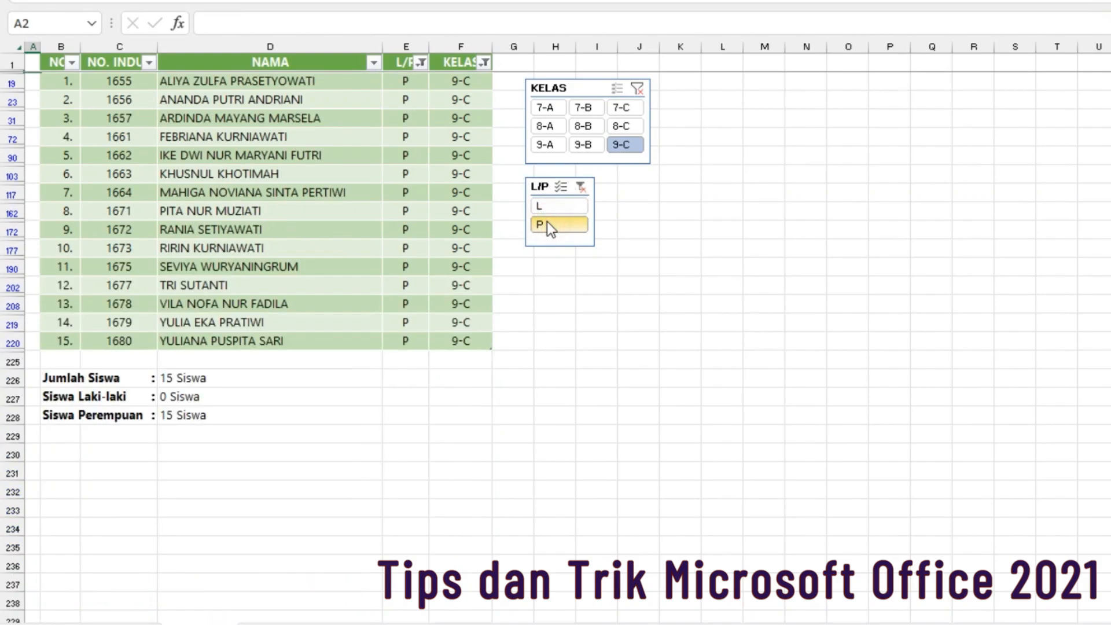
left_click(551, 207)
left_click(581, 186)
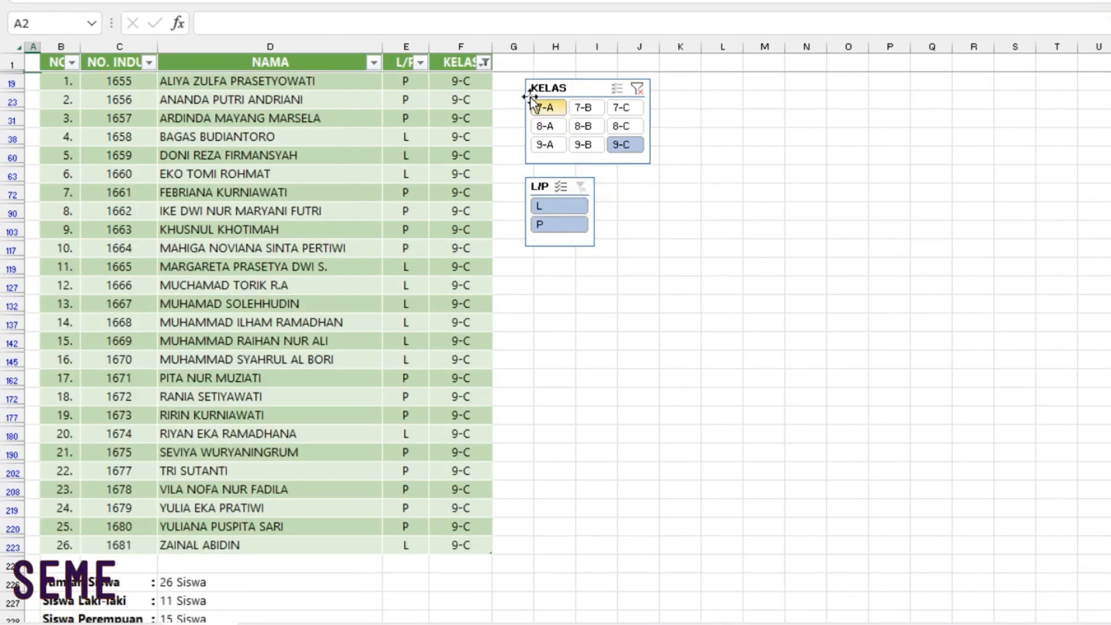
Step: Filter the table to class 7-A and bring its student counts into view
left_click(539, 103)
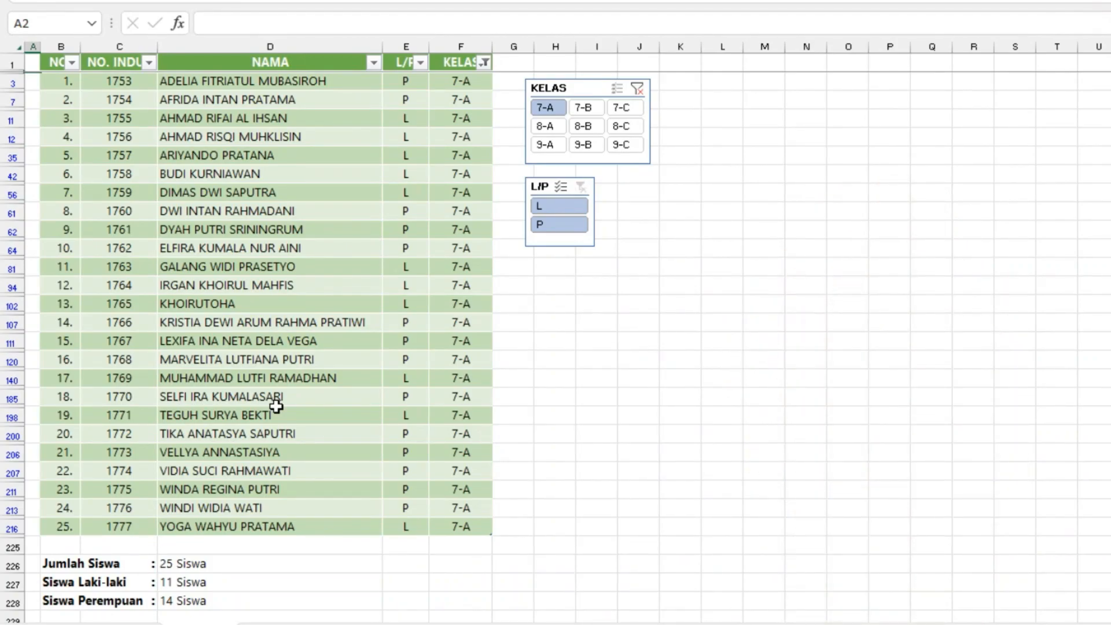
scroll(276, 406, "down", 1)
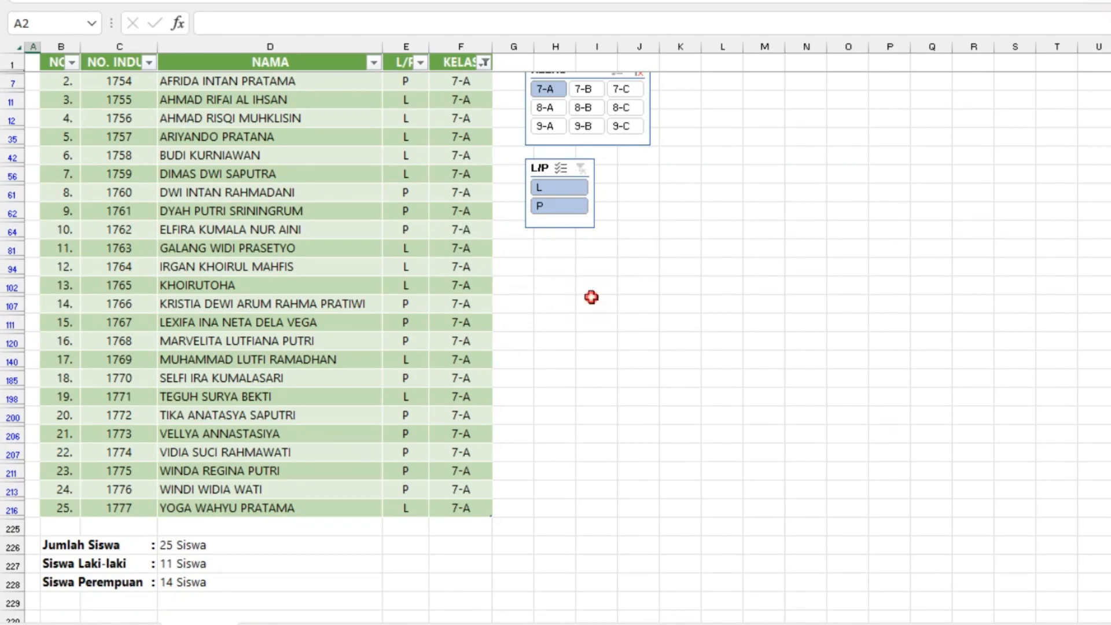
left_click(596, 341)
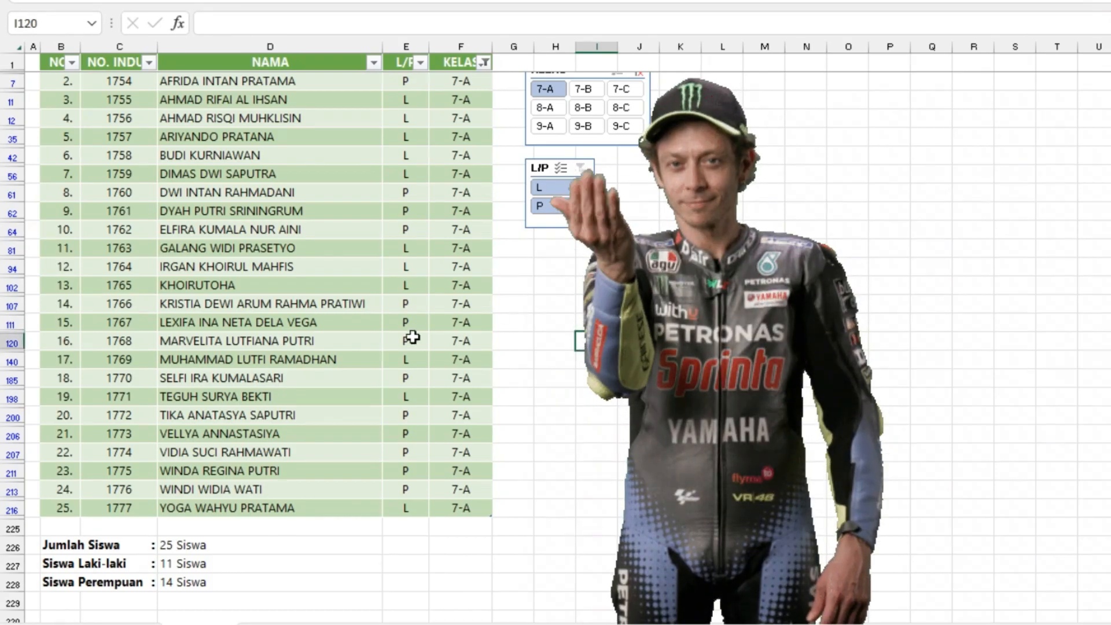
left_click(581, 436)
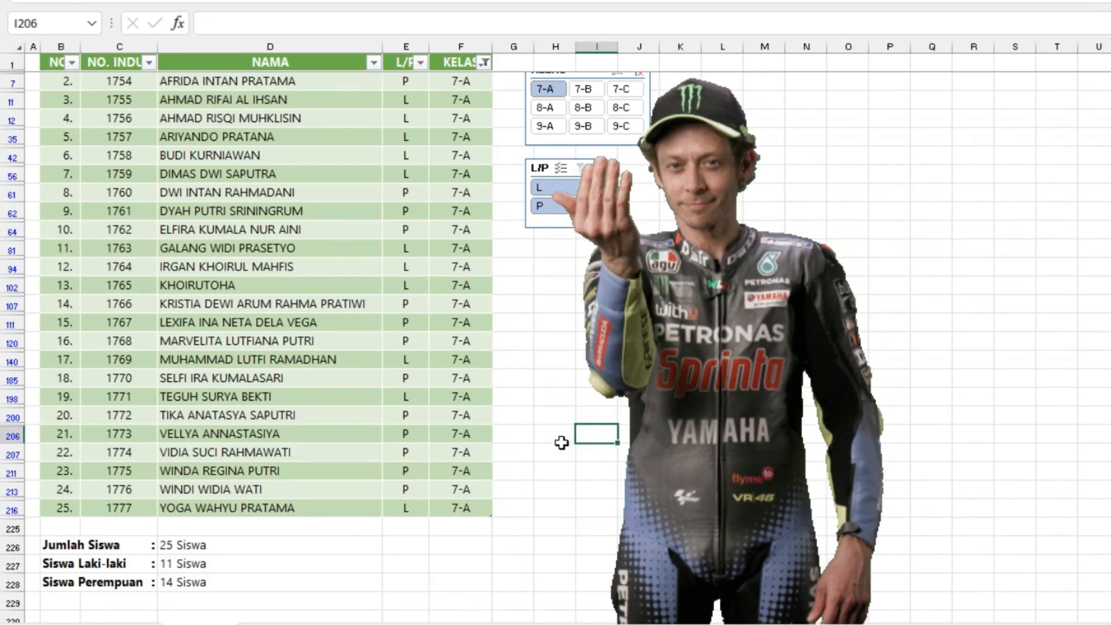